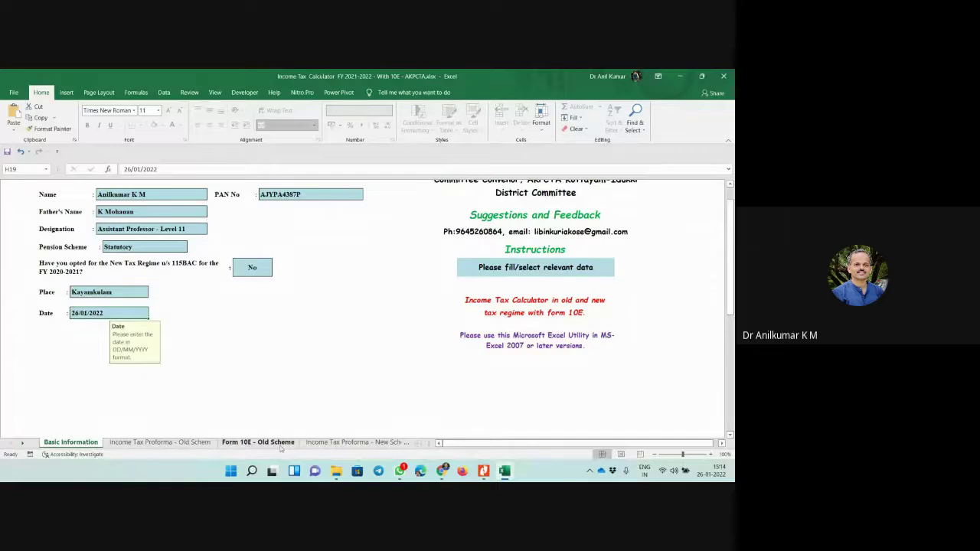
# Step: Look over the old-scheme and new-scheme Income Tax Proforma sheets and return to the Basic Information sheet
pyautogui.click(154, 443)
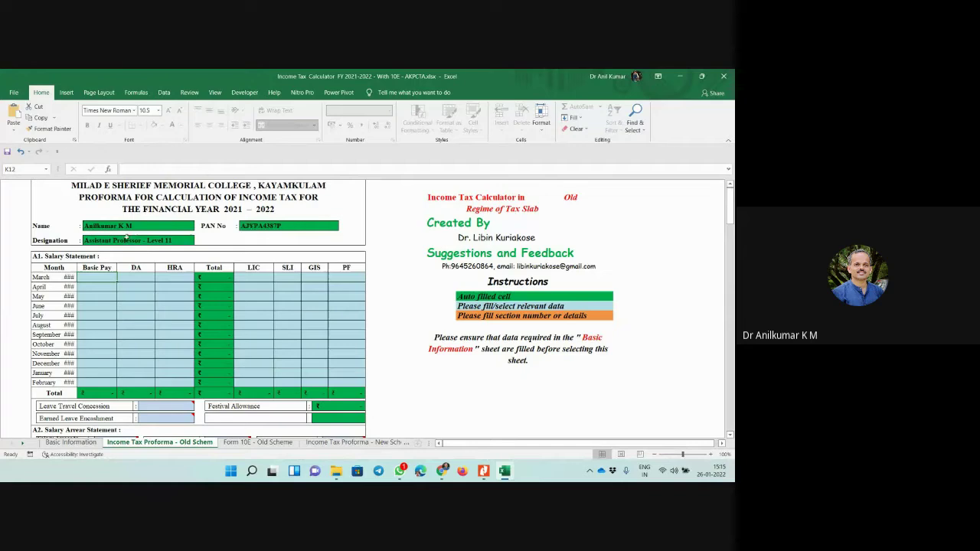
pyautogui.click(339, 443)
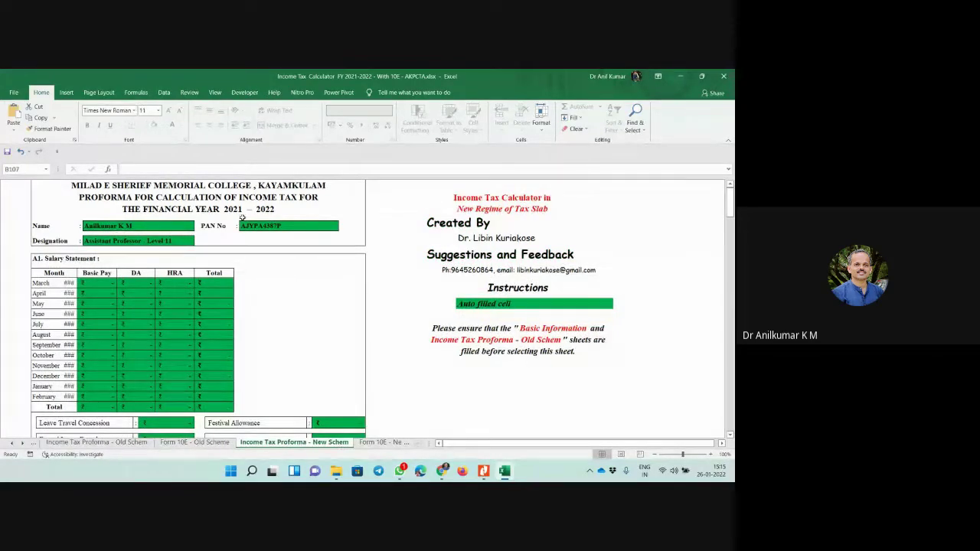
pyautogui.click(74, 444)
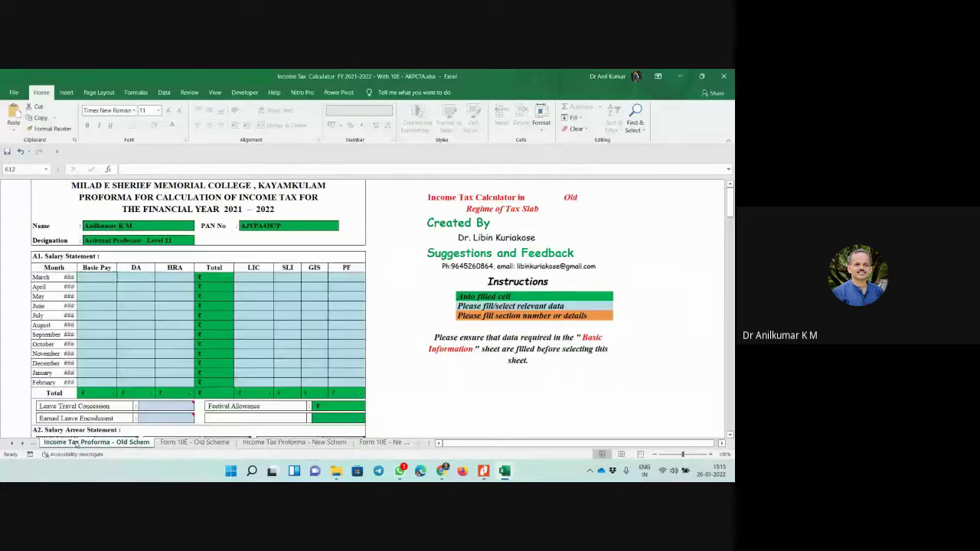
pyautogui.click(11, 443)
pyautogui.click(70, 443)
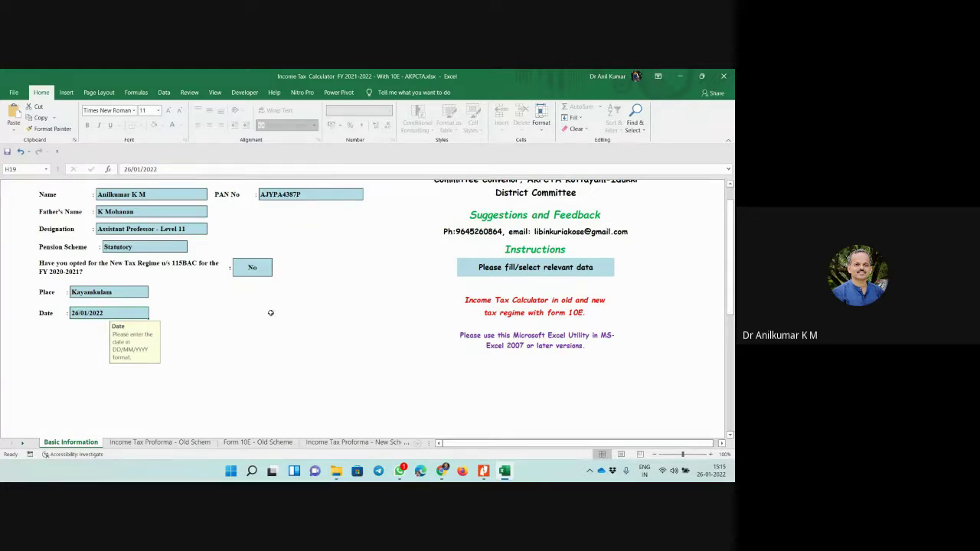
# Step: Open the Income Tax Proforma - Old Scheme sheet at the A1 Salary Statement table
pyautogui.click(165, 442)
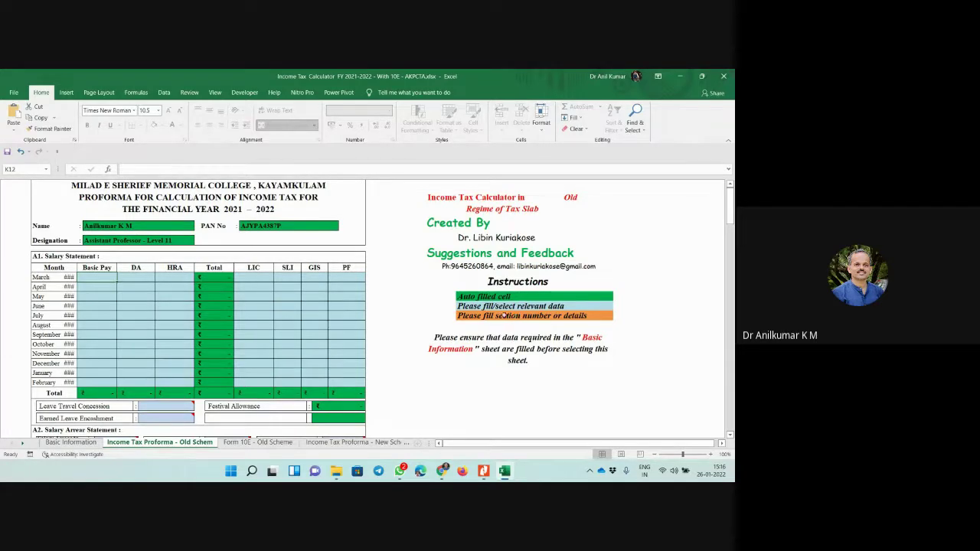
pyautogui.scroll(-1, 510, 298)
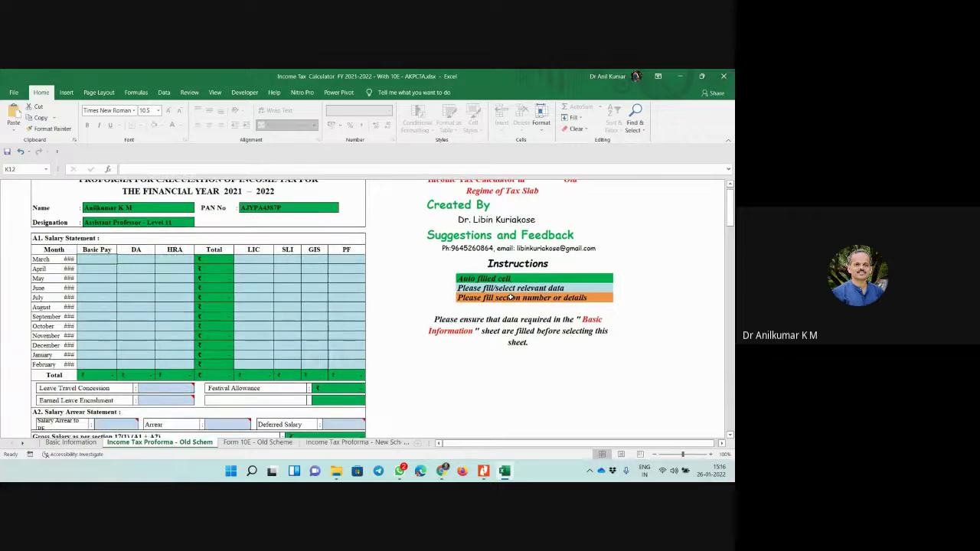
pyautogui.scroll(-1, 510, 298)
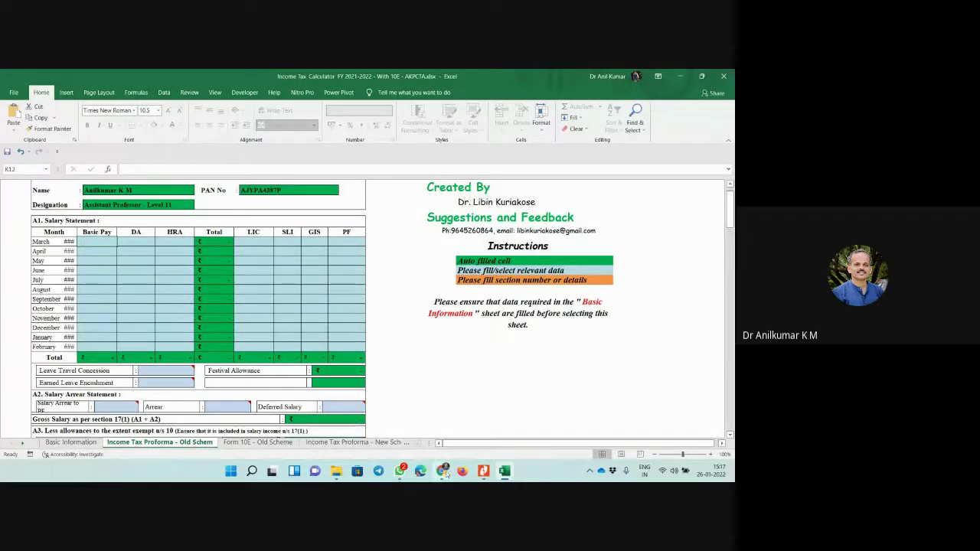
# Step: Switch to Nitro Pro and review the monthly earnings and salary deductions tables on page 2 of IT.pdf
pyautogui.click(485, 471)
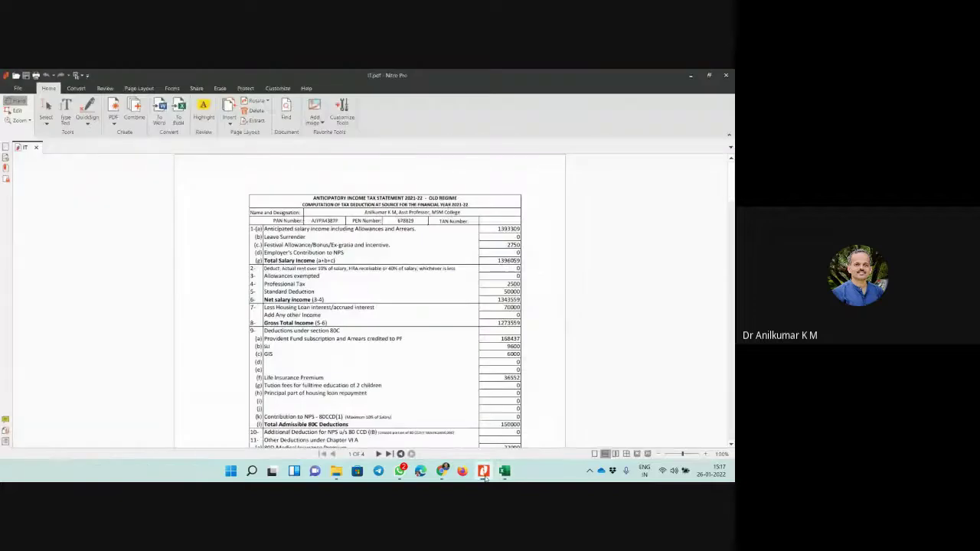
pyautogui.scroll(-10, 397, 340)
pyautogui.scroll(-5, 397, 341)
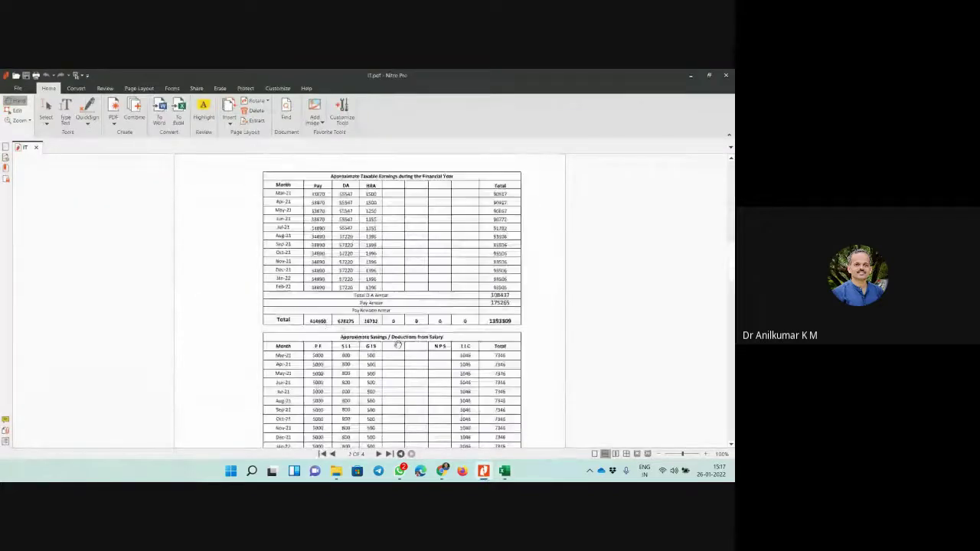
pyautogui.scroll(1, 324, 259)
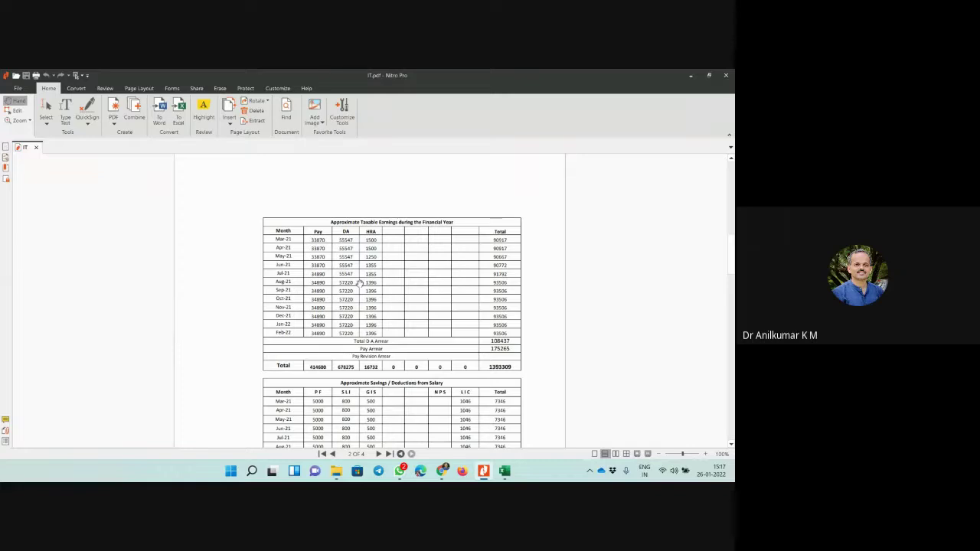
# Step: Switch to the Excel workbook and enter March's Basic Pay as 33870, DA as 55547 and HRA as 1500
pyautogui.click(505, 472)
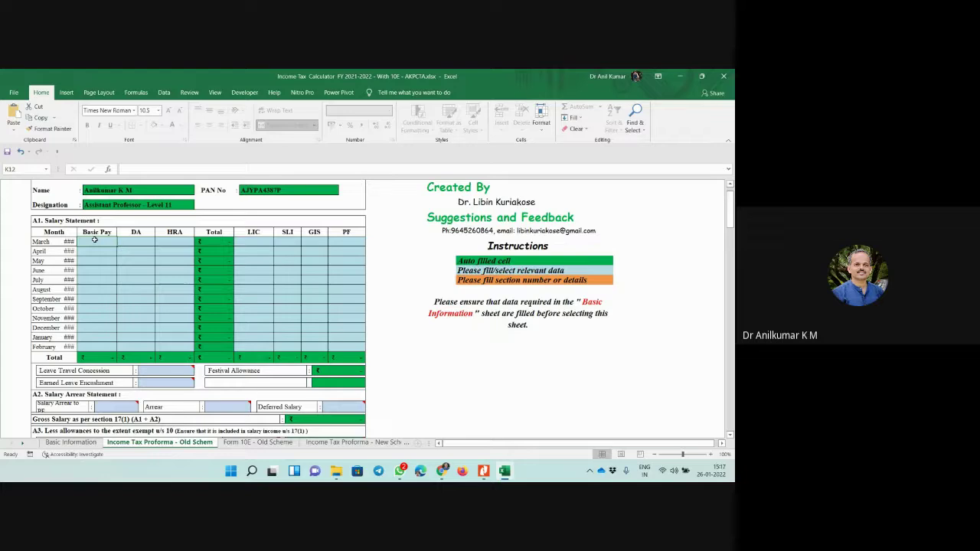
pyautogui.write('33870')
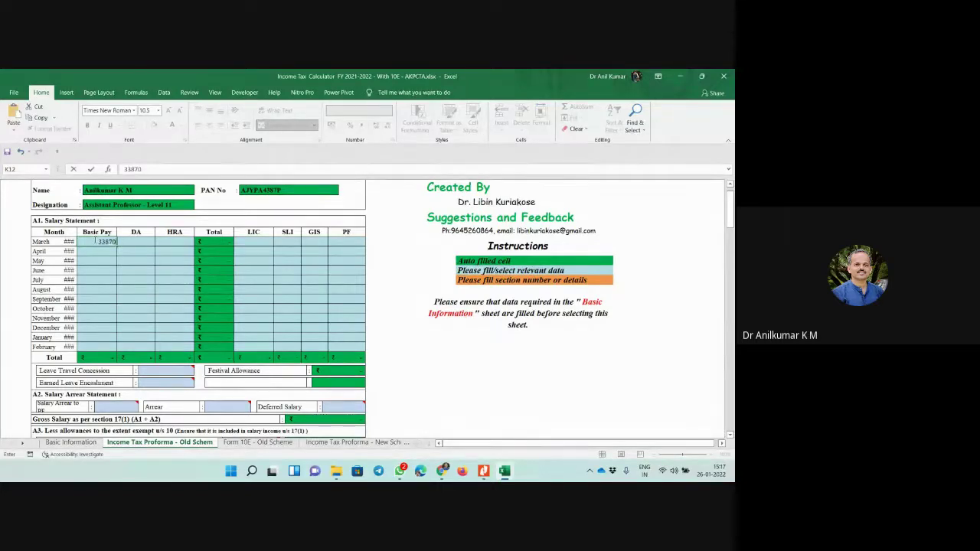
pyautogui.press('Return')
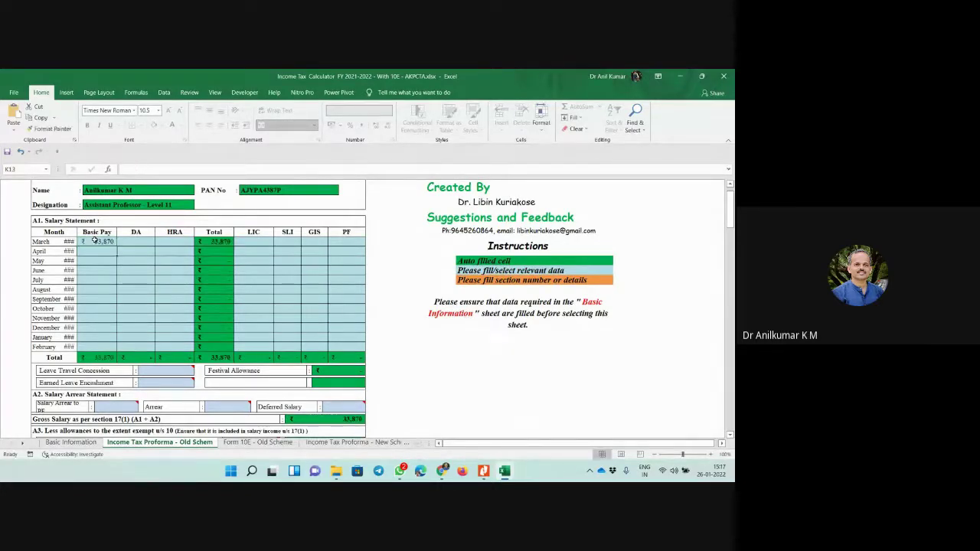
pyautogui.press('Up')
pyautogui.press('Right')
pyautogui.write('555')
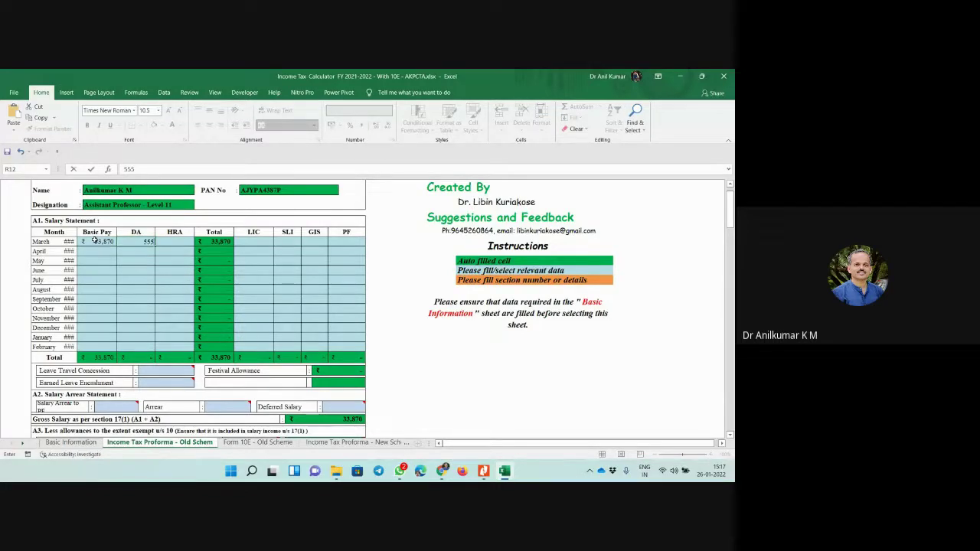
pyautogui.write('47')
pyautogui.press('Tab')
pyautogui.write('150')
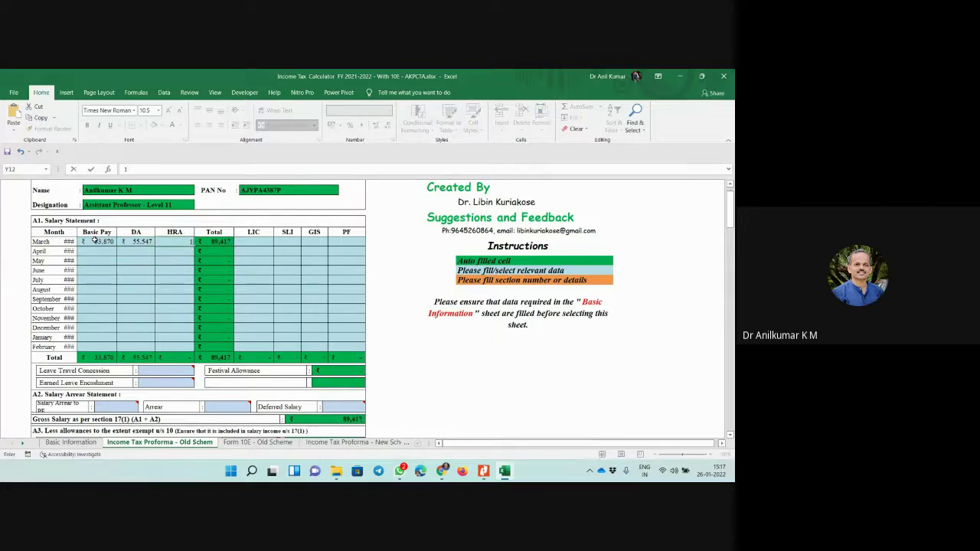
pyautogui.click(136, 260)
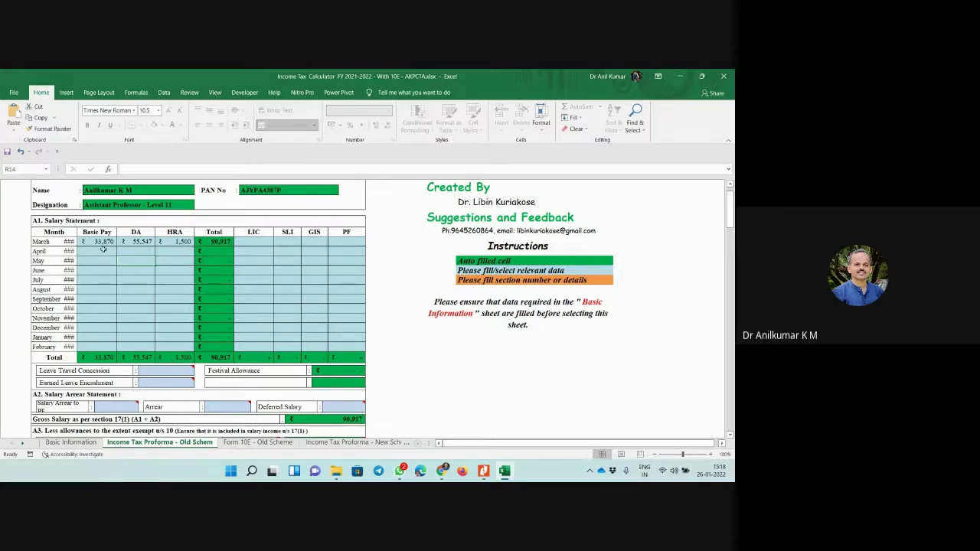
# Step: Enter March's deductions in the salary statement: LIC 1046, SLI 800, GIS 500 and PF 5000
pyautogui.click(255, 243)
pyautogui.write('1046')
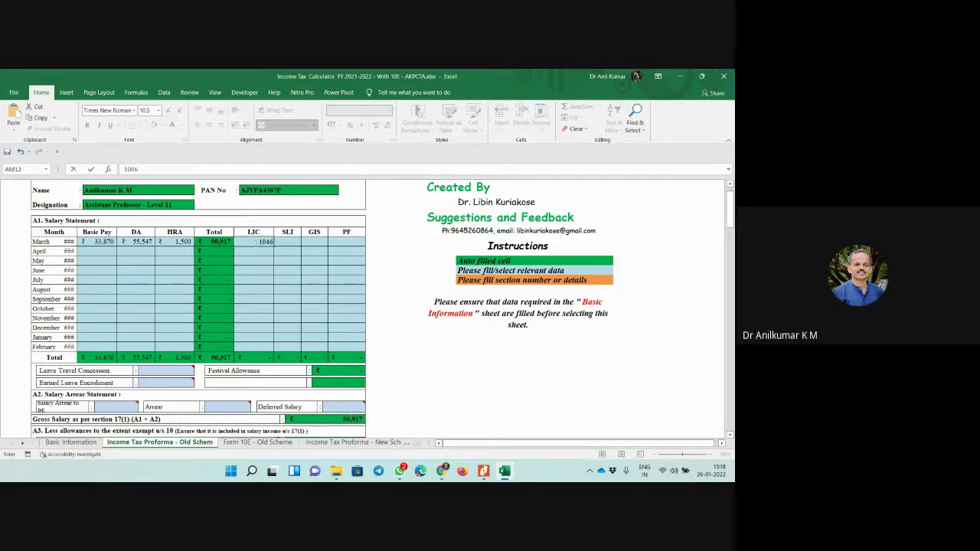
pyautogui.press('Tab')
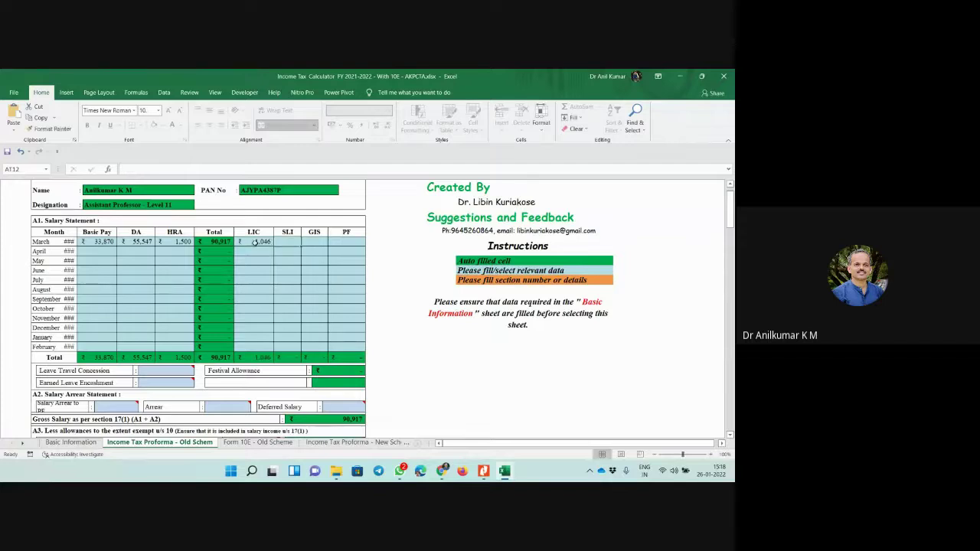
pyautogui.write('800')
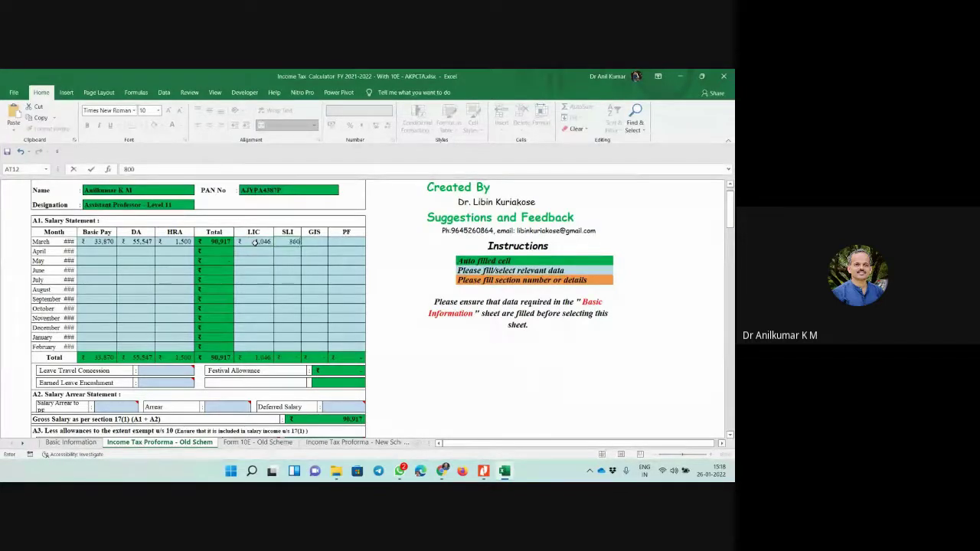
pyautogui.press('Tab')
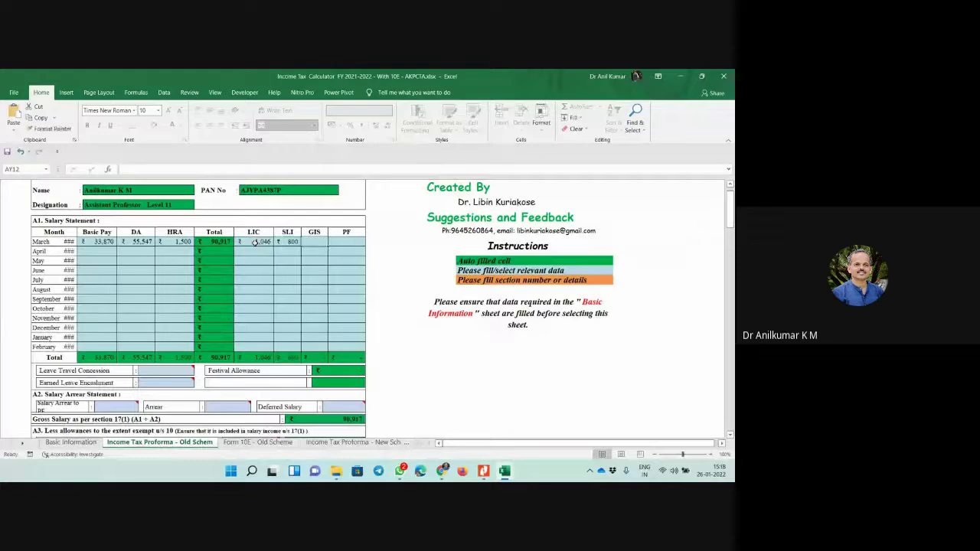
pyautogui.write('500')
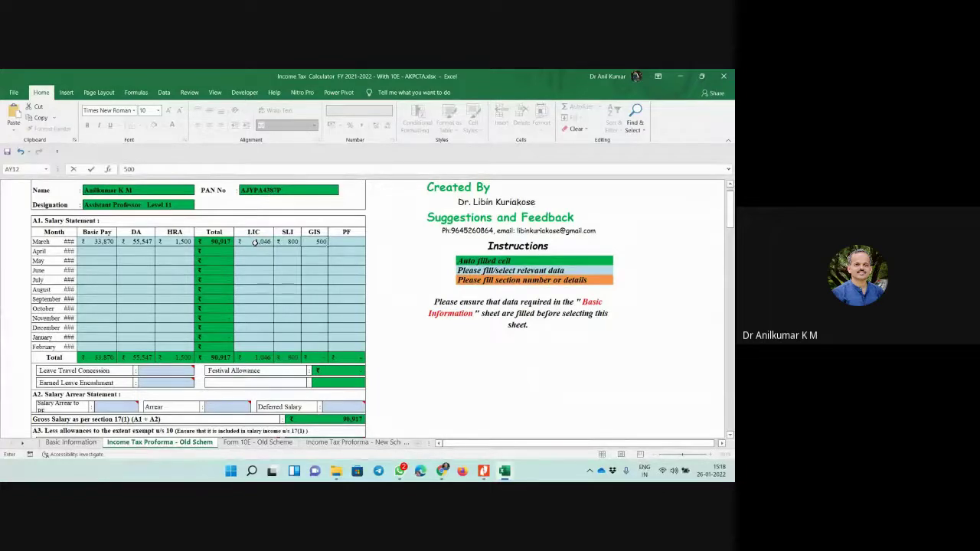
pyautogui.press('Tab')
pyautogui.write('5,0')
pyautogui.write('000')
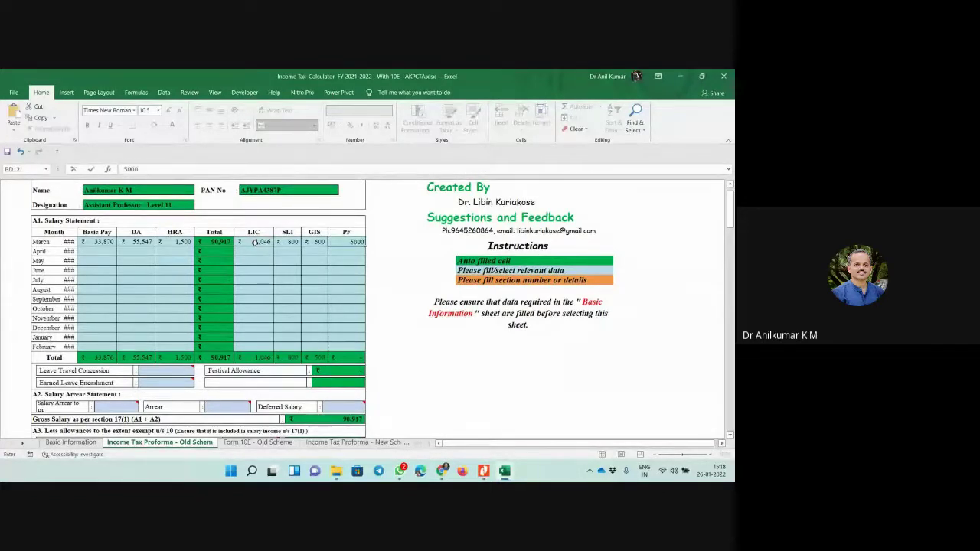
pyautogui.press('Return')
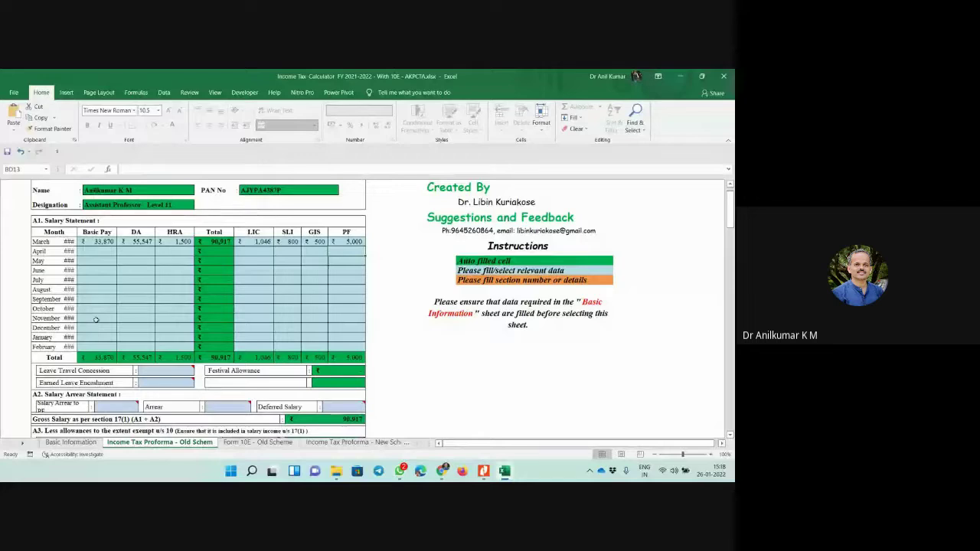
# Step: Fill the March Basic Pay, DA and HRA values down through February as series increasing by 1
pyautogui.click(93, 241)
pyautogui.moveTo(118, 246); pyautogui.dragTo(111, 354)
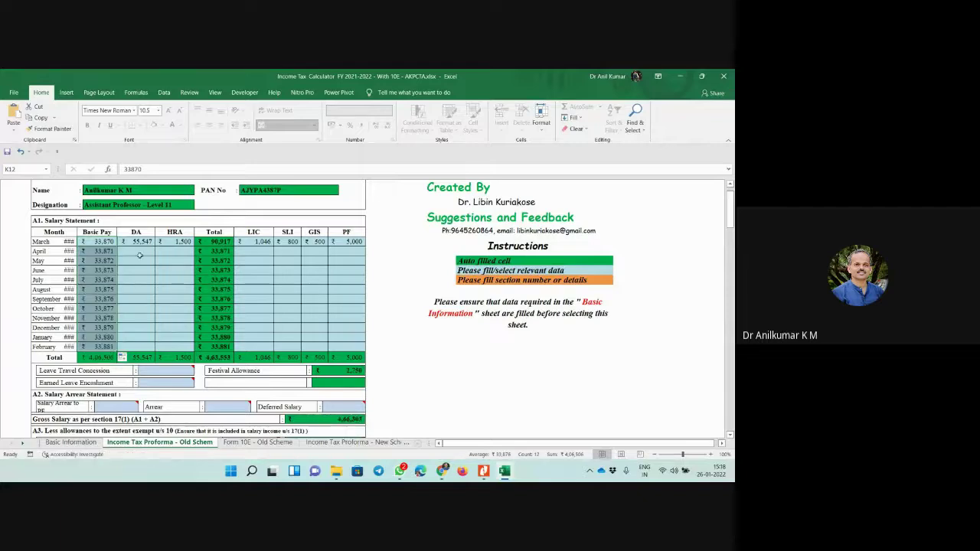
pyautogui.click(140, 243)
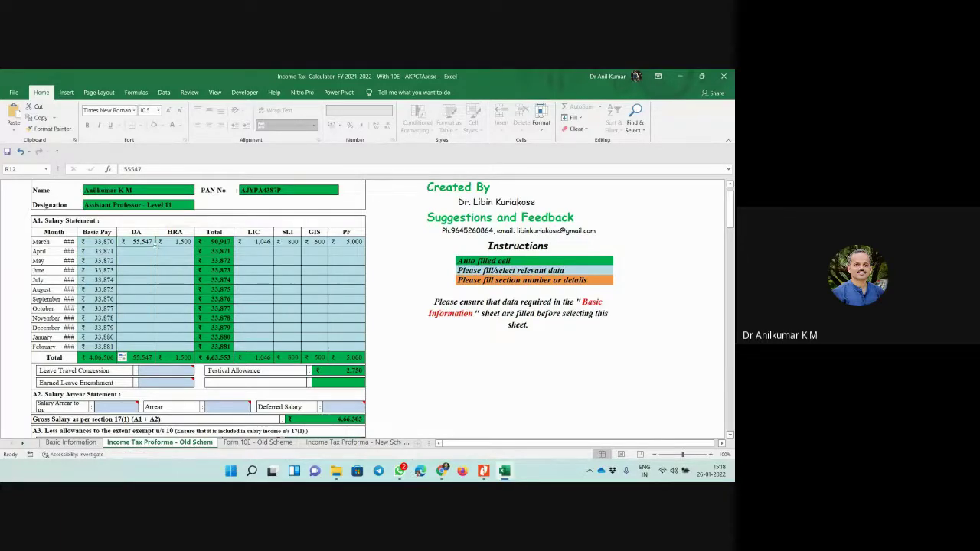
pyautogui.moveTo(156, 245); pyautogui.dragTo(156, 351)
pyautogui.click(181, 244)
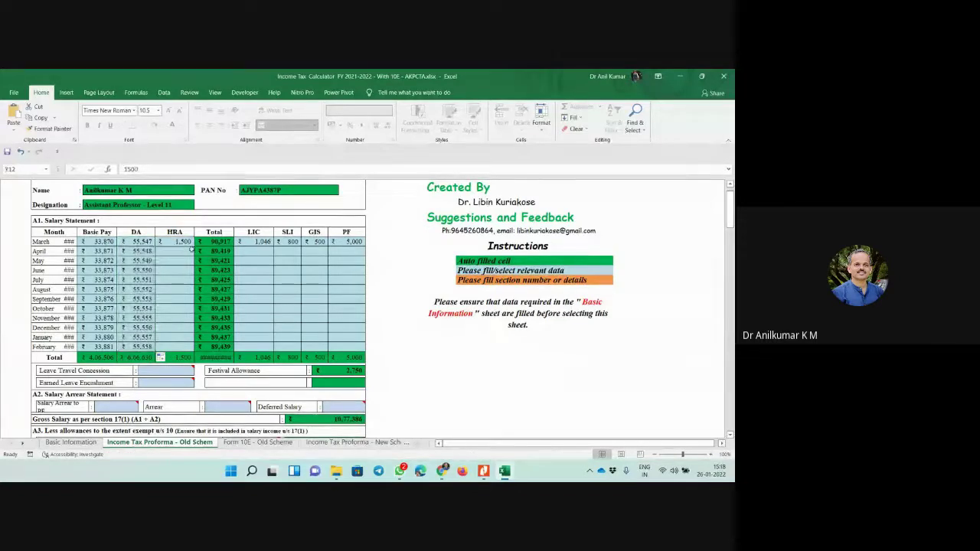
pyautogui.moveTo(194, 246); pyautogui.dragTo(199, 350)
# Step: Fill the March LIC, SLI, GIS and PF values down through February as series increasing by 1
pyautogui.click(264, 242)
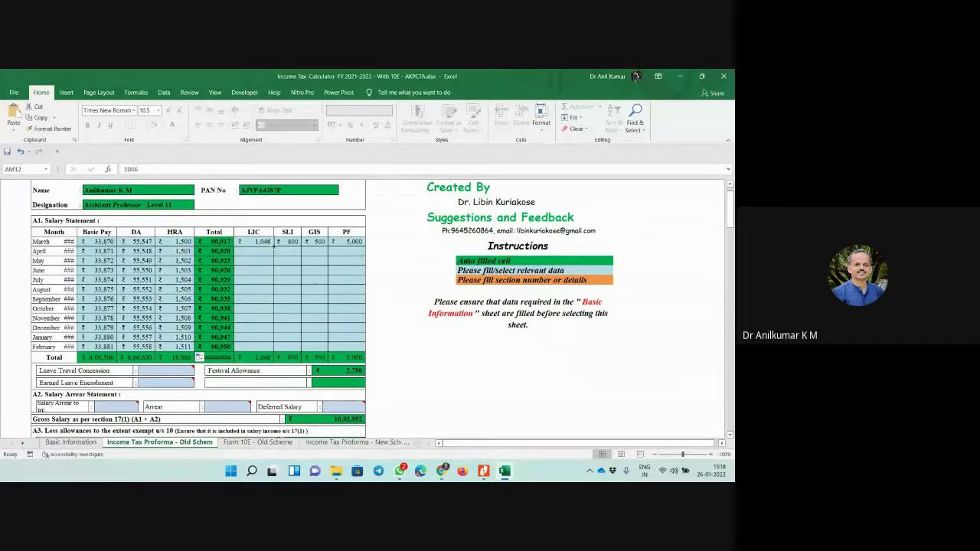
pyautogui.moveTo(273, 245); pyautogui.dragTo(271, 354)
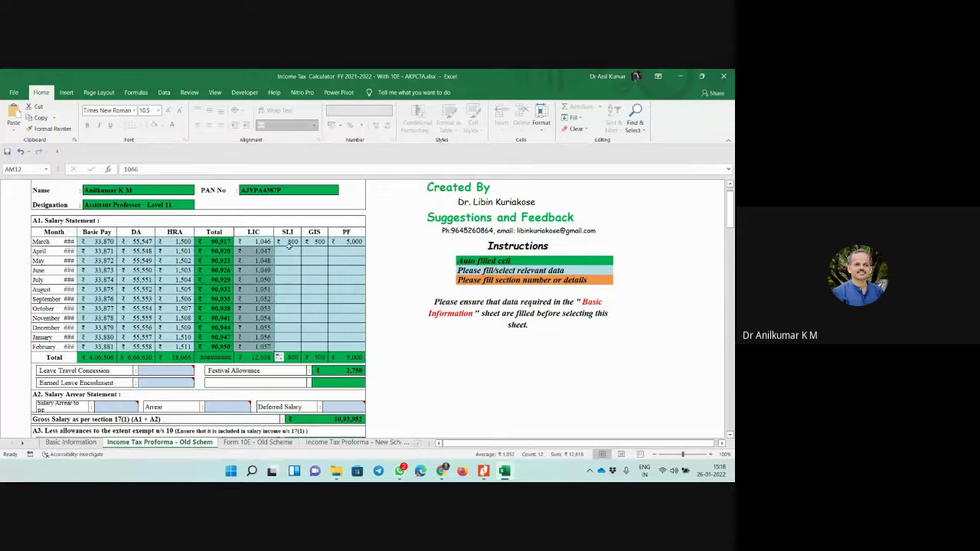
pyautogui.click(288, 243)
pyautogui.moveTo(303, 245); pyautogui.dragTo(299, 352)
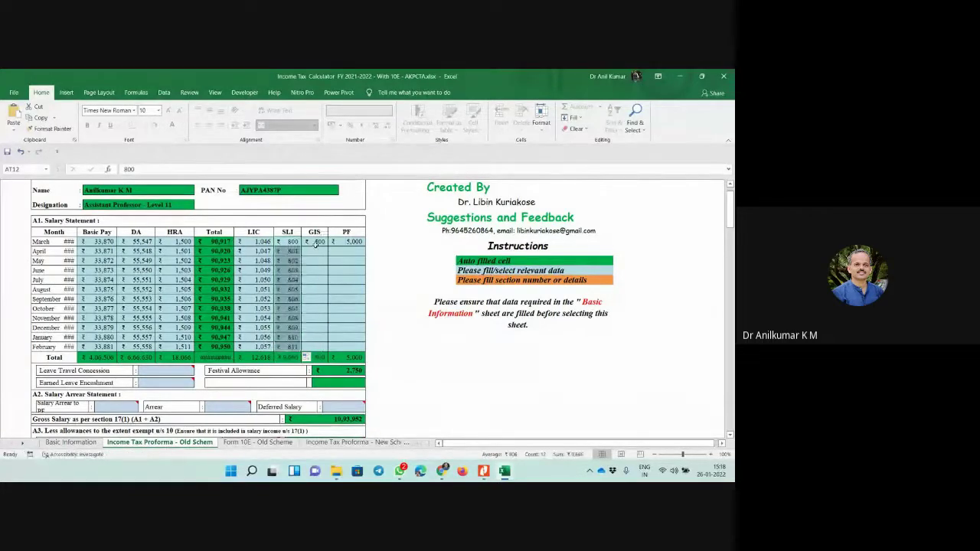
pyautogui.click(316, 242)
pyautogui.moveTo(327, 248); pyautogui.dragTo(327, 352)
pyautogui.click(354, 244)
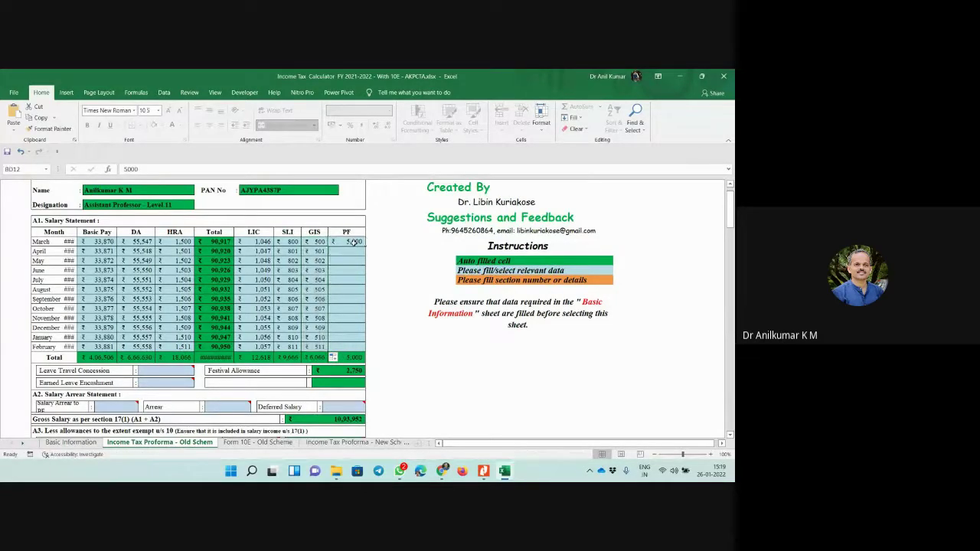
pyautogui.moveTo(366, 246); pyautogui.dragTo(366, 351)
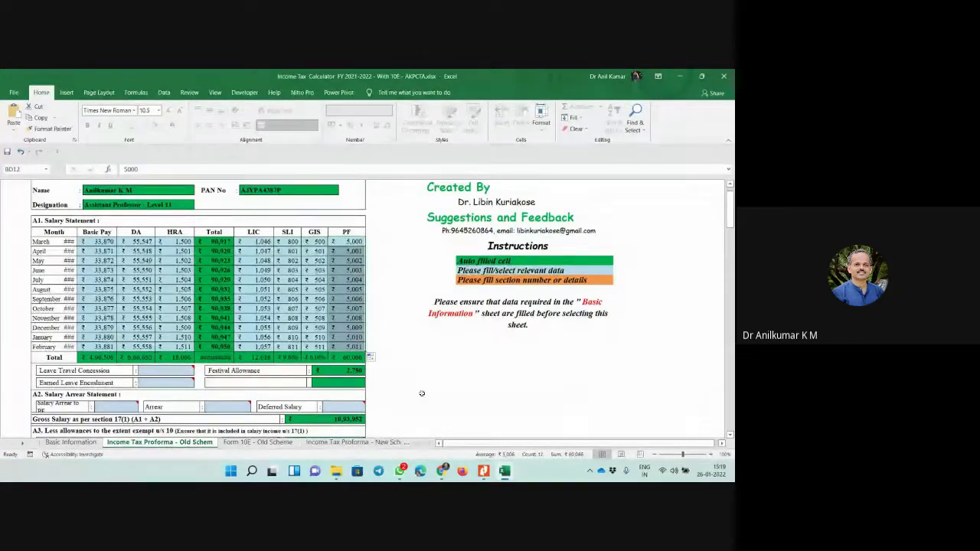
# Step: Check the Google Meet call in Chrome, return to the Excel workbook and select November's Basic Pay cell
pyautogui.moveTo(443, 469)
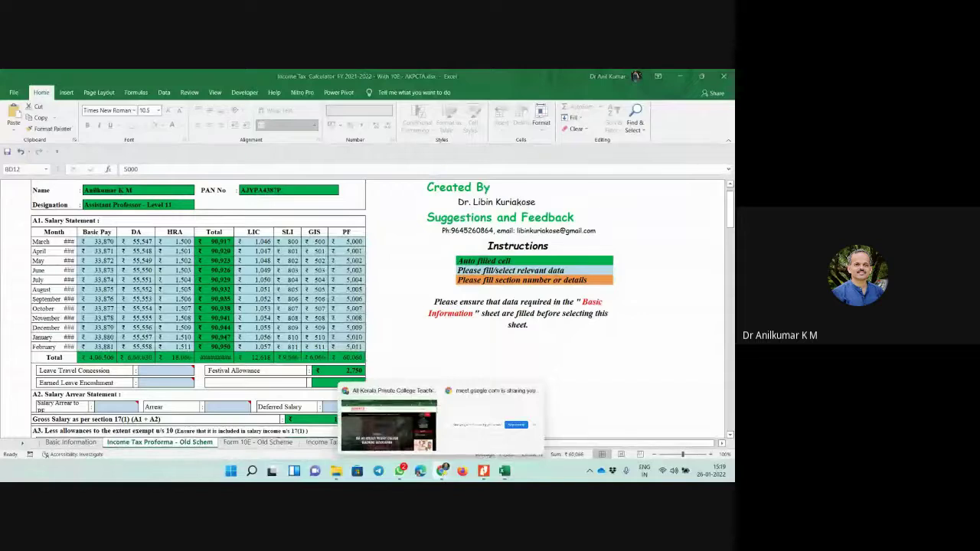
pyautogui.click(400, 419)
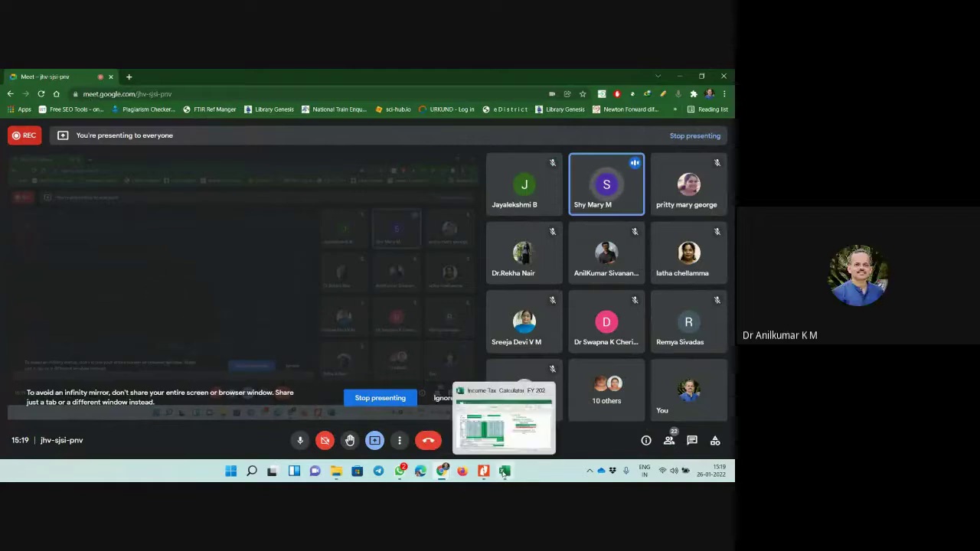
pyautogui.click(504, 471)
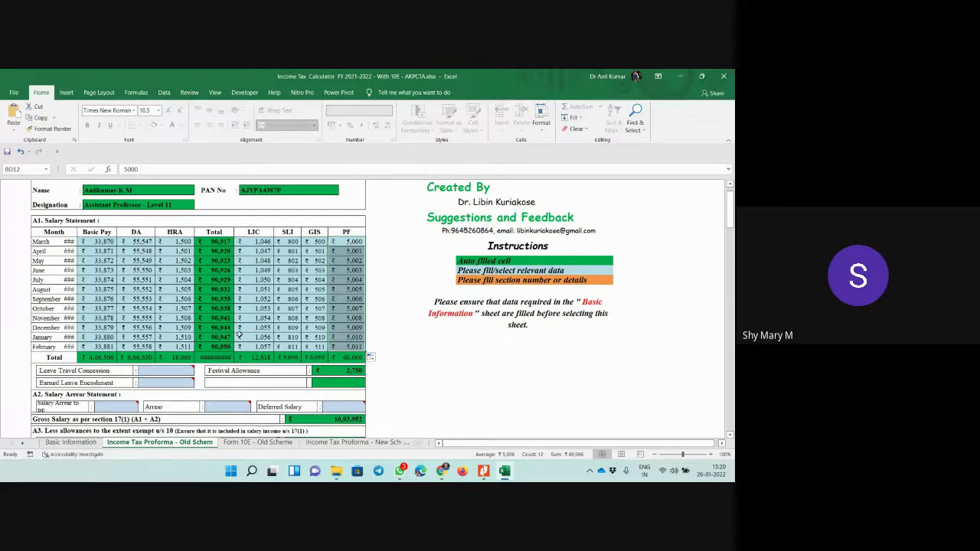
pyautogui.click(100, 319)
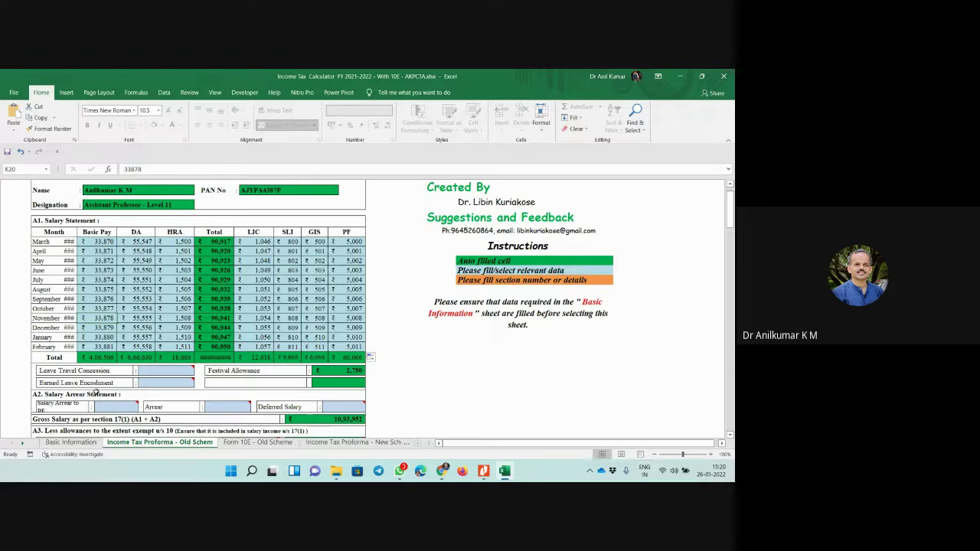
# Step: Set November's Basic Pay to 57770, and overwrite it by filling October's Basic Pay down through February as a series
pyautogui.write('57,770')
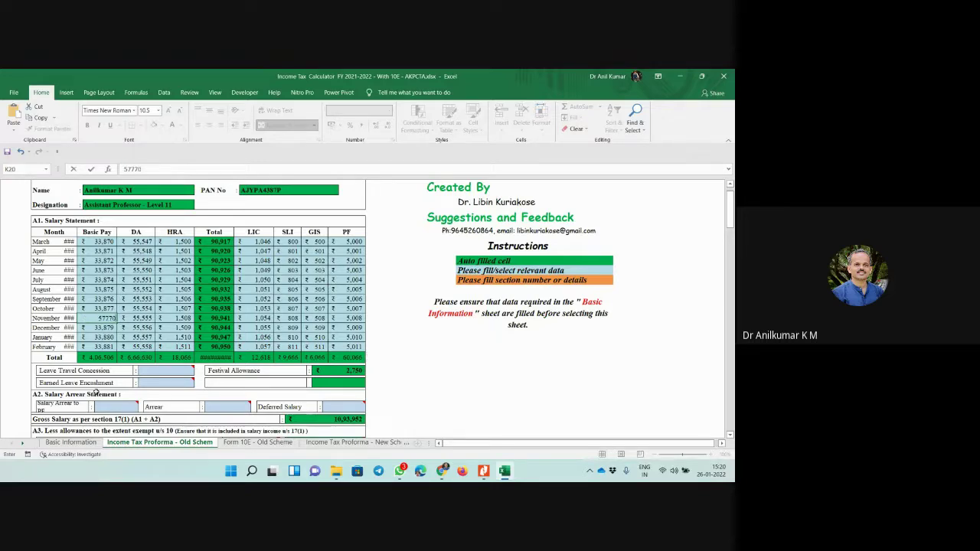
pyautogui.press('Return')
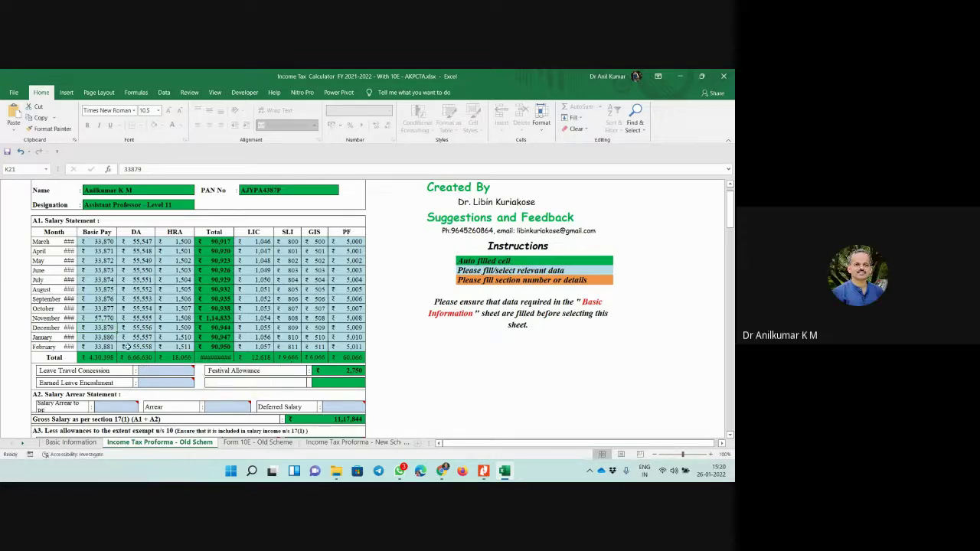
pyautogui.click(99, 309)
pyautogui.moveTo(117, 314); pyautogui.dragTo(116, 349)
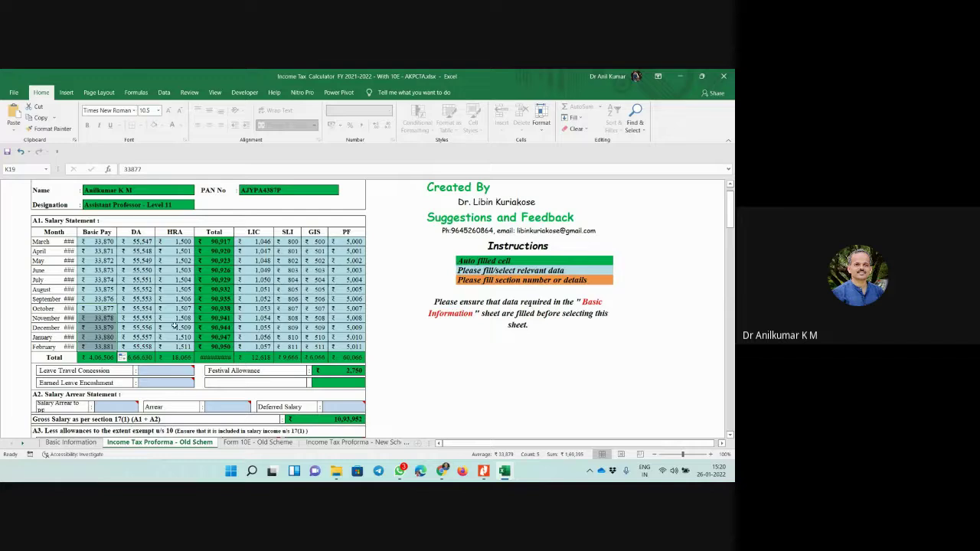
pyautogui.click(157, 320)
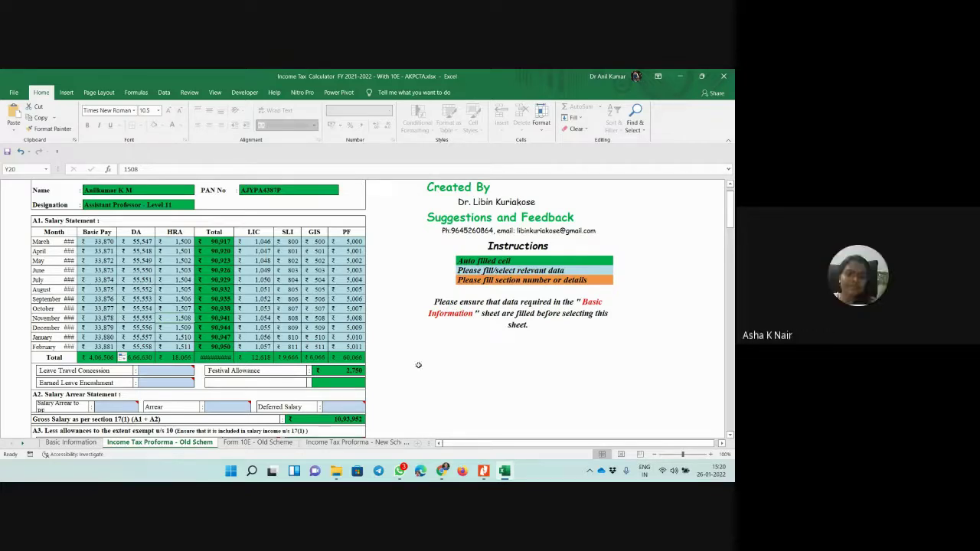
# Step: Enter 110000 as the Salary Arrear to PF in the A2 Salary Arrear Statement
pyautogui.scroll(-1, 400, 360)
pyautogui.scroll(-1, 400, 360)
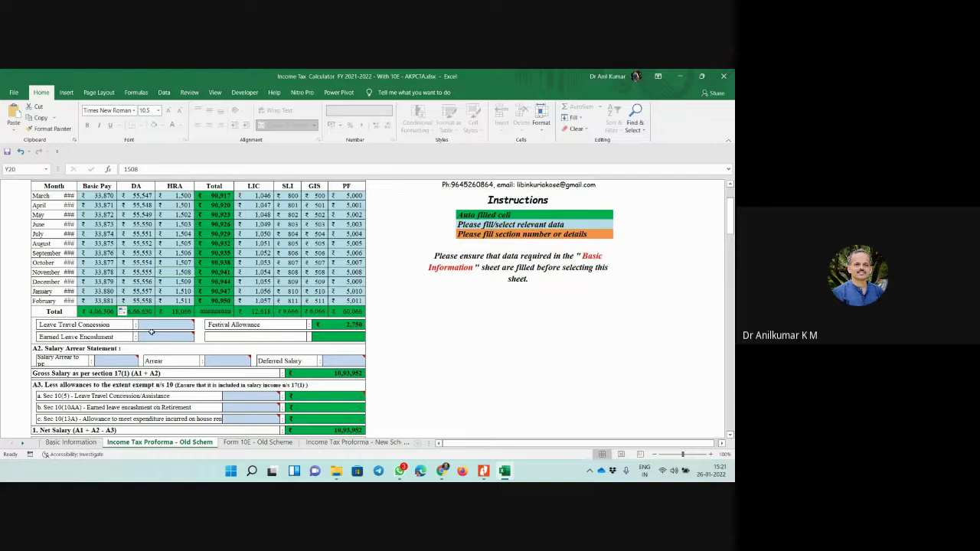
pyautogui.moveTo(153, 325)
pyautogui.moveTo(160, 337)
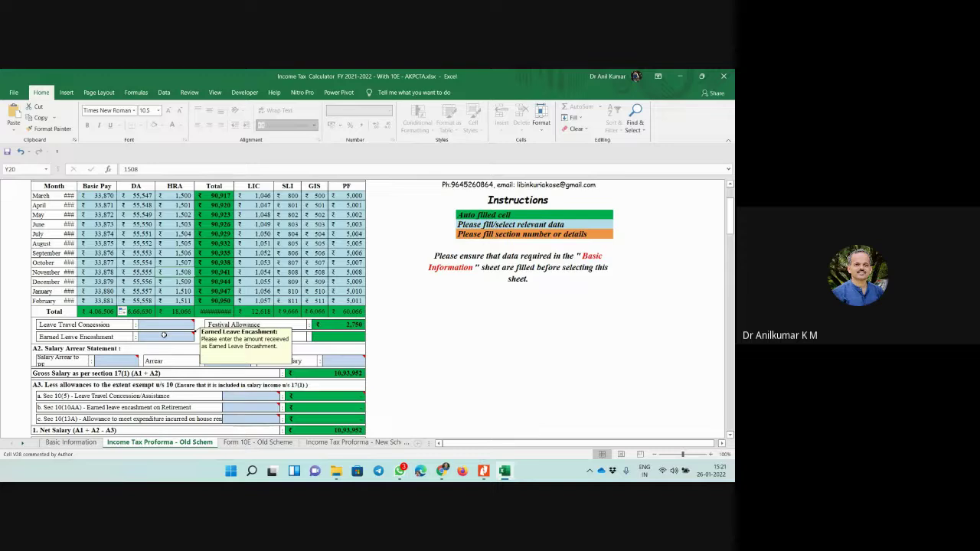
pyautogui.scroll(-2, 163, 336)
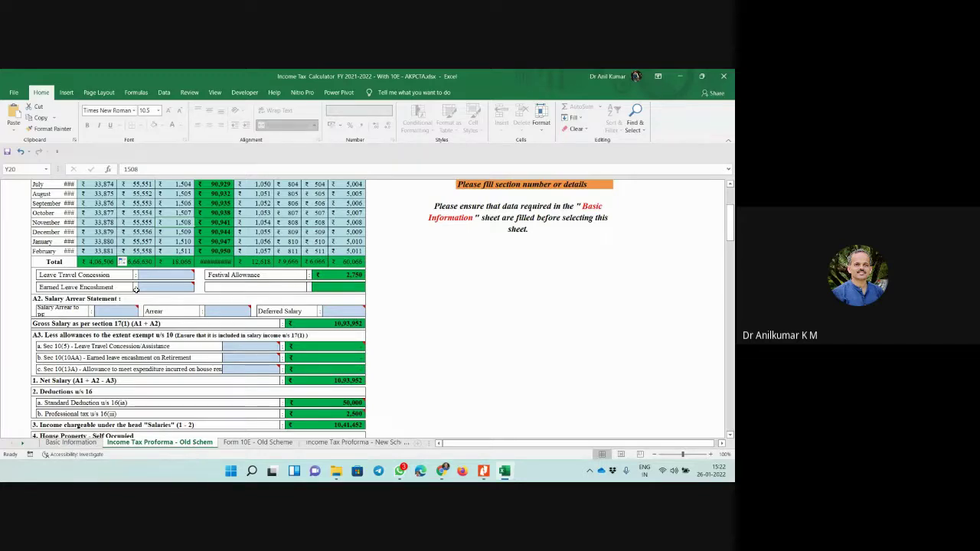
pyautogui.moveTo(109, 312)
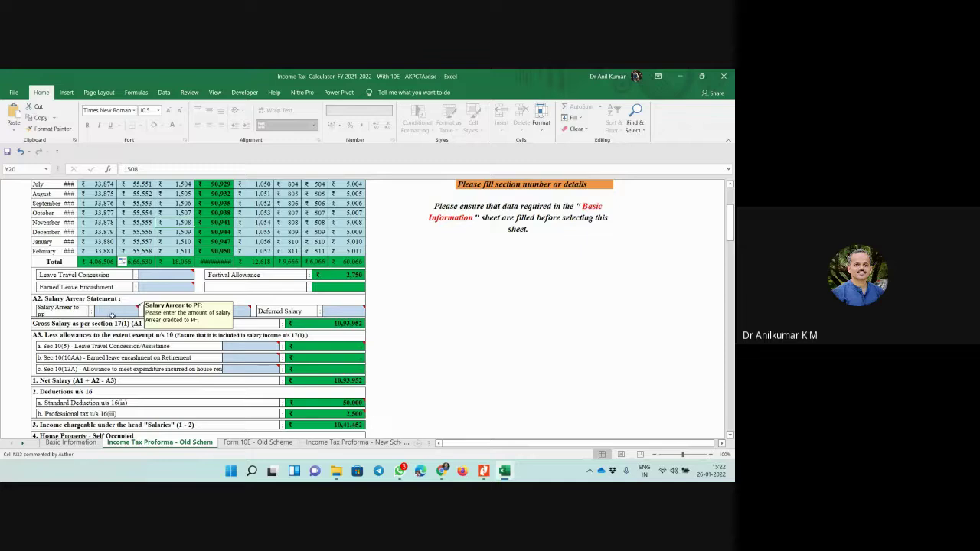
pyautogui.click(107, 311)
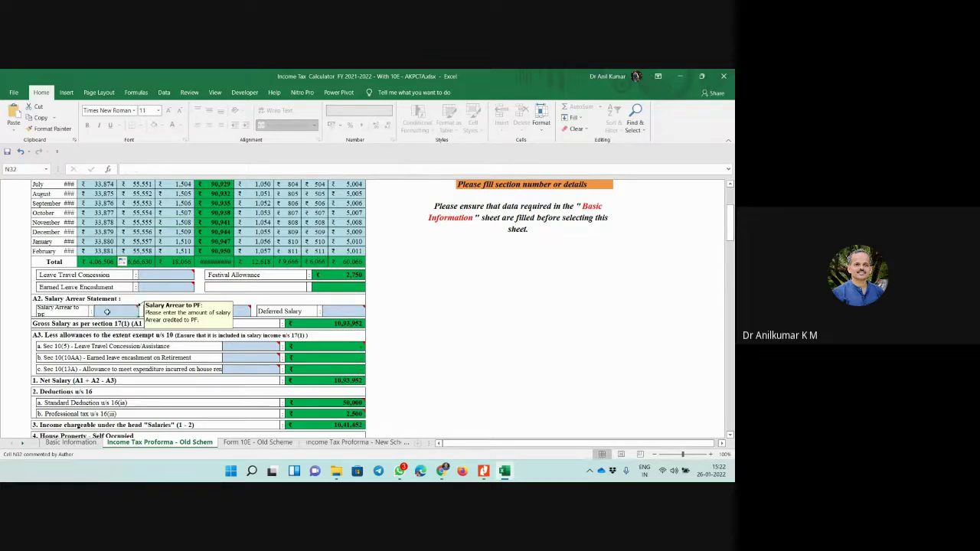
pyautogui.write('11')
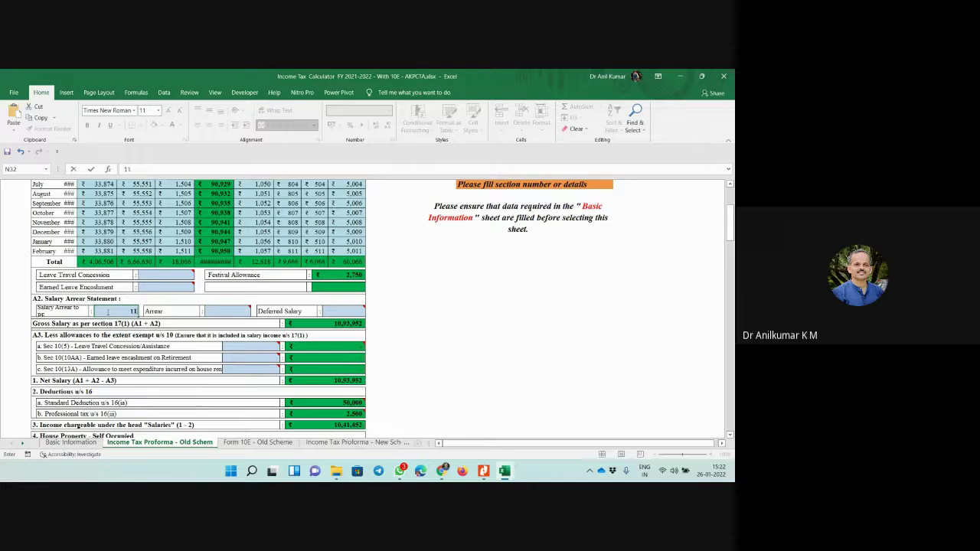
pyautogui.write('00')
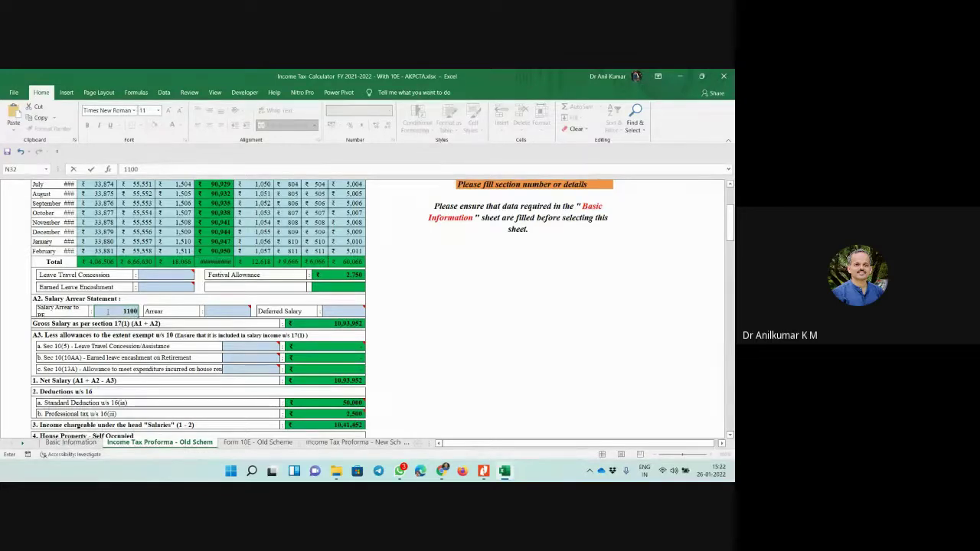
pyautogui.write('00')
pyautogui.click(453, 325)
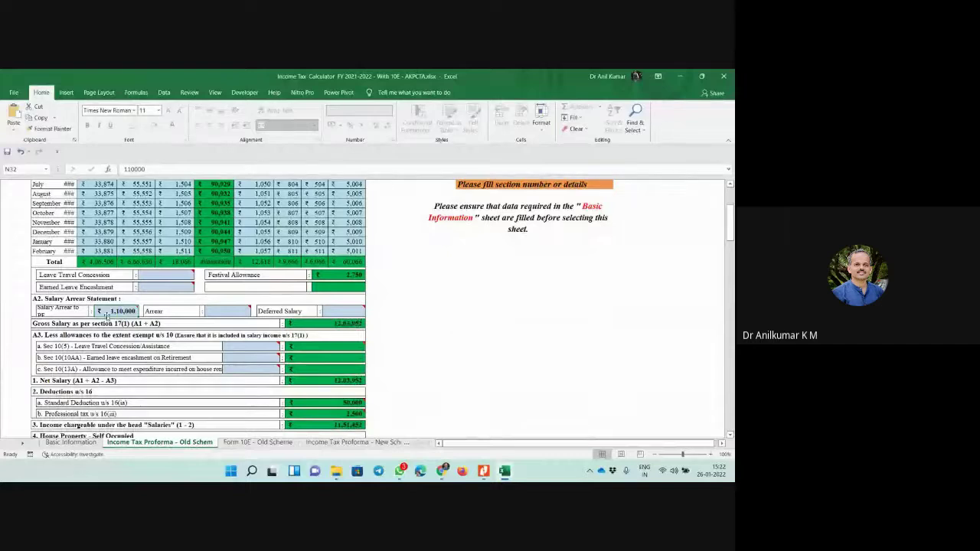
# Step: Enter 54000 as the Arrear received in the Salary Arrear Statement
pyautogui.moveTo(115, 318)
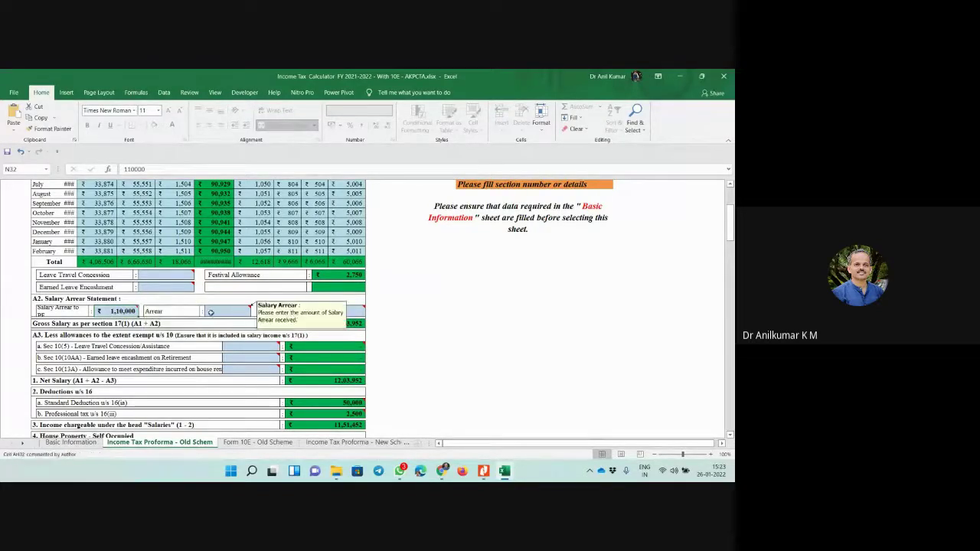
pyautogui.click(216, 314)
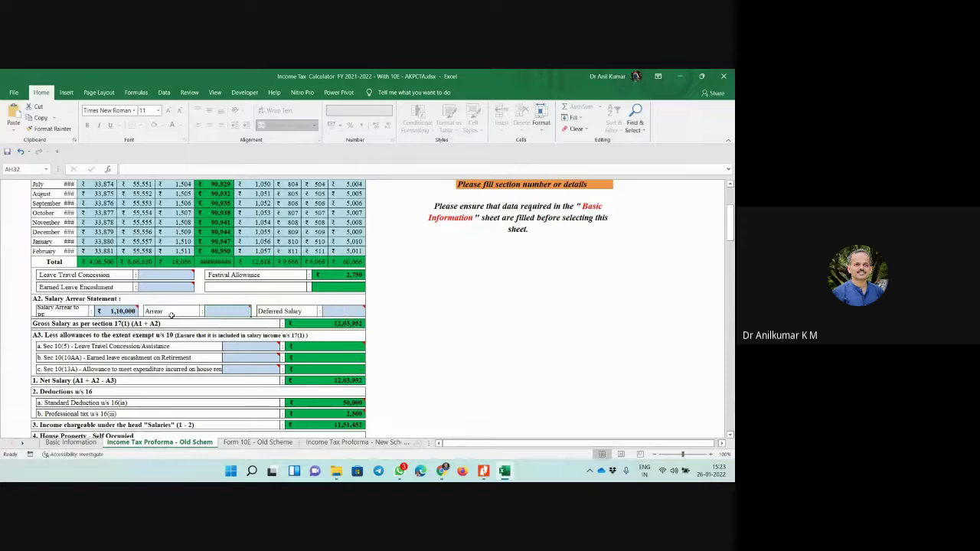
pyautogui.moveTo(211, 315)
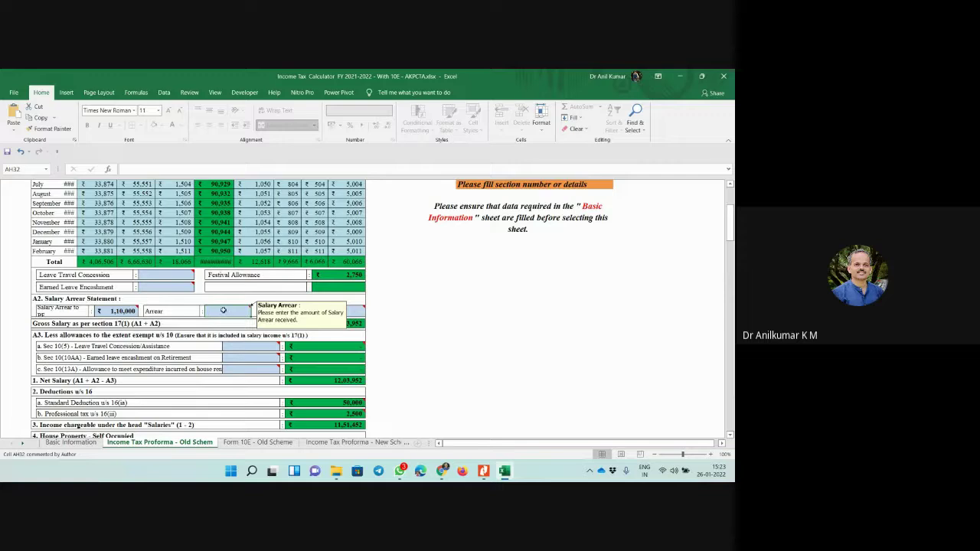
pyautogui.write('5')
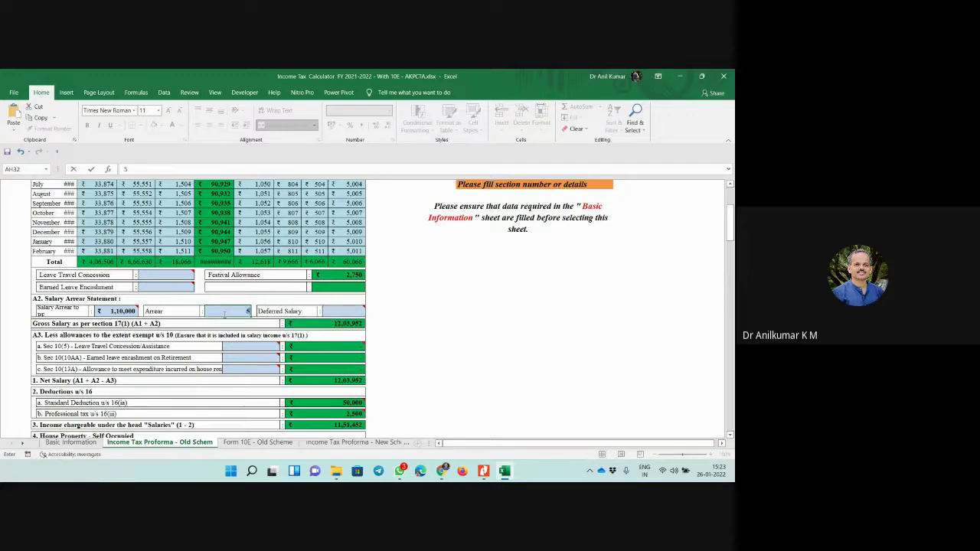
pyautogui.write('4000')
pyautogui.press('Return')
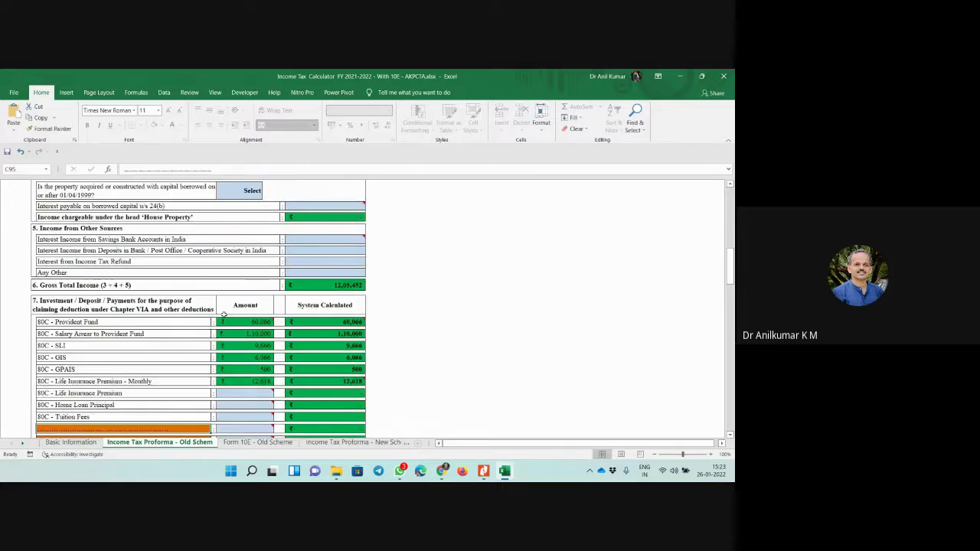
# Step: Enter 79000 as the Deferred Salary in the Salary Arrear Statement
pyautogui.scroll(7, 214, 312)
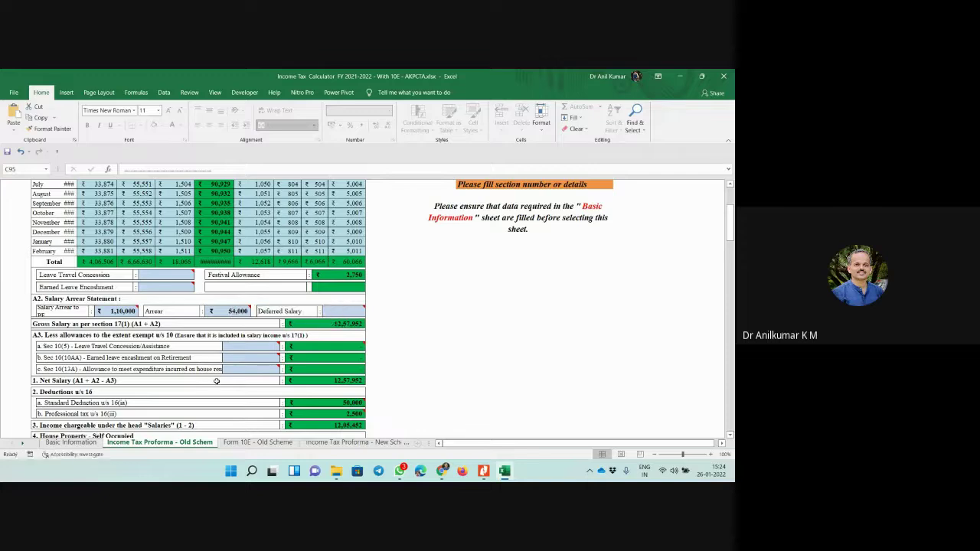
pyautogui.moveTo(332, 312)
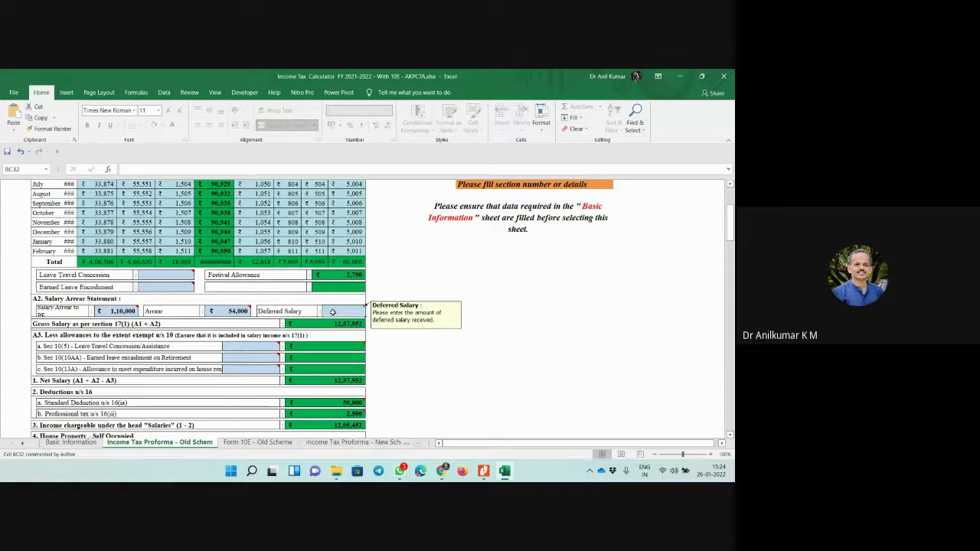
pyautogui.write('79000')
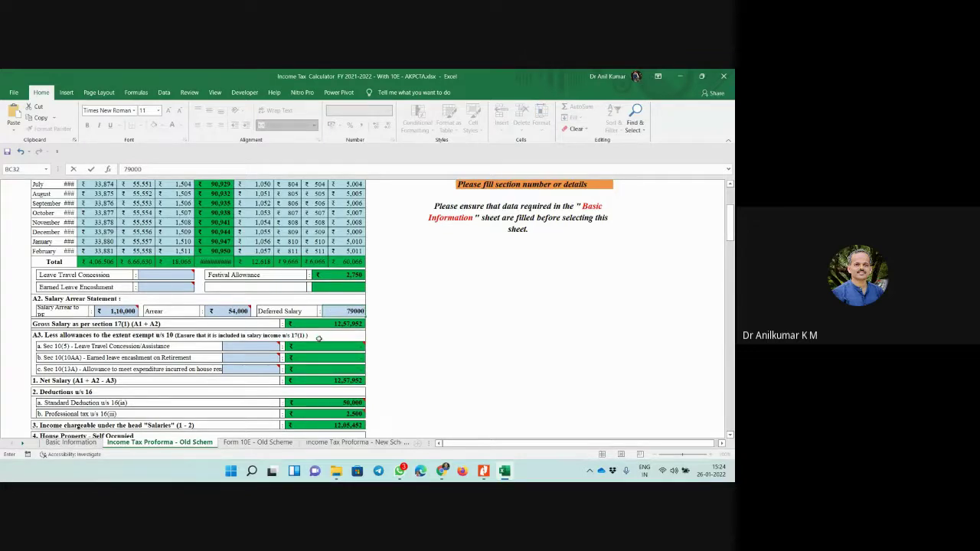
pyautogui.press('Return')
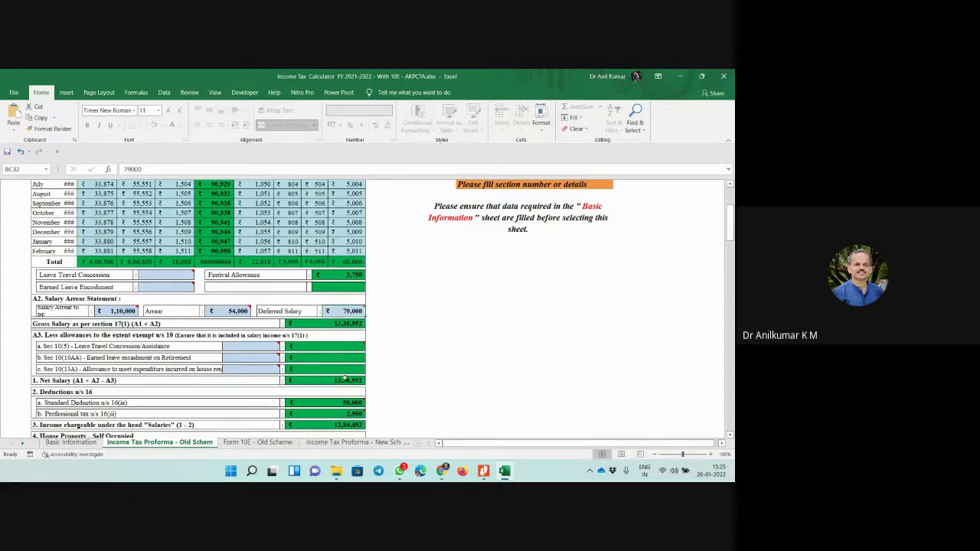
# Step: Answer Yes to whether the self-occupied house property was acquired or constructed with capital borrowed on or after 01/04/1999
pyautogui.scroll(-2, 164, 360)
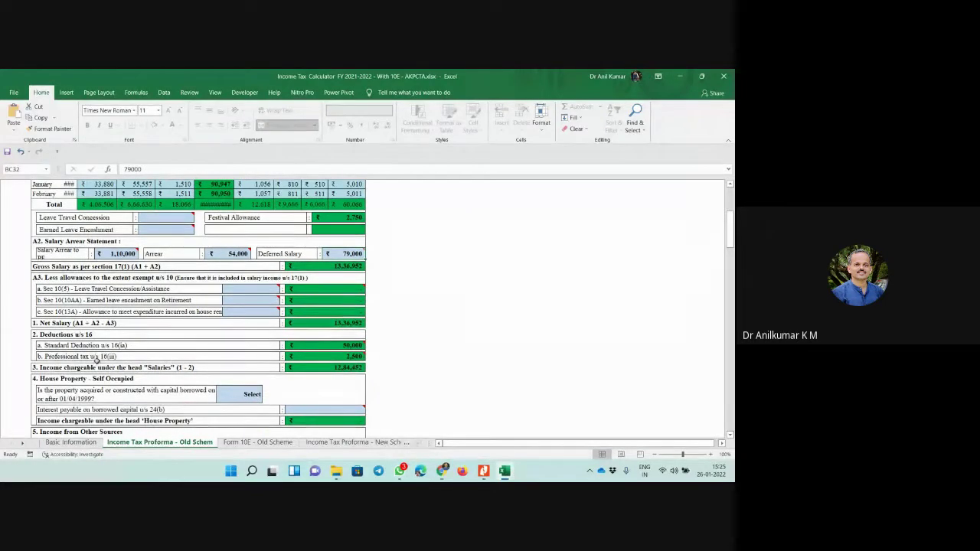
pyautogui.moveTo(351, 358)
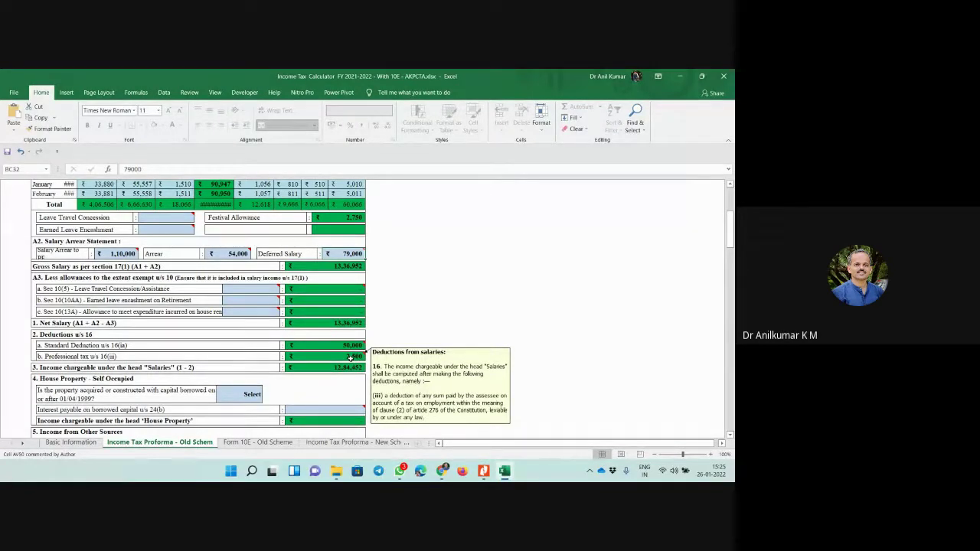
pyautogui.scroll(-2, 350, 358)
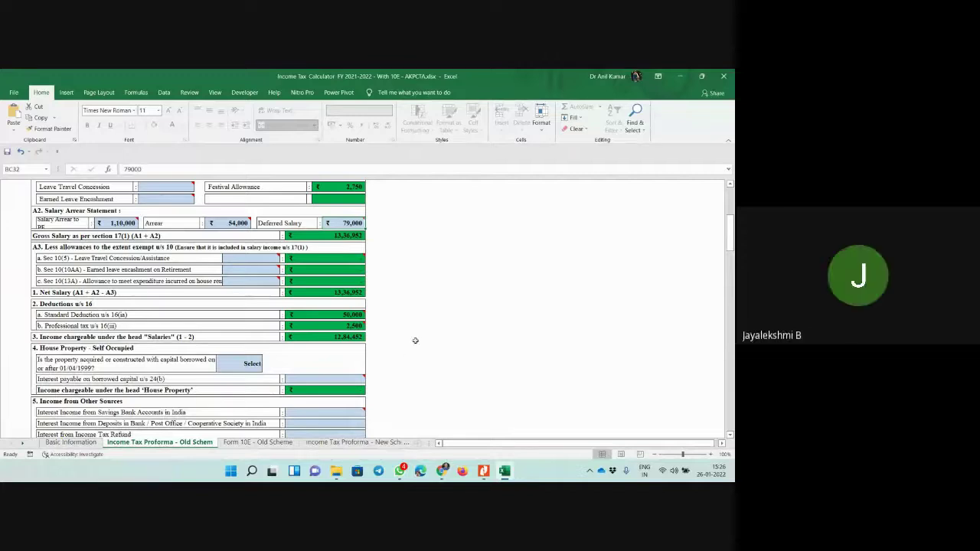
pyautogui.scroll(-1, 415, 340)
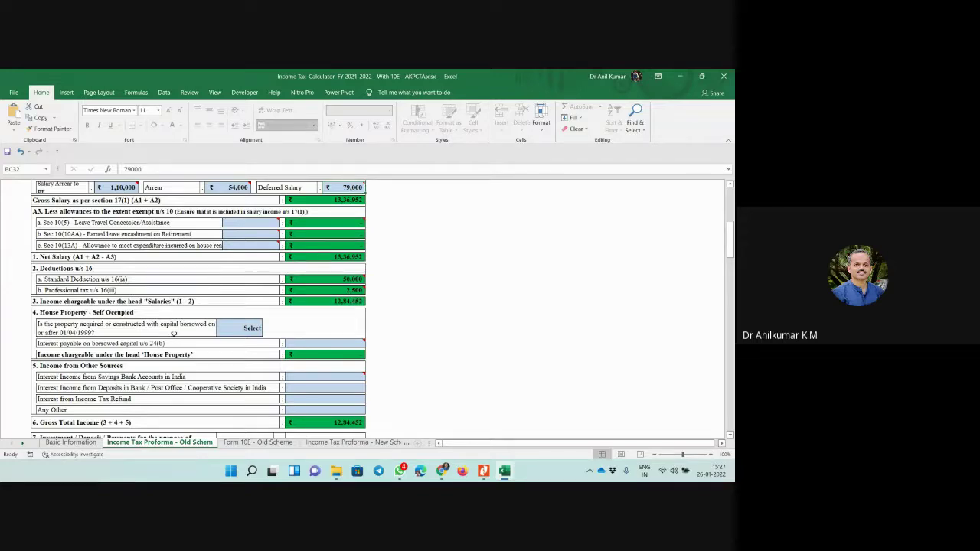
pyautogui.click(255, 328)
pyautogui.click(267, 332)
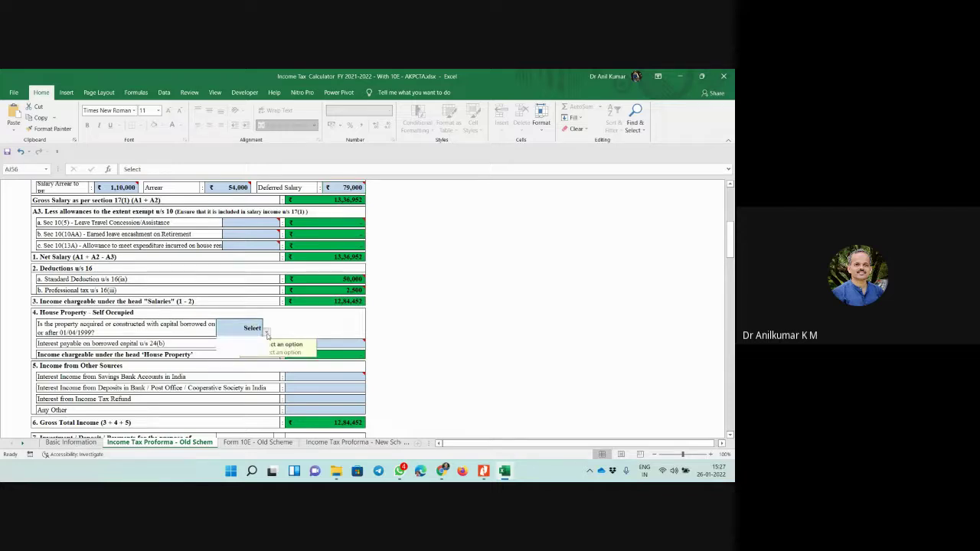
pyautogui.click(234, 348)
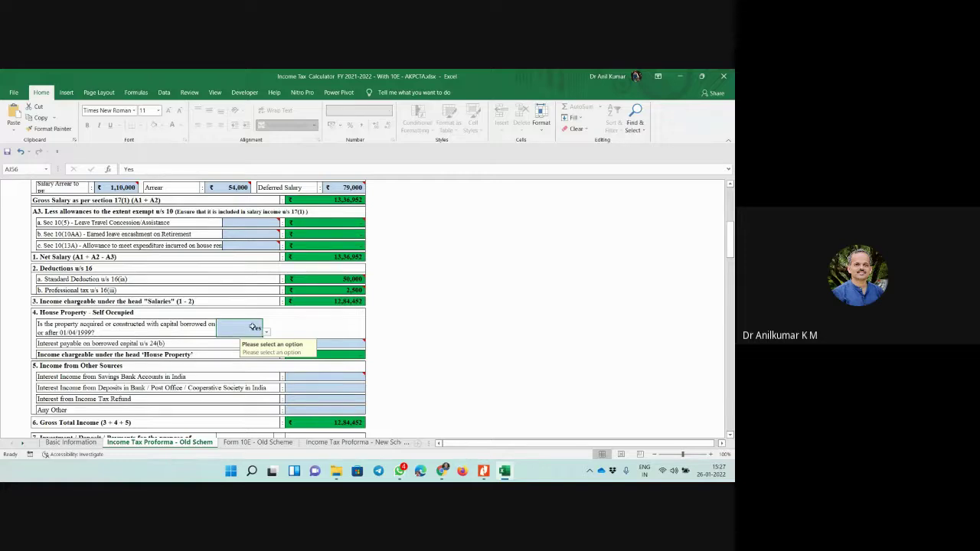
# Step: Enter 225000 as the interest payable on borrowed capital u/s 24(b) in the House Property section
pyautogui.click(337, 344)
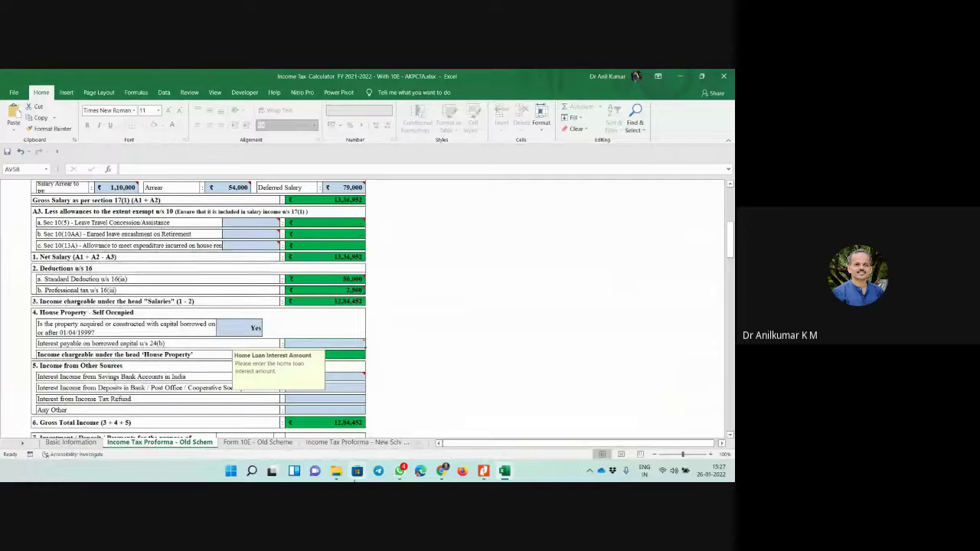
pyautogui.write('2')
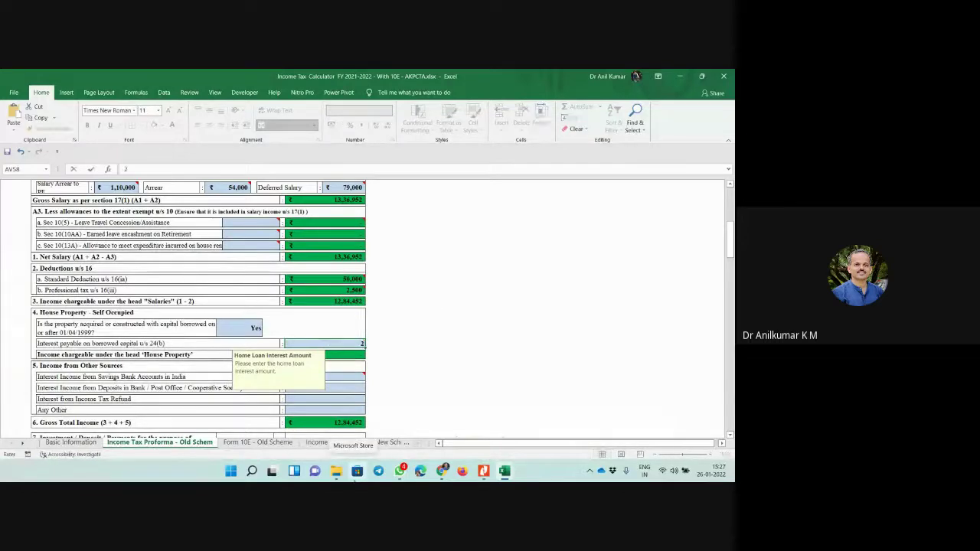
pyautogui.write('25000')
pyautogui.press('Return')
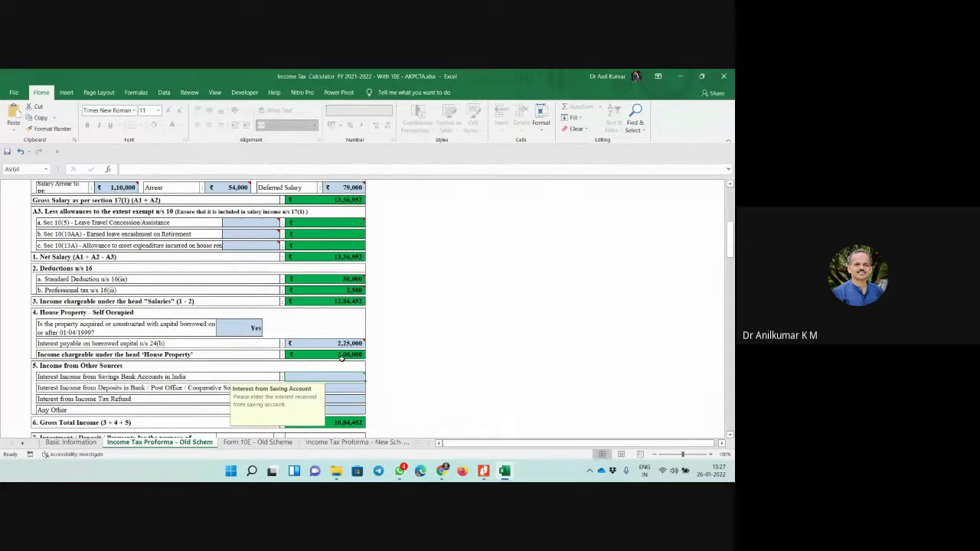
# Step: Change the House Property borrowed-capital answer to No and set it back to Yes
pyautogui.click(259, 328)
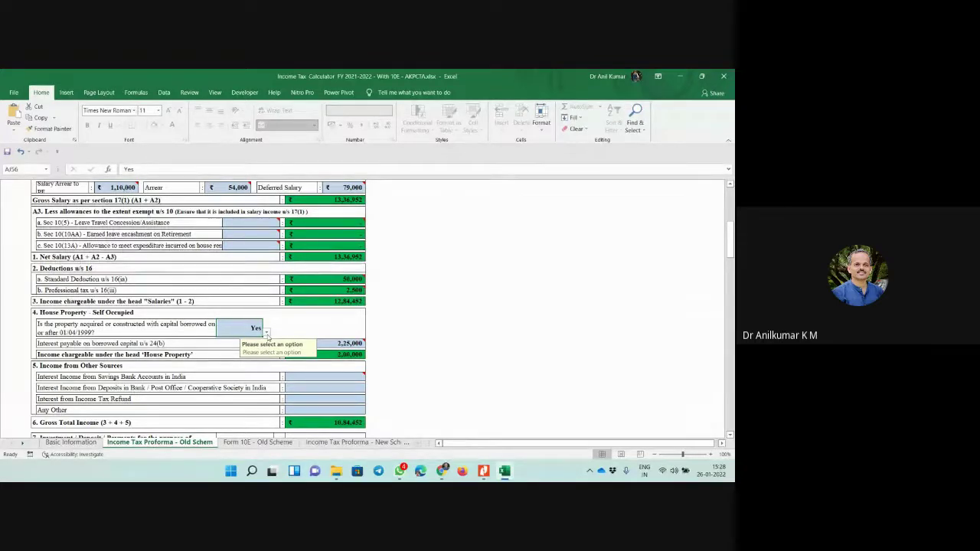
pyautogui.click(267, 335)
pyautogui.click(233, 351)
pyautogui.click(266, 332)
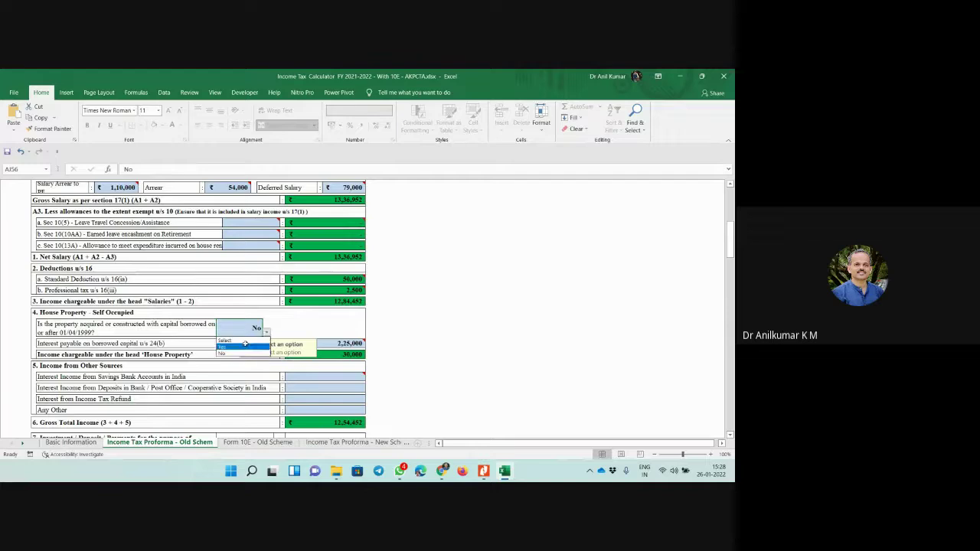
pyautogui.click(244, 347)
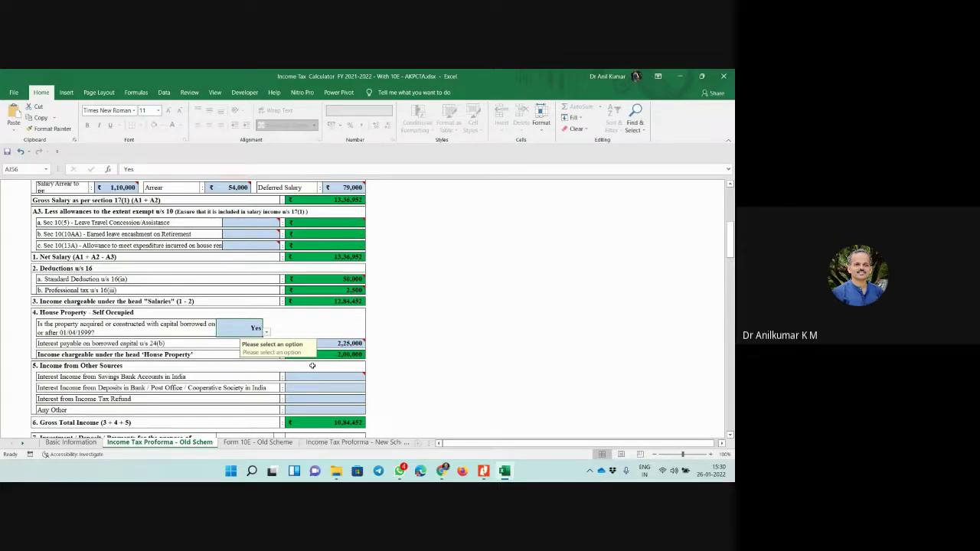
# Step: Examine the Income from Other Sources fields and the first entries of the section 7 investment deductions
pyautogui.moveTo(314, 378)
pyautogui.scroll(-1, 327, 404)
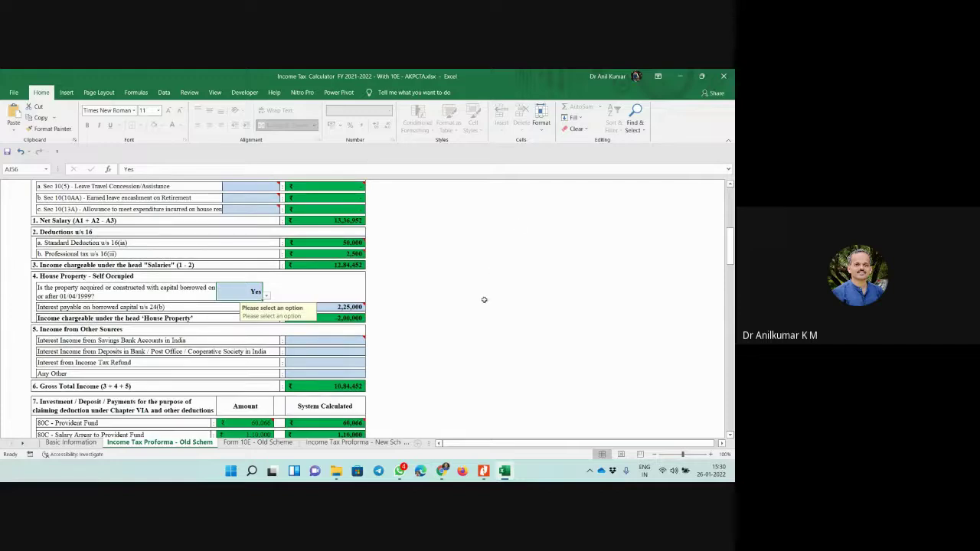
pyautogui.scroll(-1, 429, 299)
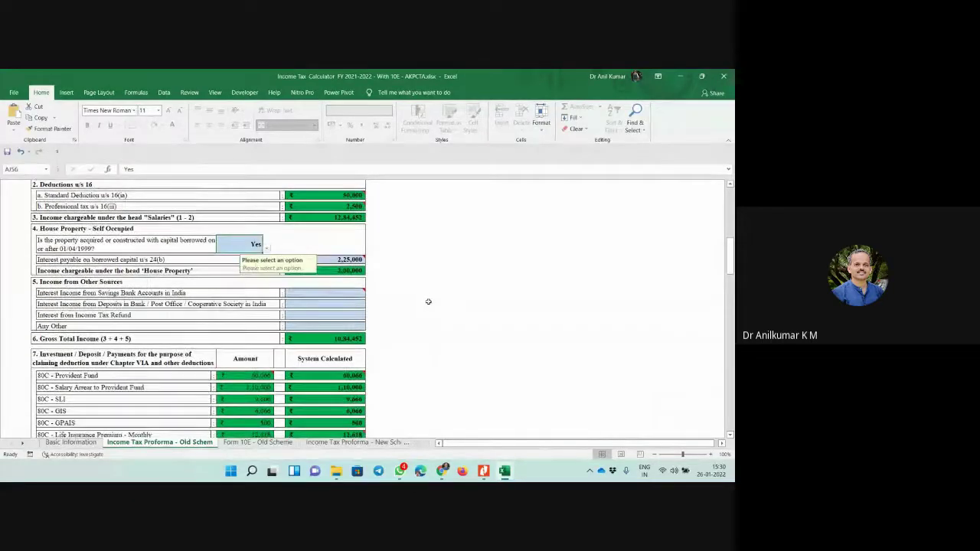
# Step: Enter 45000 as the 80C - Life Insurance Premium amount in the section 7 deductions
pyautogui.scroll(-2, 428, 301)
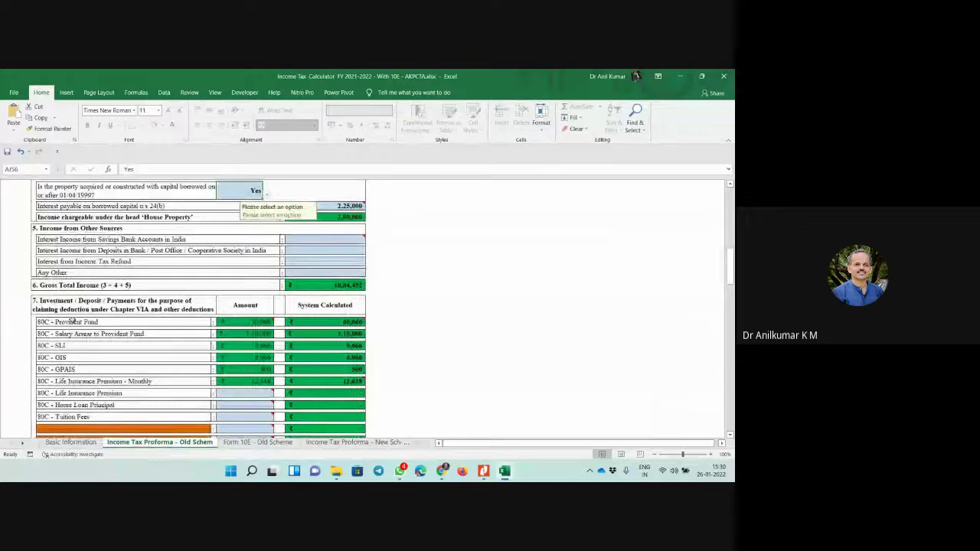
pyautogui.moveTo(258, 321)
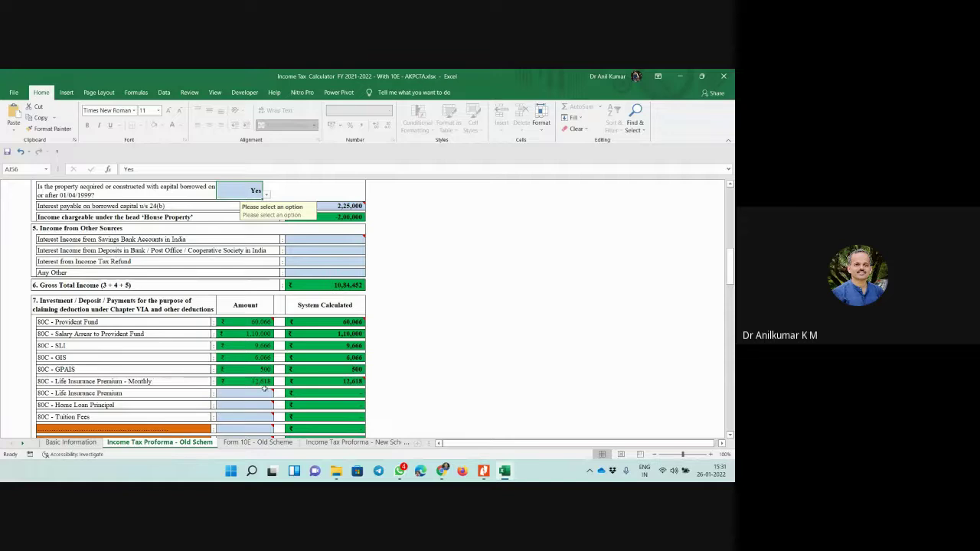
pyautogui.scroll(-1, 260, 382)
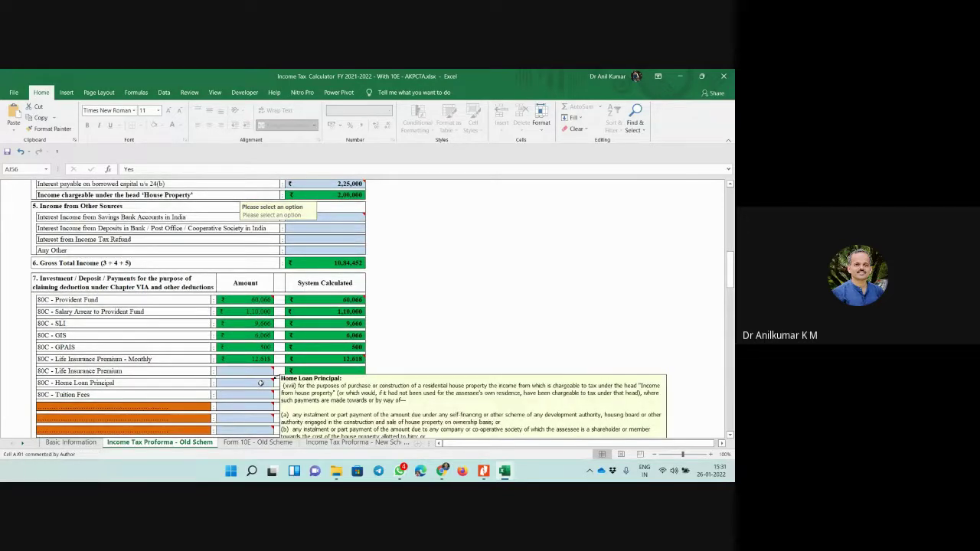
pyautogui.click(237, 374)
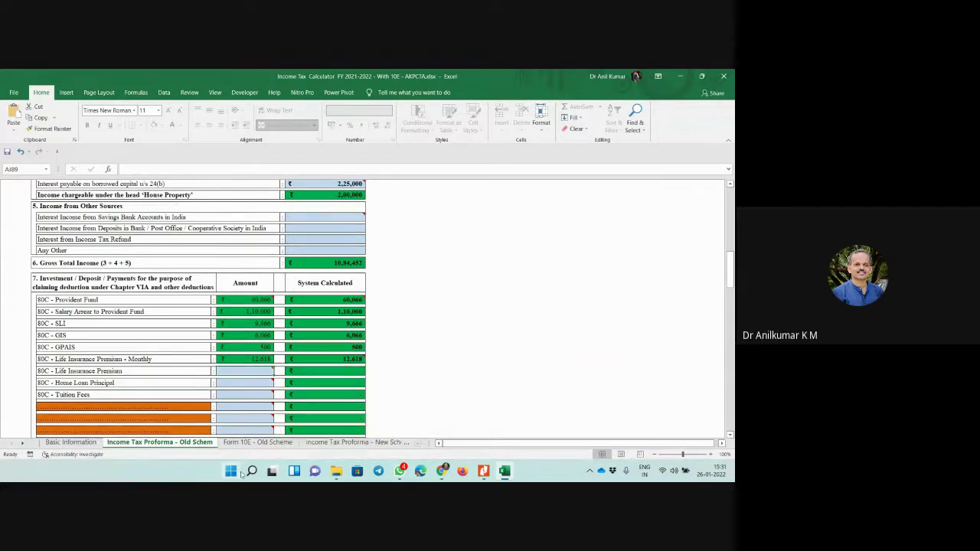
pyautogui.write('45000')
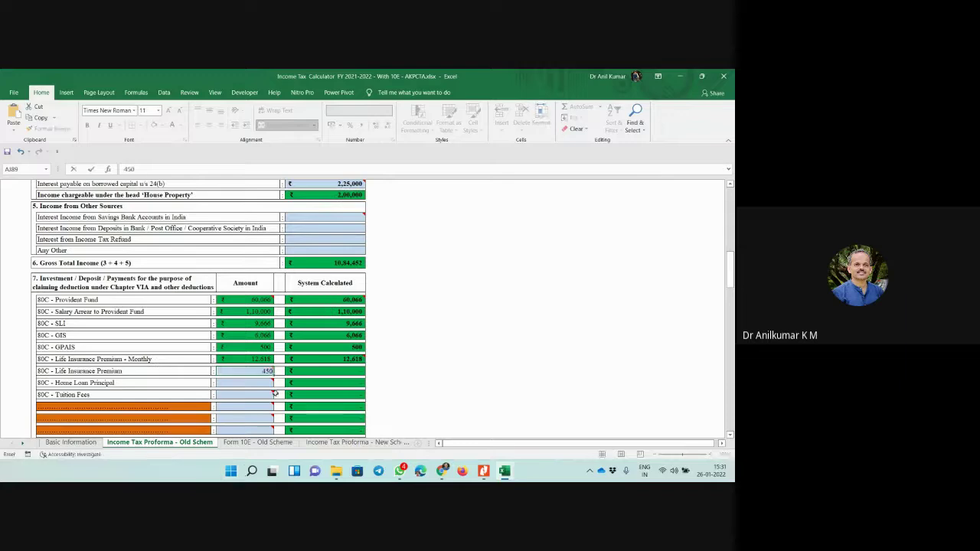
pyautogui.click(275, 393)
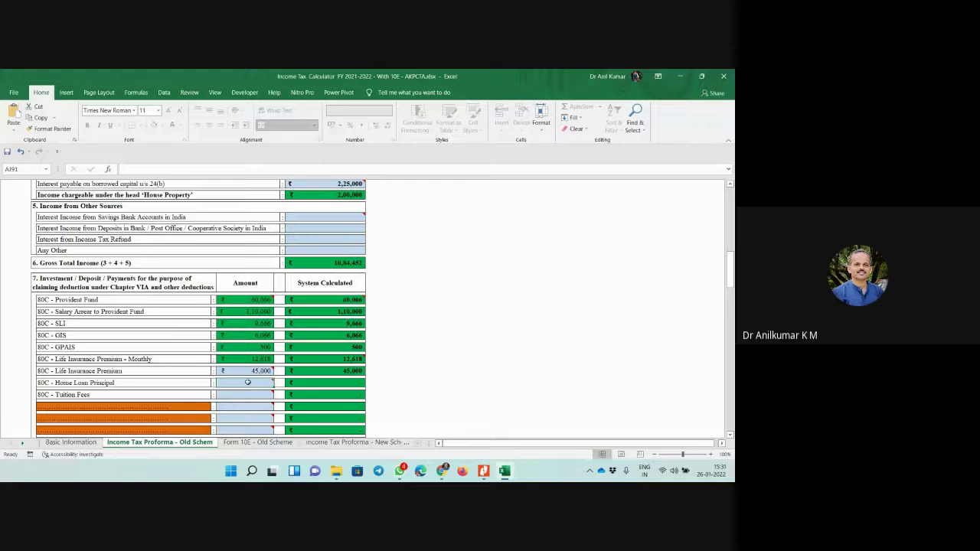
# Step: Enter 75000 as the 80C - Home Loan Principal and 20000 as the 80C - Tuition Fees
pyautogui.moveTo(248, 381)
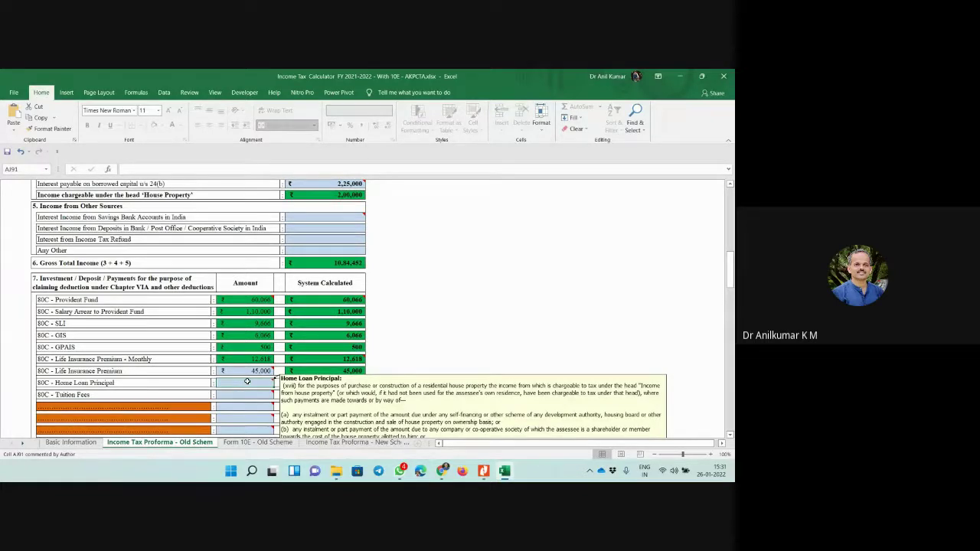
pyautogui.write('75000')
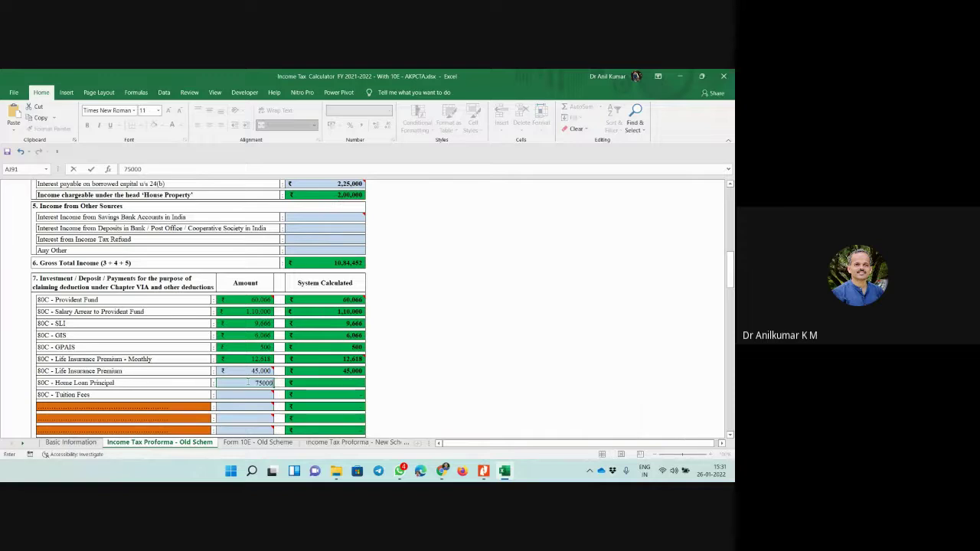
pyautogui.press('Return')
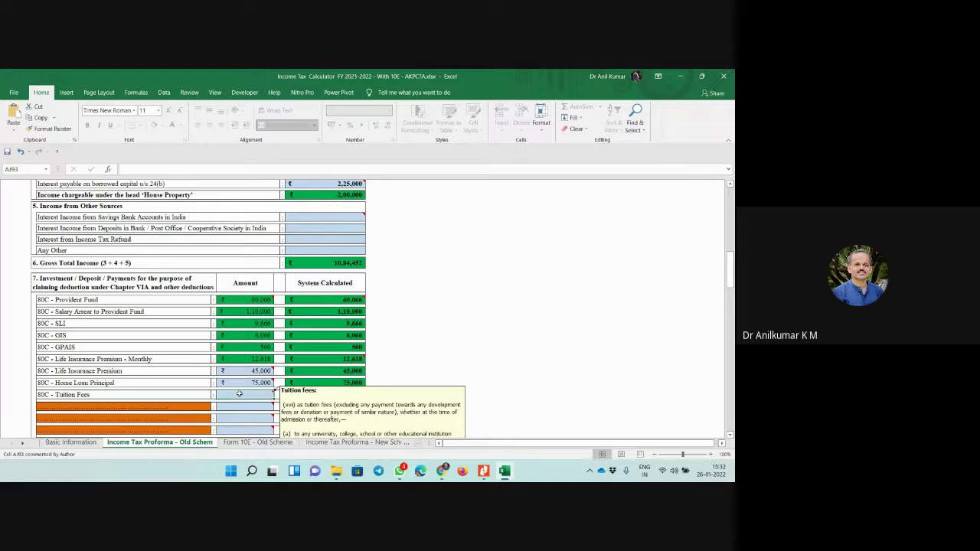
pyautogui.write('20000')
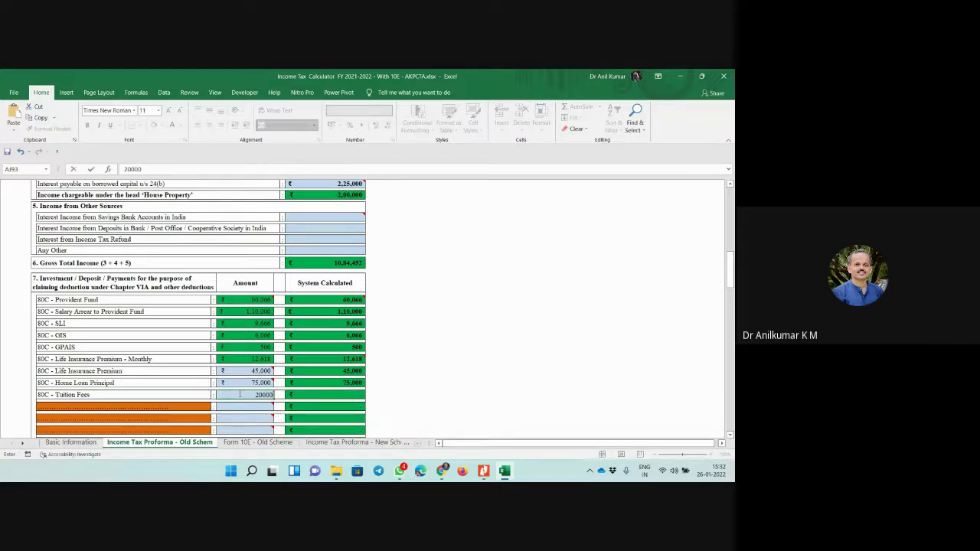
pyautogui.press('Return')
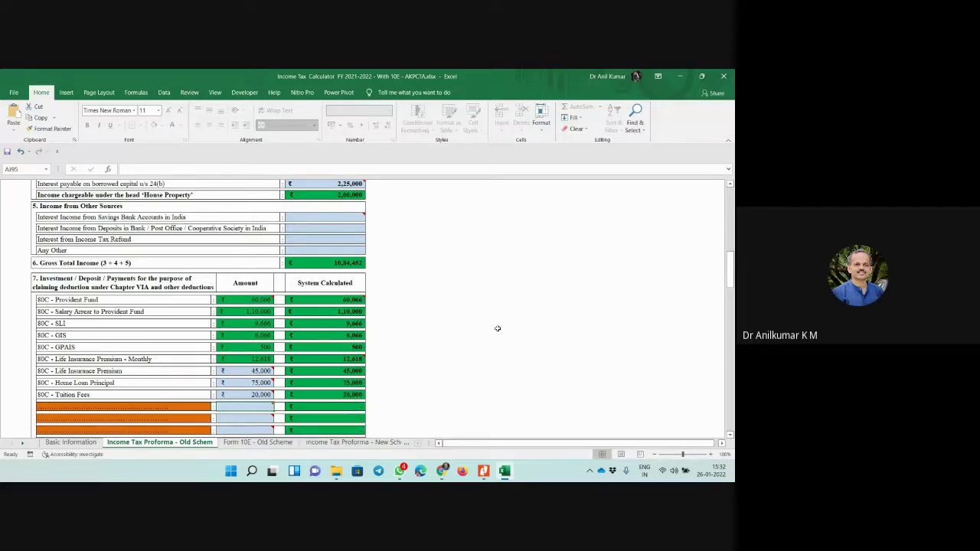
# Step: Examine the blank custom 80C rows, the 80C total and the note on its deduction limit
pyautogui.scroll(-1, 498, 329)
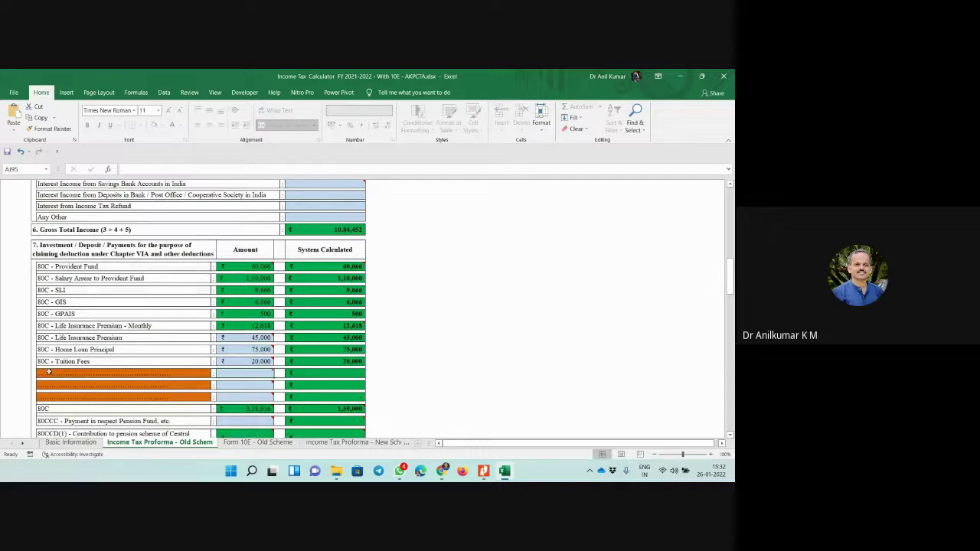
pyautogui.click(95, 375)
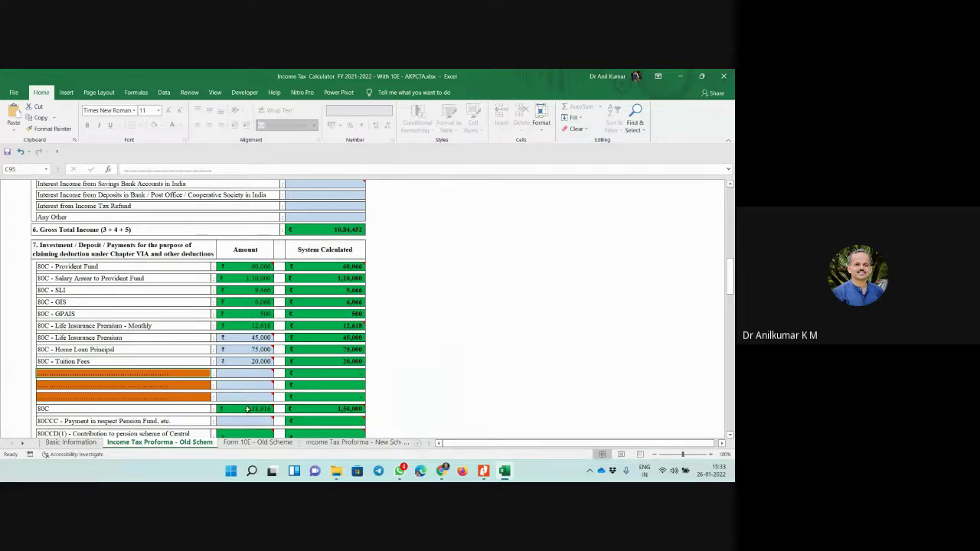
pyautogui.moveTo(340, 411)
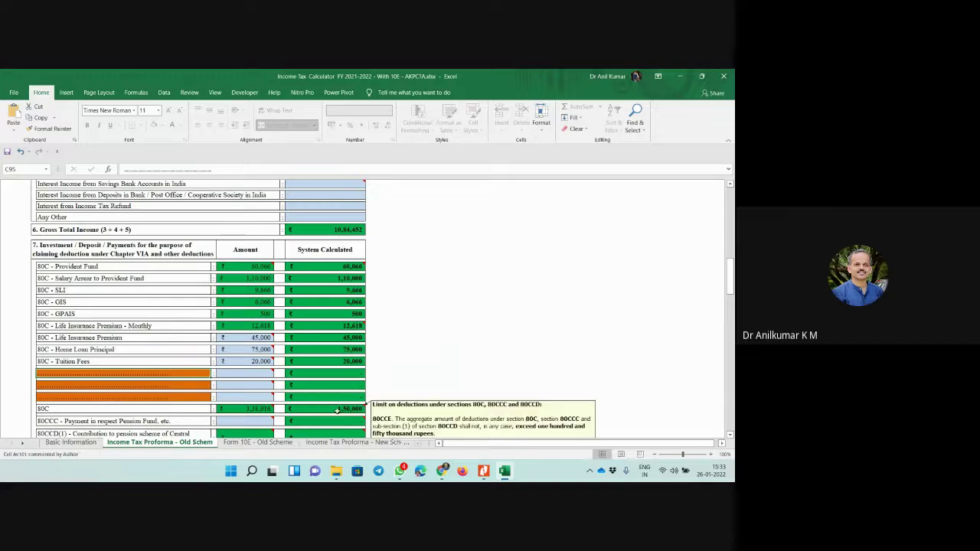
pyautogui.moveTo(247, 409)
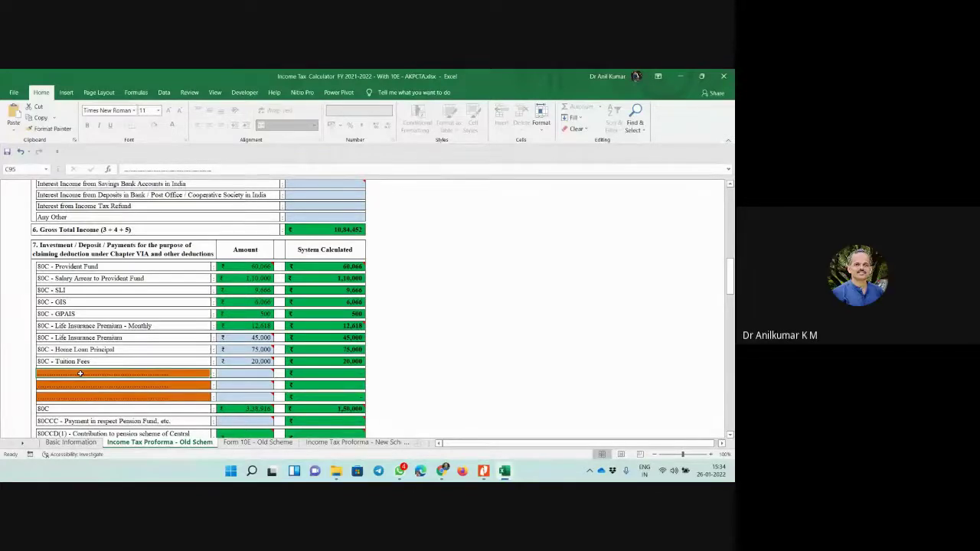
pyautogui.scroll(-1, 81, 373)
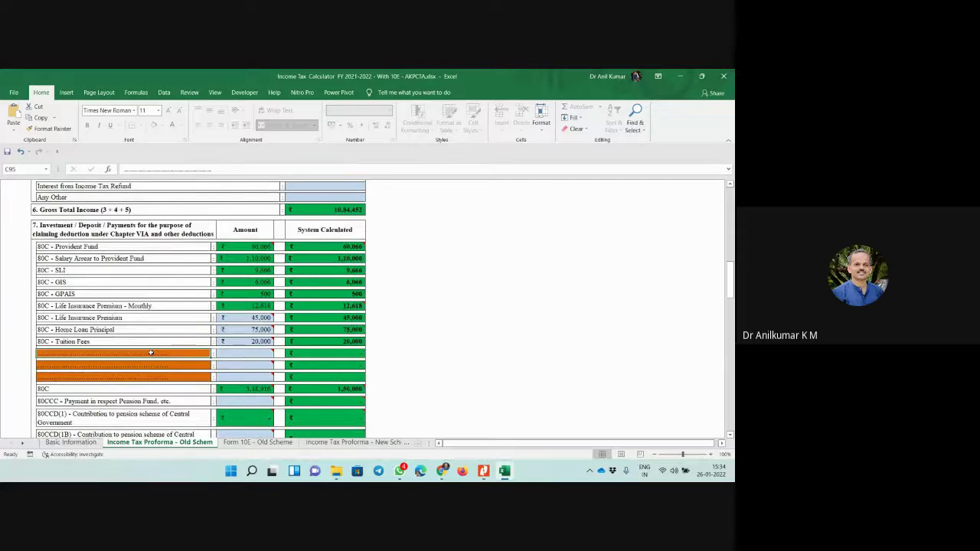
pyautogui.scroll(-1, 151, 353)
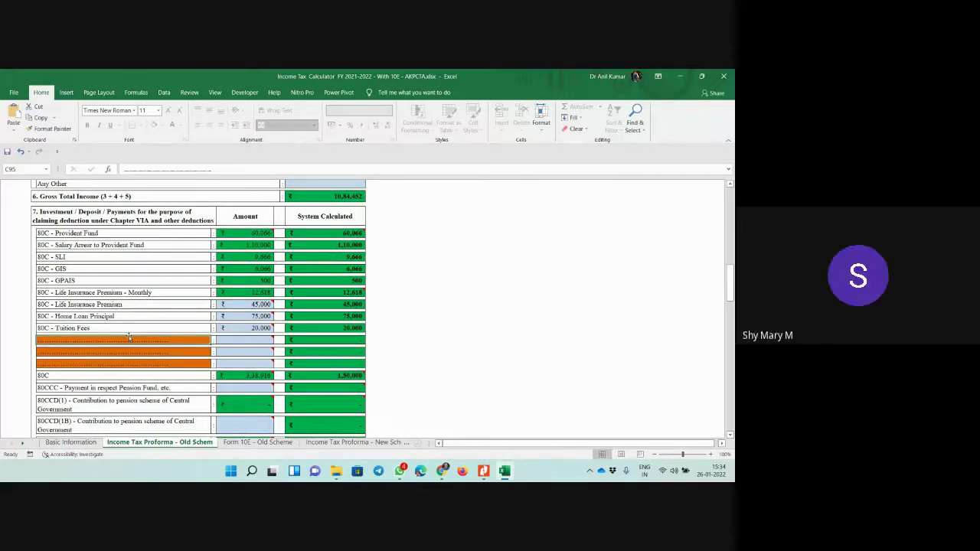
# Step: Enter 60000 as the 80CCD(1B) contribution to the Central Government pension scheme
pyautogui.scroll(-1, 128, 337)
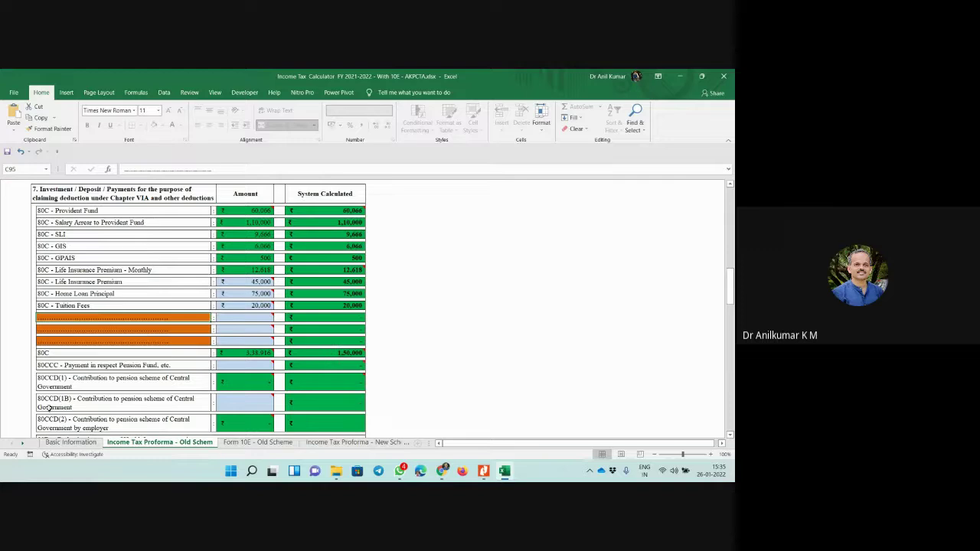
pyautogui.click(238, 403)
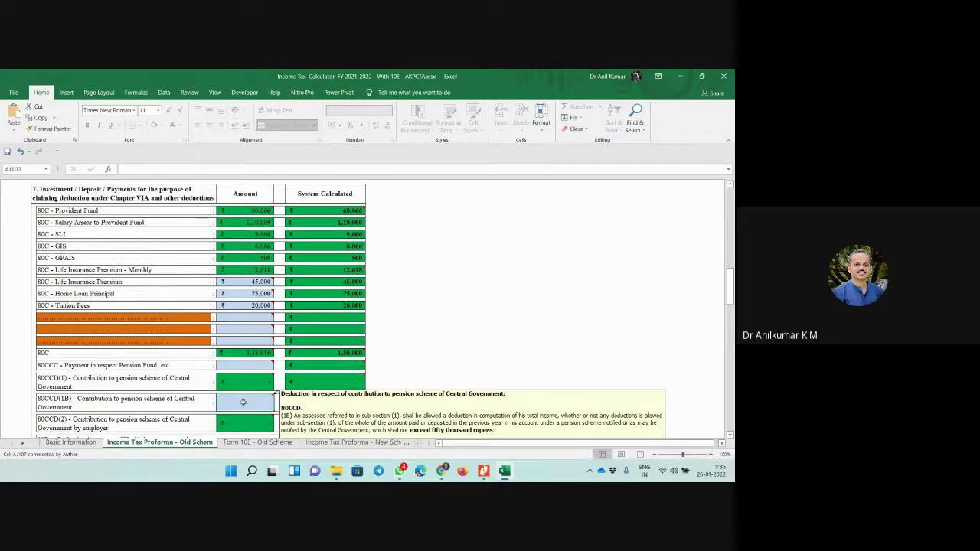
pyautogui.scroll(-2, 33, 347)
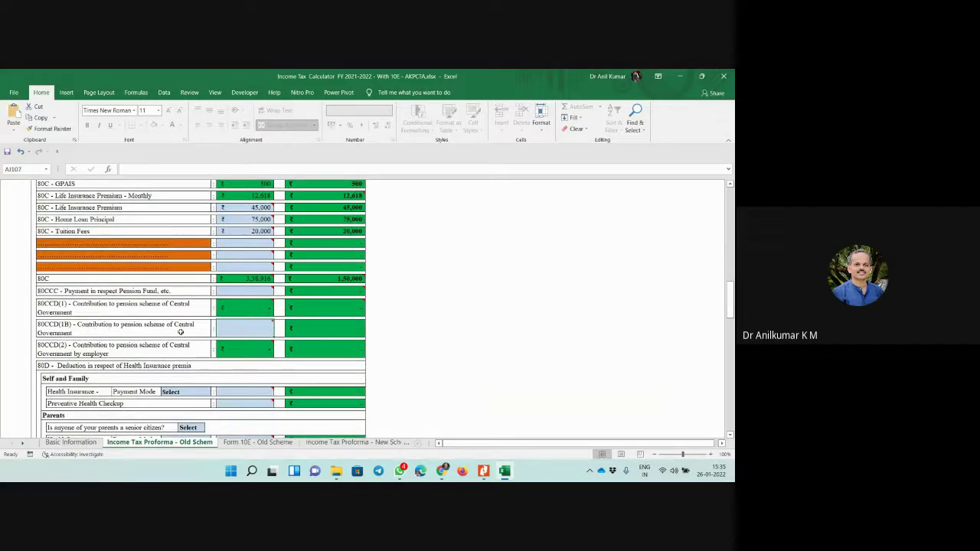
pyautogui.moveTo(234, 322)
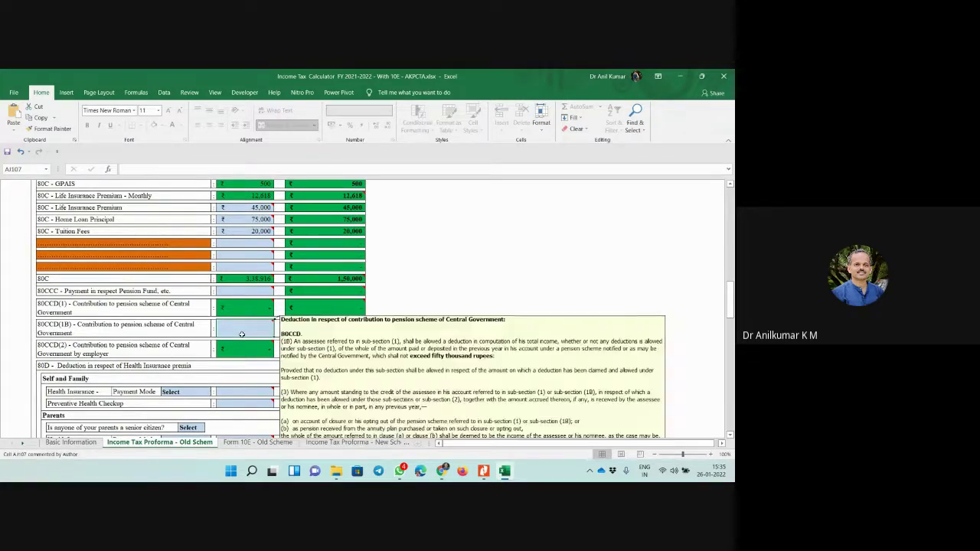
pyautogui.write('60000')
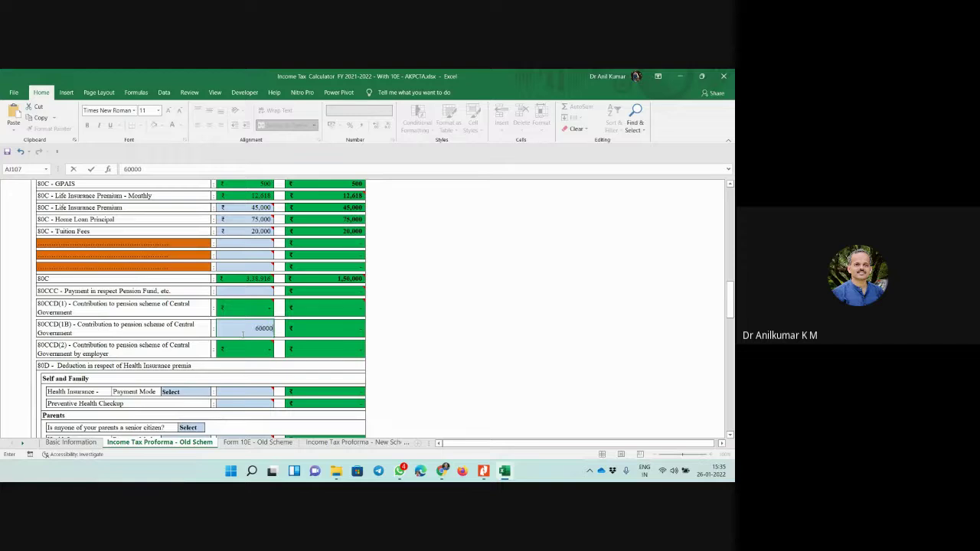
pyautogui.press('Return')
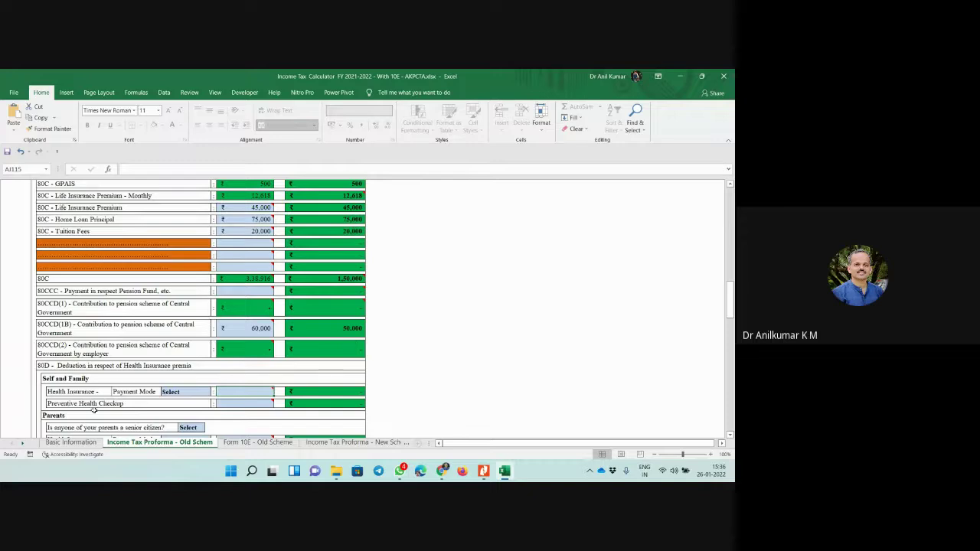
# Step: Change the Pension Scheme on the Basic Information sheet to NPS and view the old-scheme proforma
pyautogui.click(70, 443)
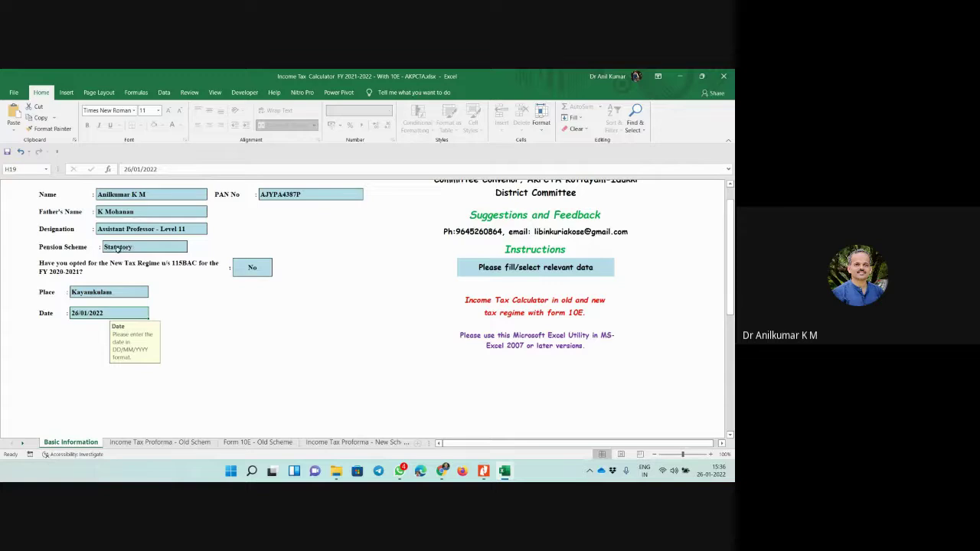
pyautogui.click(184, 248)
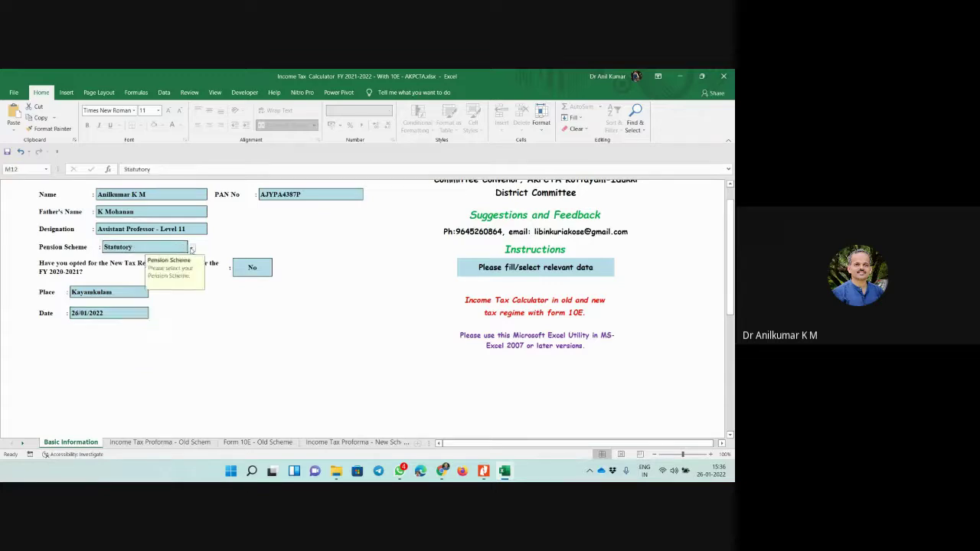
pyautogui.click(190, 247)
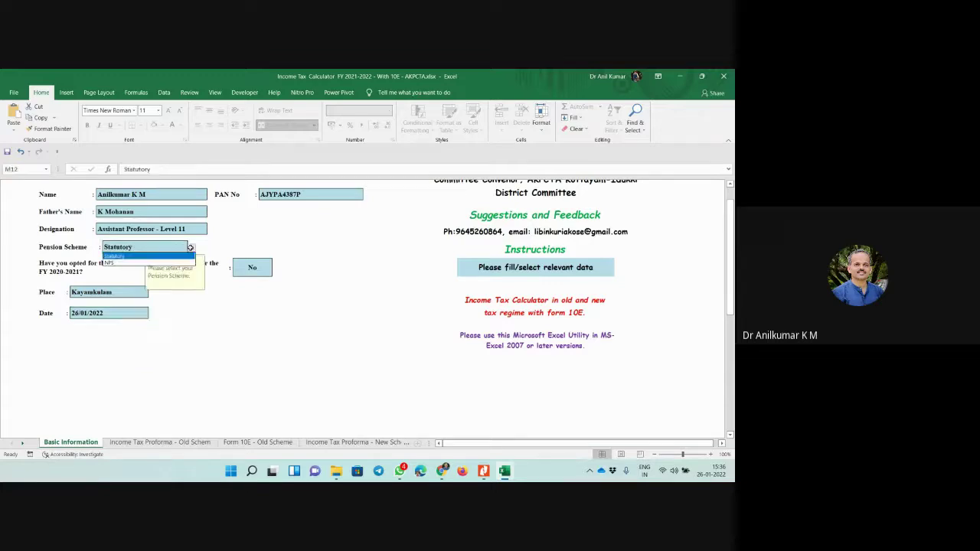
pyautogui.click(136, 263)
pyautogui.click(158, 443)
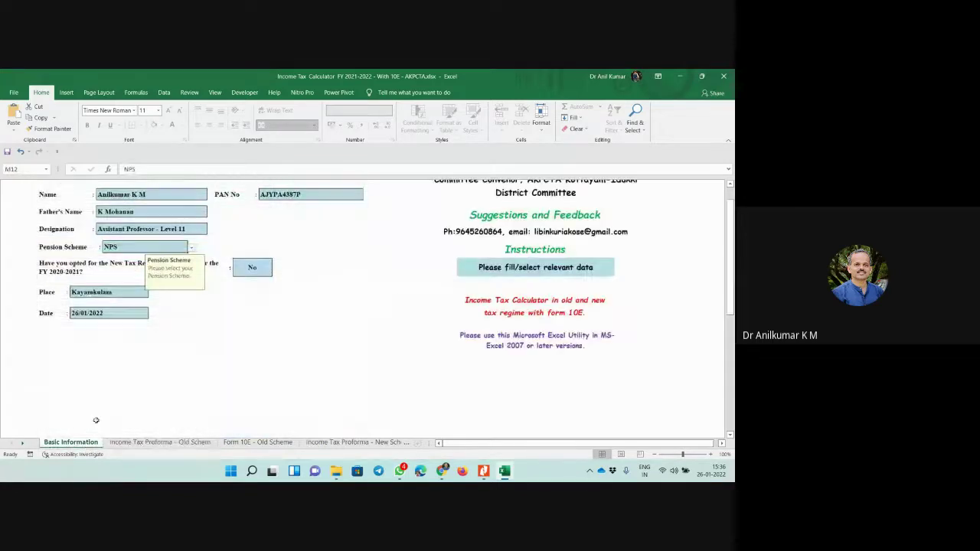
# Step: Set the Pension Scheme on the Basic Information sheet back to Statutory and return to the old-scheme proforma
pyautogui.click(77, 444)
pyautogui.click(192, 248)
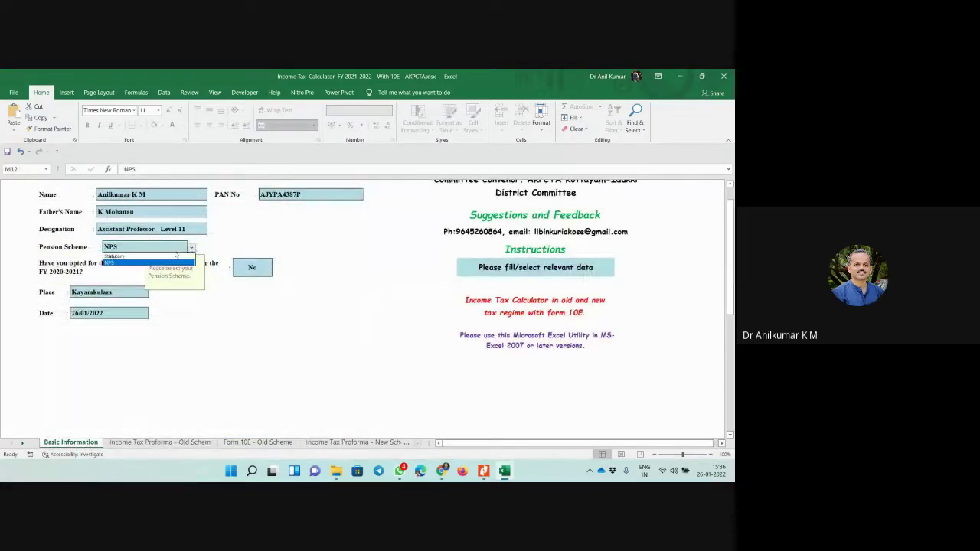
pyautogui.click(130, 265)
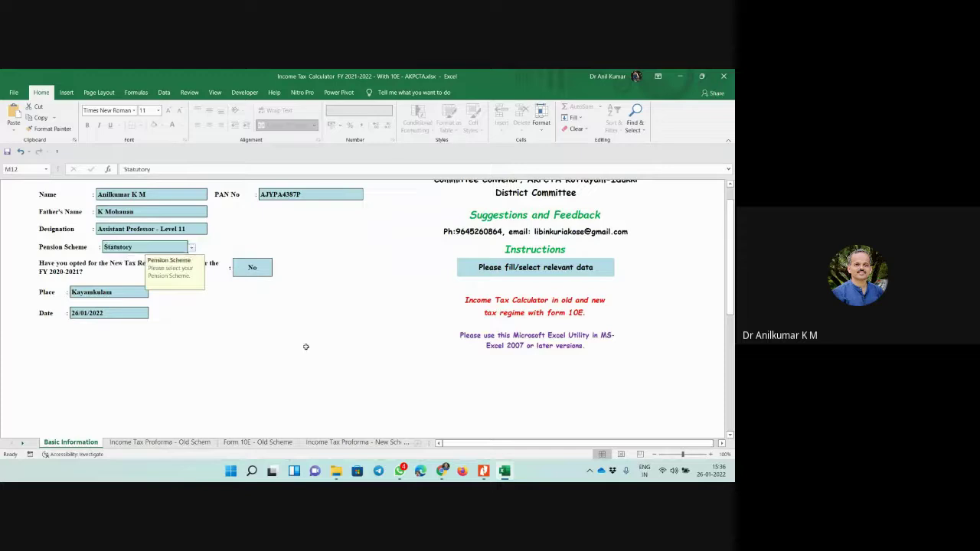
pyautogui.click(173, 445)
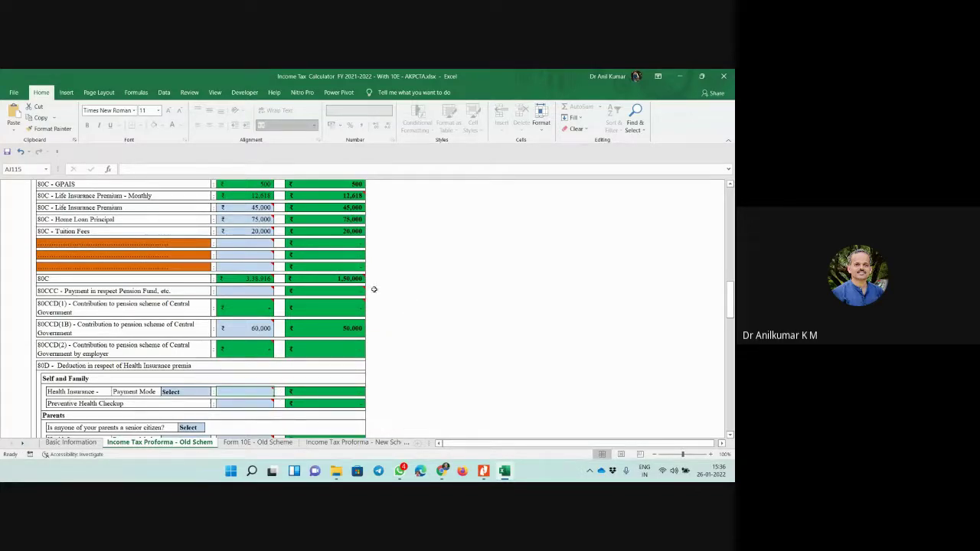
# Step: Set the Self and Family health insurance payment mode to Other than Cash and enter 12000 as the premium under 80D
pyautogui.moveTo(354, 280)
pyautogui.moveTo(252, 331)
pyautogui.scroll(-3, 399, 324)
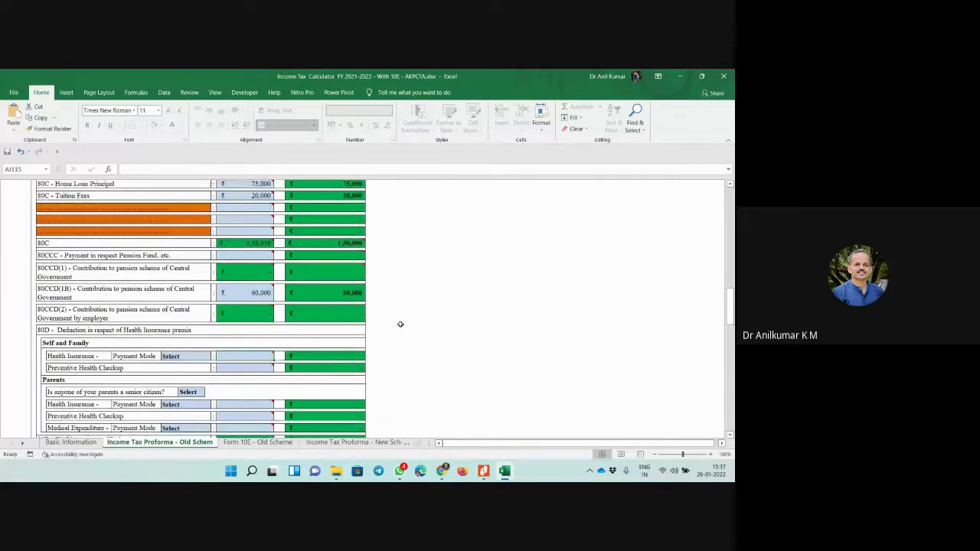
pyautogui.scroll(-1, 401, 324)
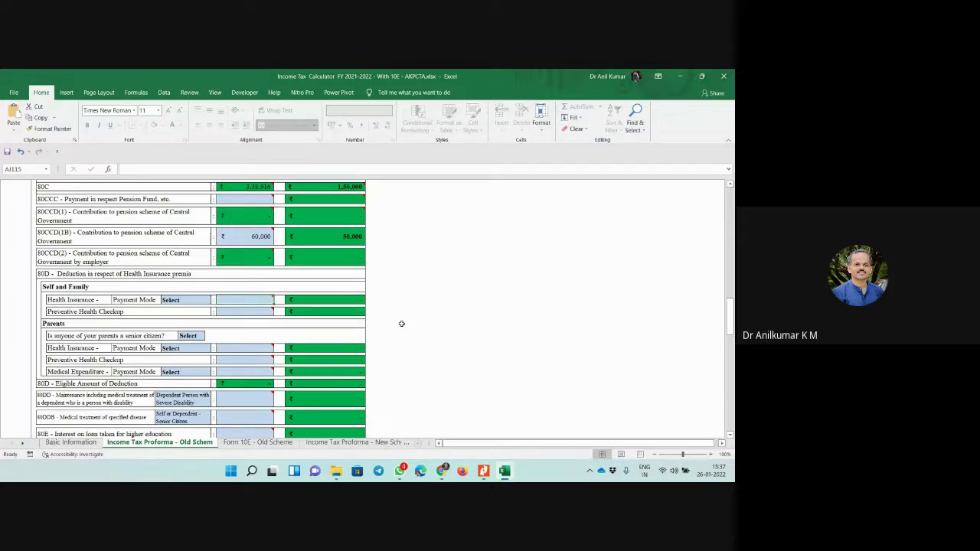
pyautogui.click(209, 301)
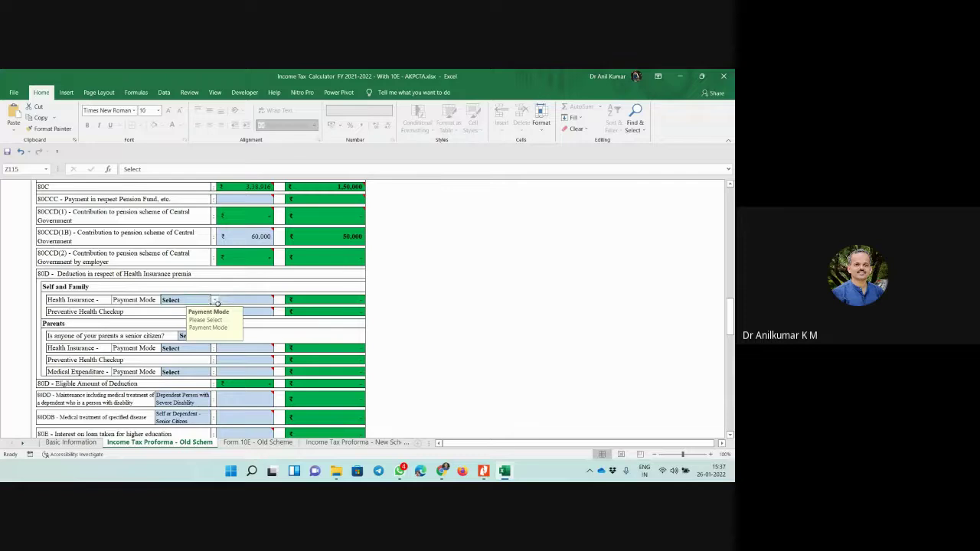
pyautogui.click(215, 301)
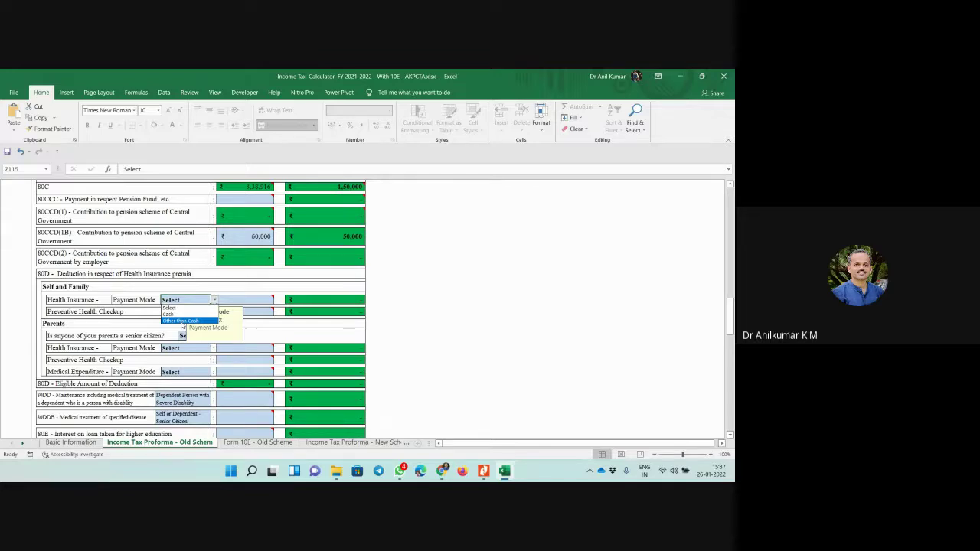
pyautogui.click(181, 320)
pyautogui.click(250, 300)
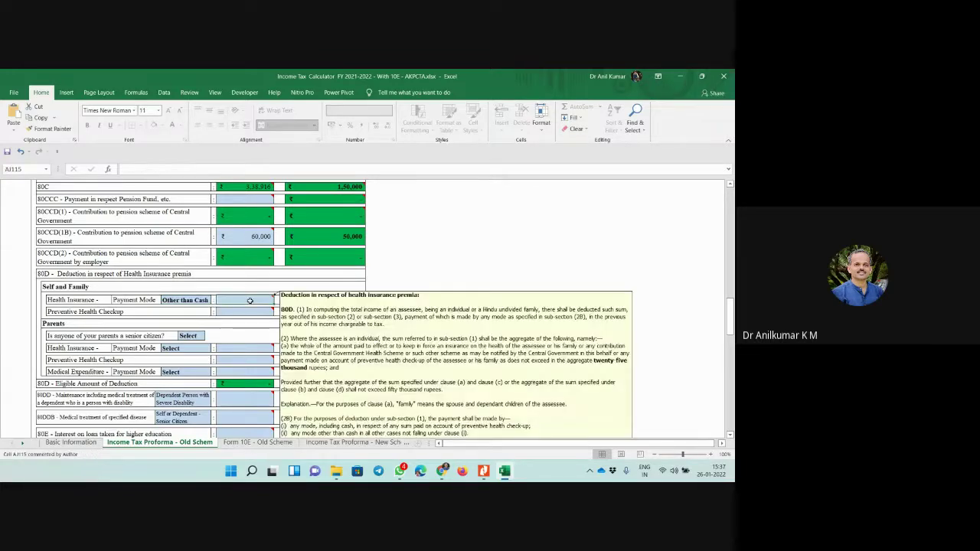
pyautogui.write('12000')
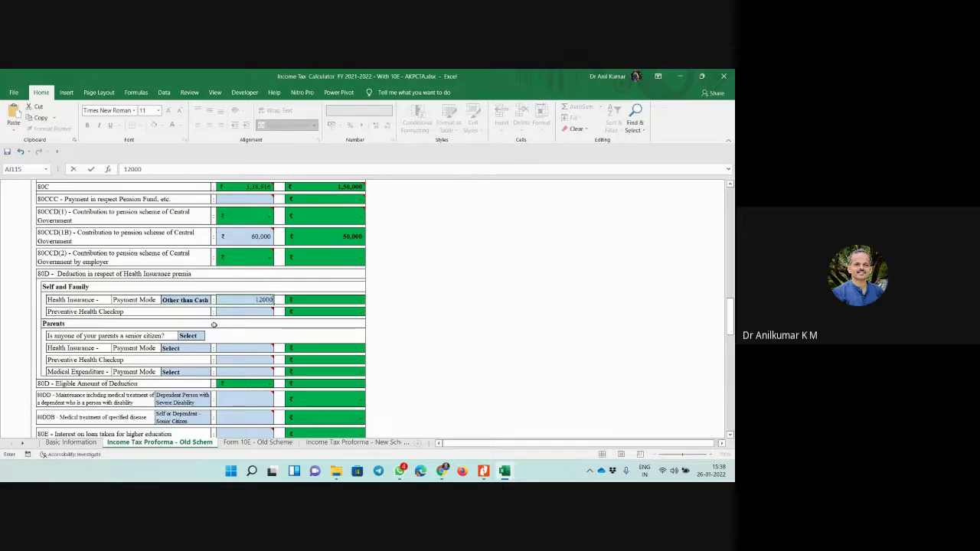
pyautogui.press('Return')
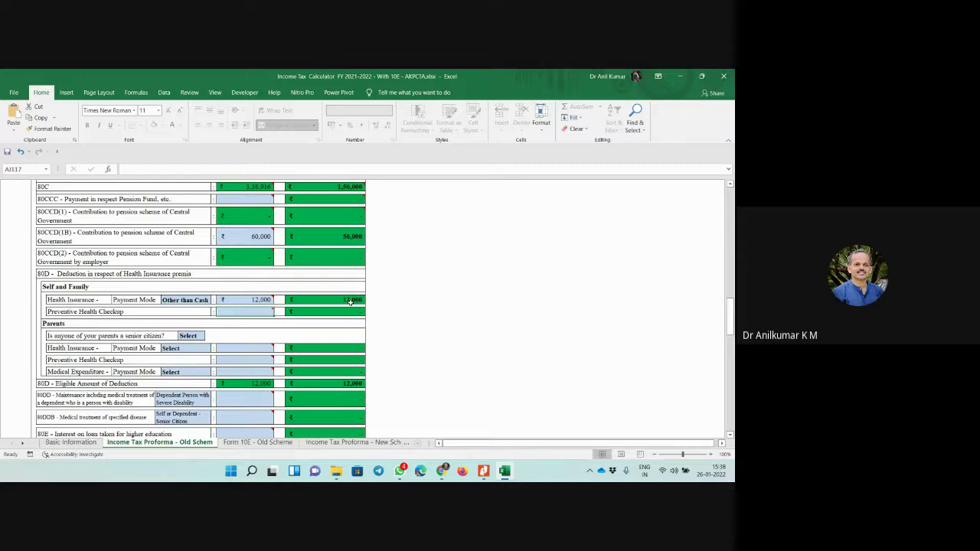
# Step: Try Cash as the Self and Family health insurance payment mode and set it back to Other than Cash
pyautogui.click(203, 300)
pyautogui.click(215, 301)
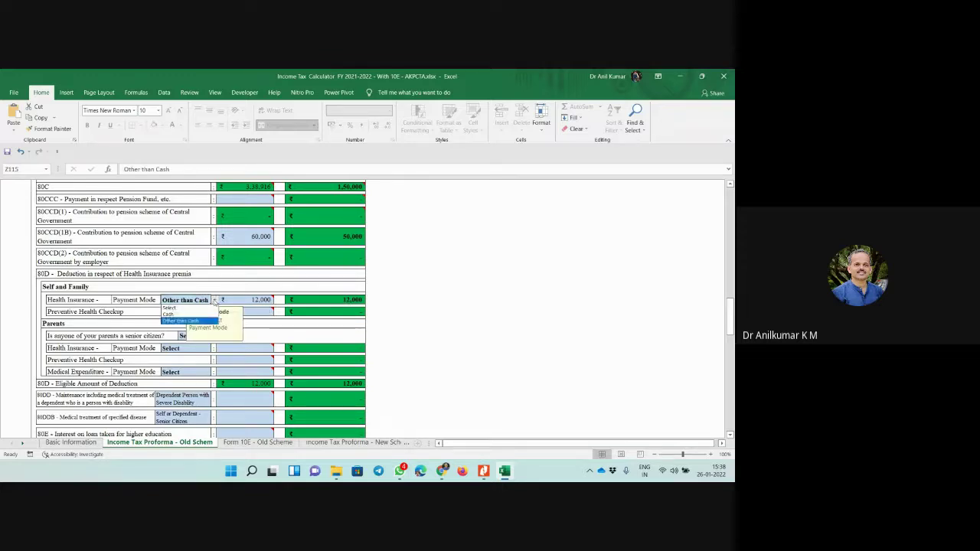
pyautogui.click(168, 314)
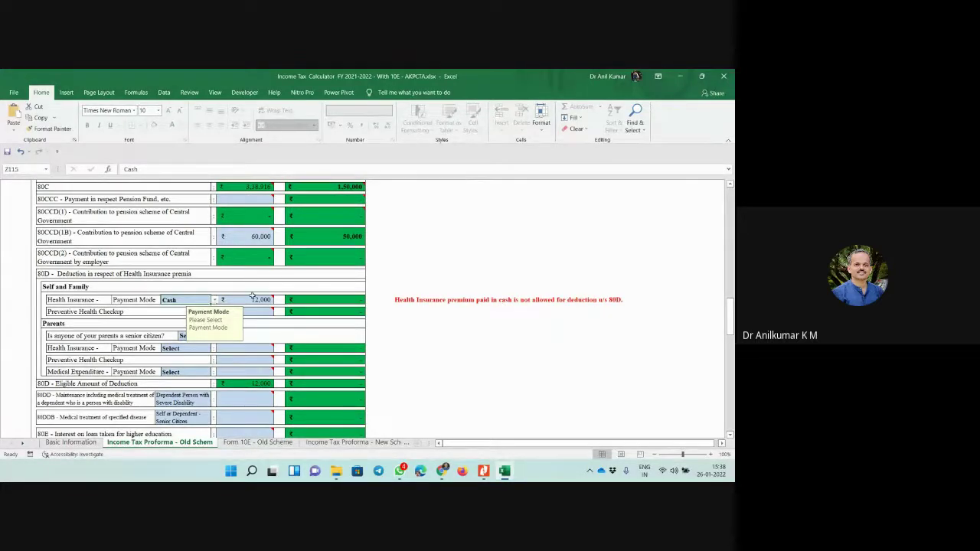
pyautogui.click(215, 300)
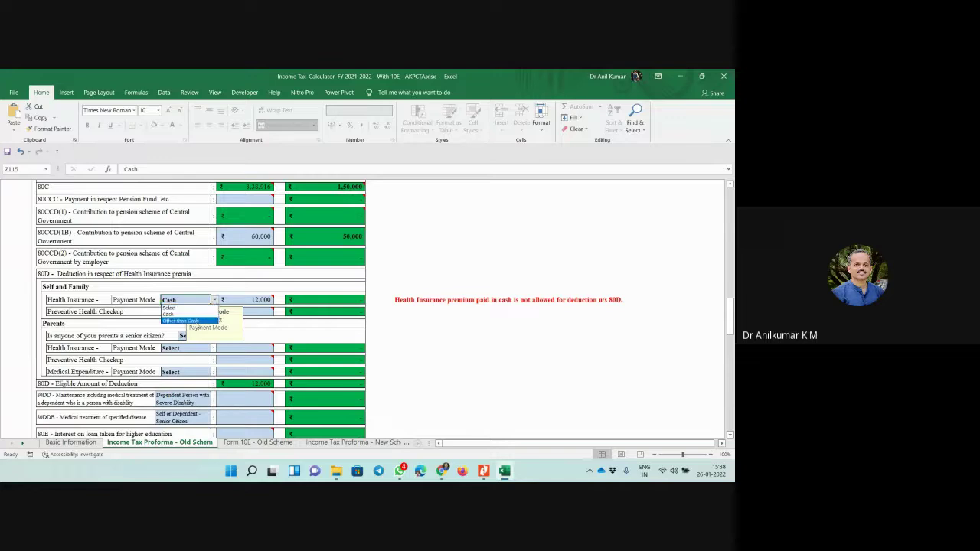
pyautogui.click(190, 321)
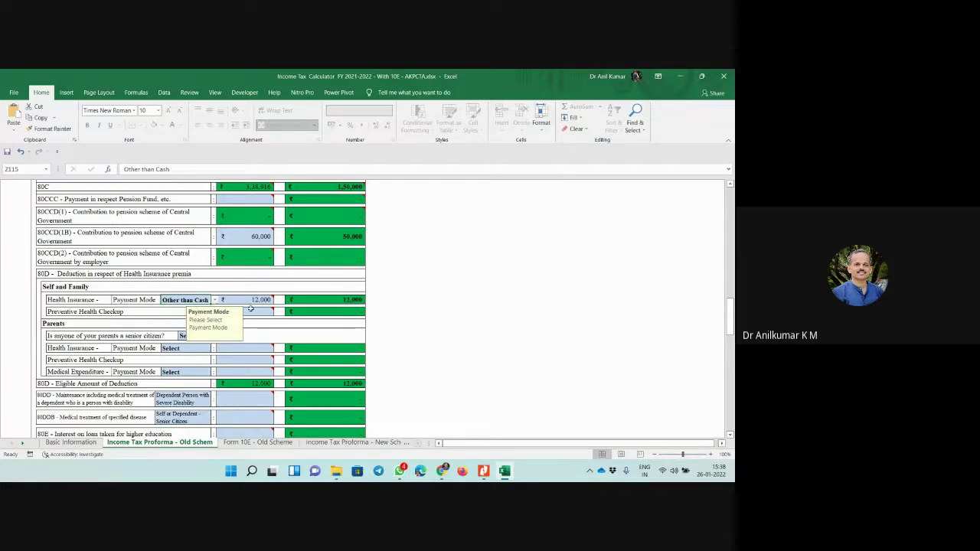
pyautogui.moveTo(264, 300)
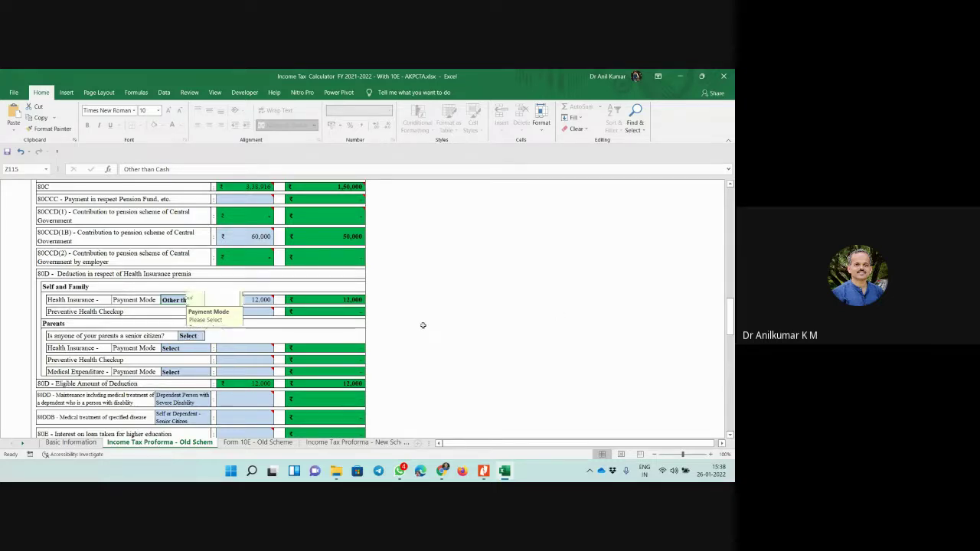
# Step: Answer Yes to whether any of the parents is a senior citizen in the 80D section
pyautogui.scroll(-1, 423, 326)
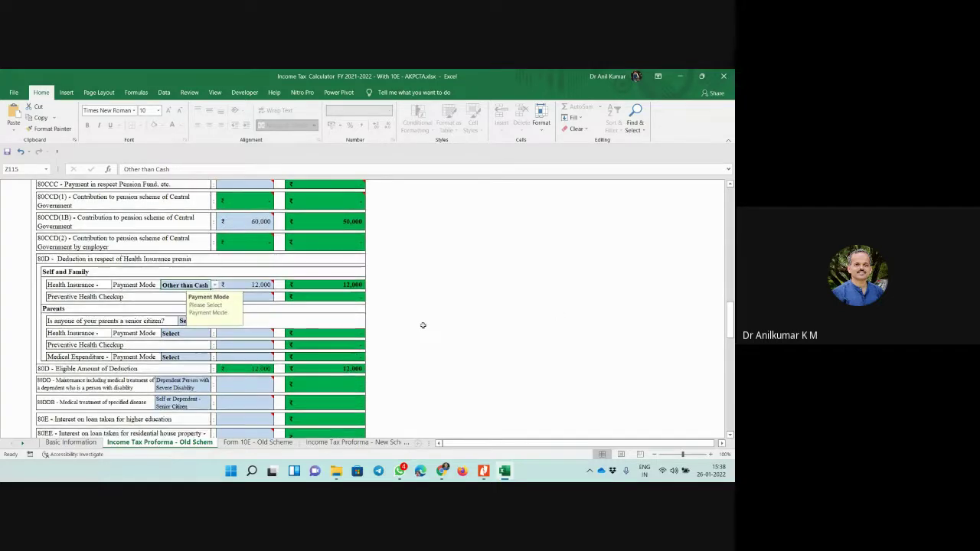
pyautogui.click(184, 321)
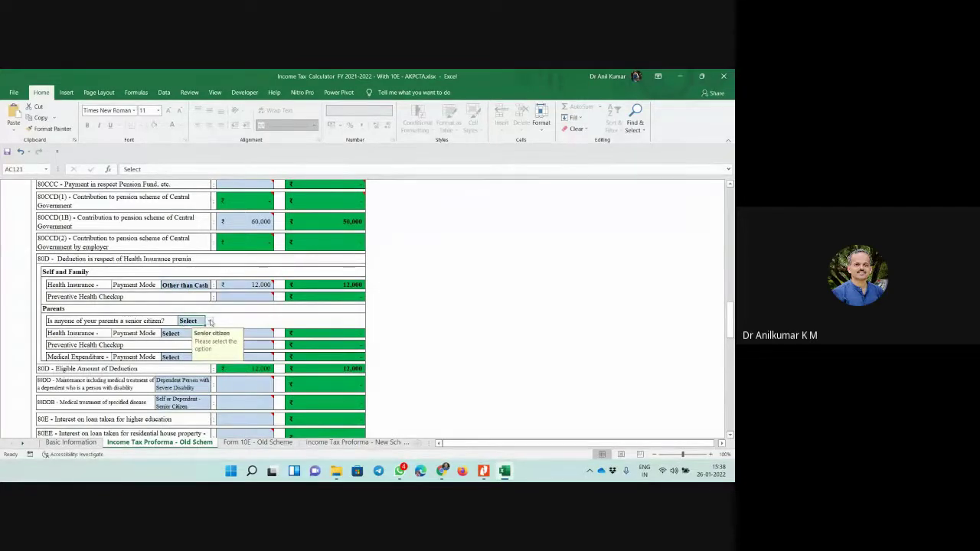
pyautogui.click(210, 321)
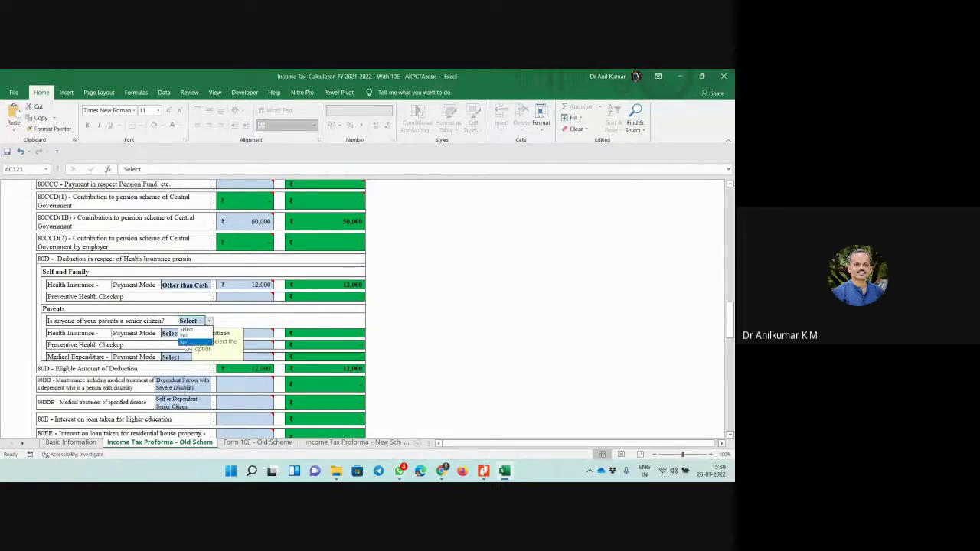
pyautogui.press('Escape')
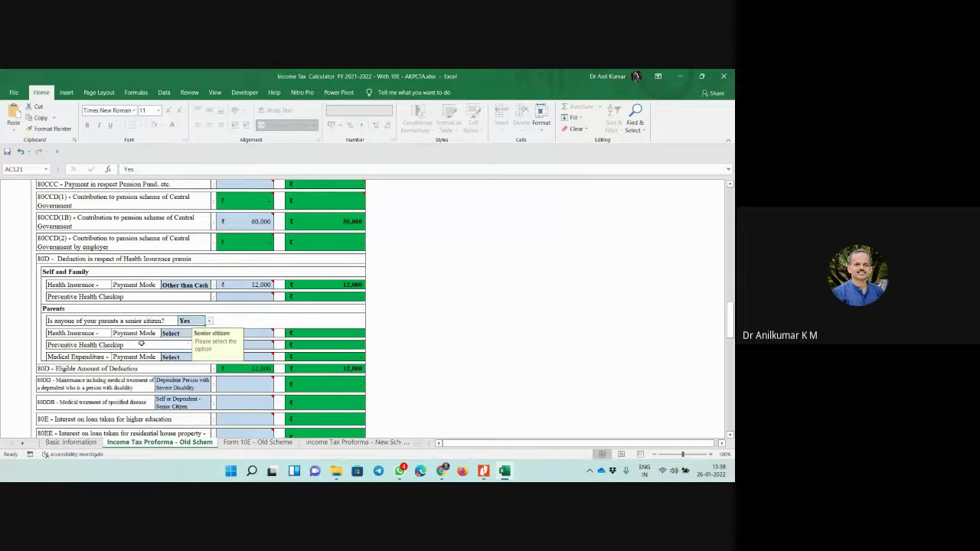
# Step: Set the parents' health insurance payment mode to Other than Cash and enter 23000 as their premium
pyautogui.click(182, 333)
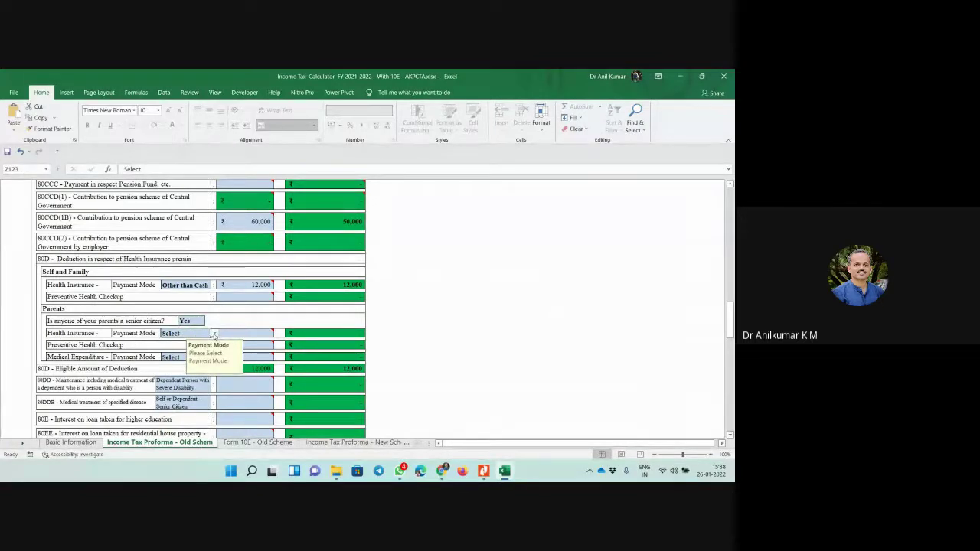
pyautogui.click(214, 334)
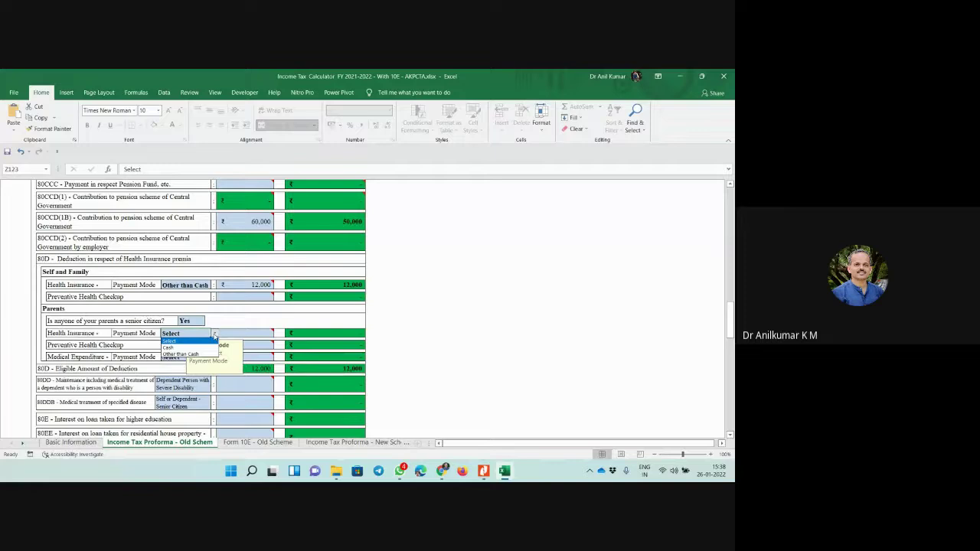
pyautogui.click(181, 355)
pyautogui.click(254, 334)
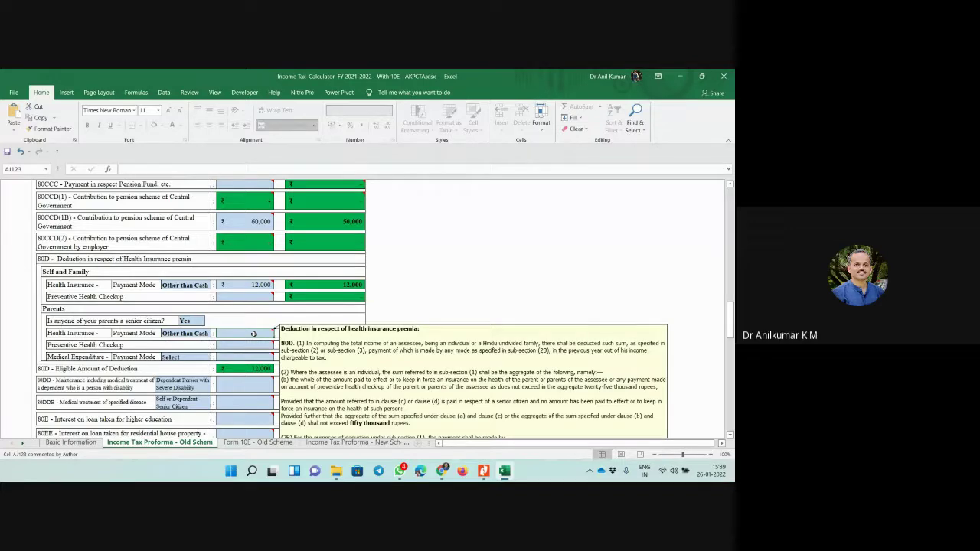
pyautogui.write('23000')
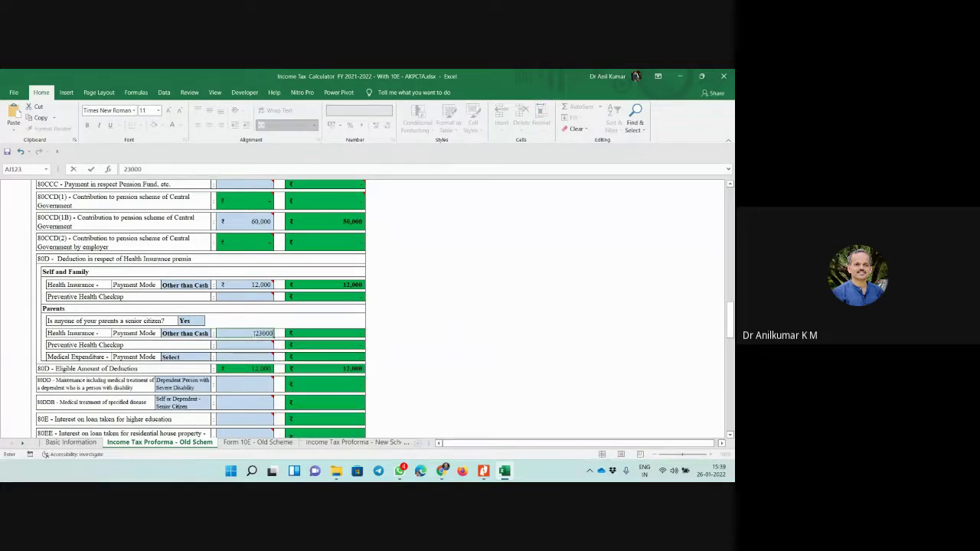
pyautogui.press('Return')
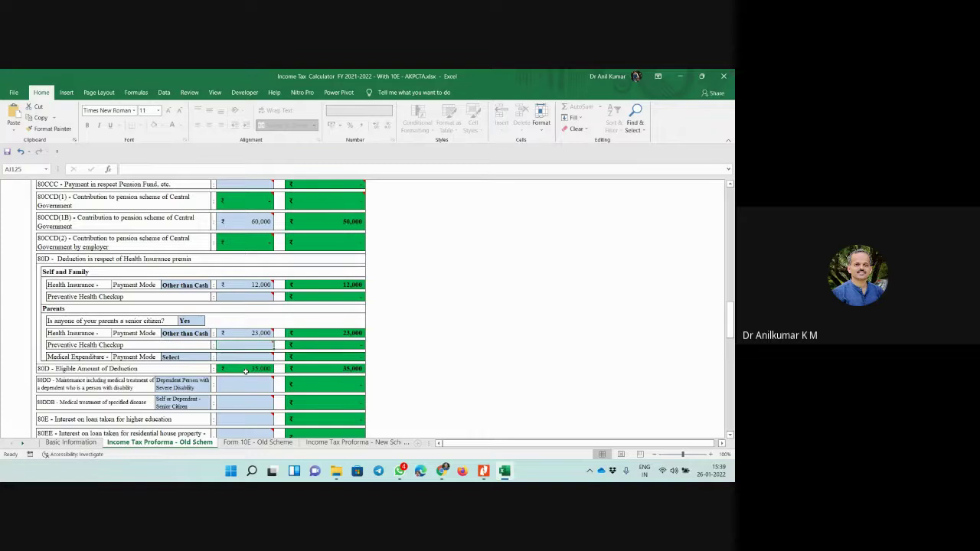
# Step: Enter 30000 as the 80E interest on loan taken for higher education
pyautogui.scroll(-1, 245, 367)
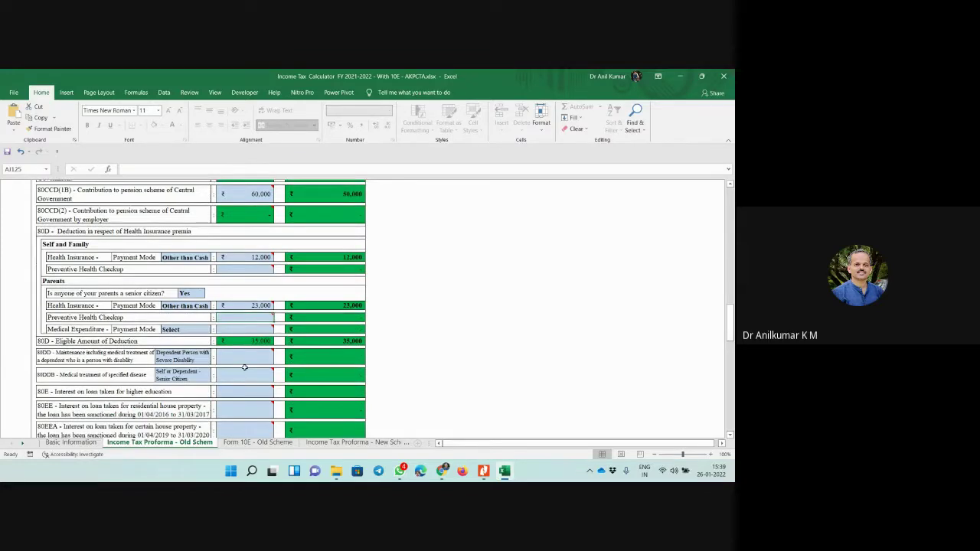
pyautogui.moveTo(244, 368)
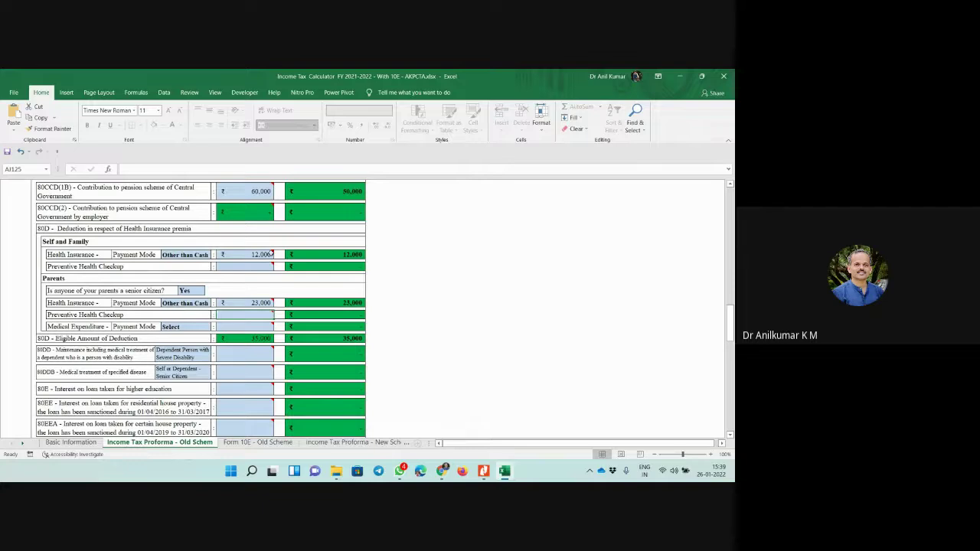
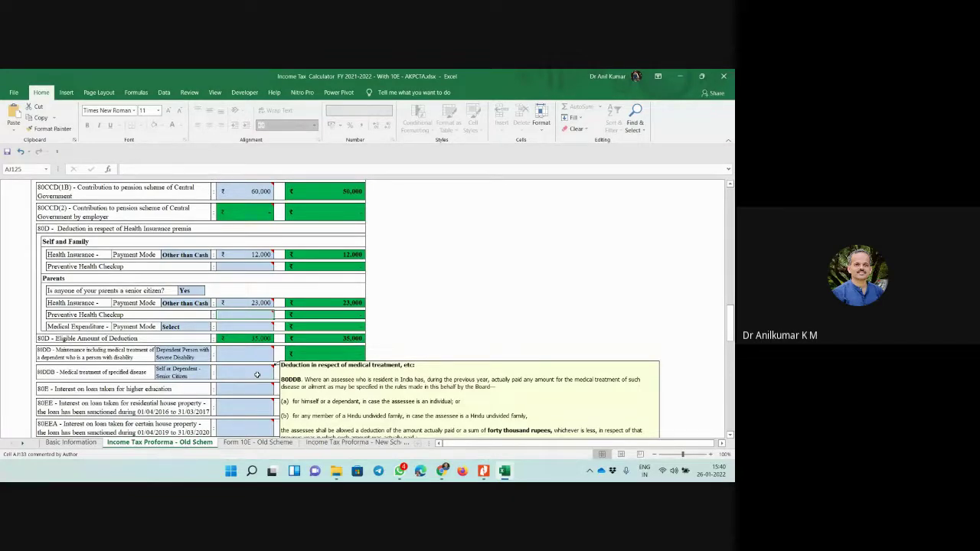
pyautogui.scroll(-1, 242, 392)
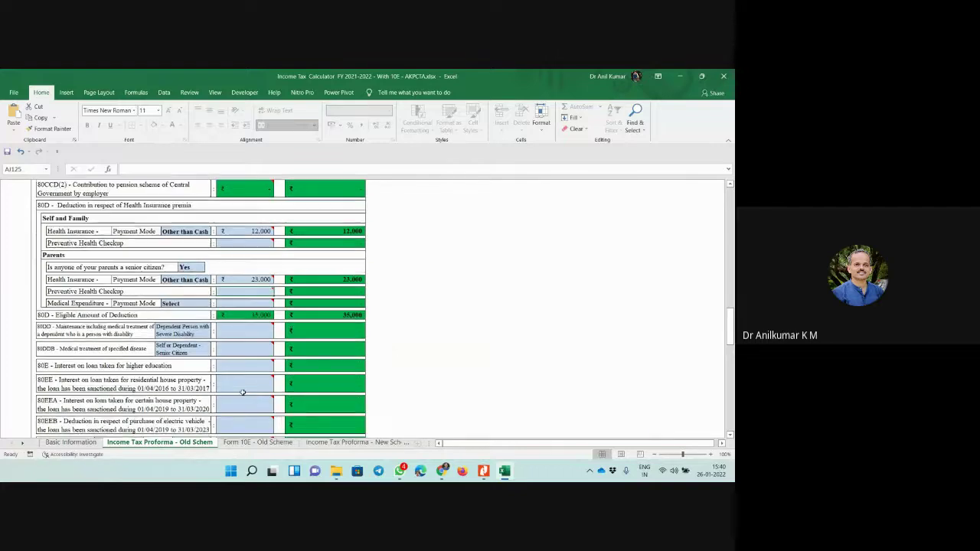
pyautogui.scroll(-1, 242, 393)
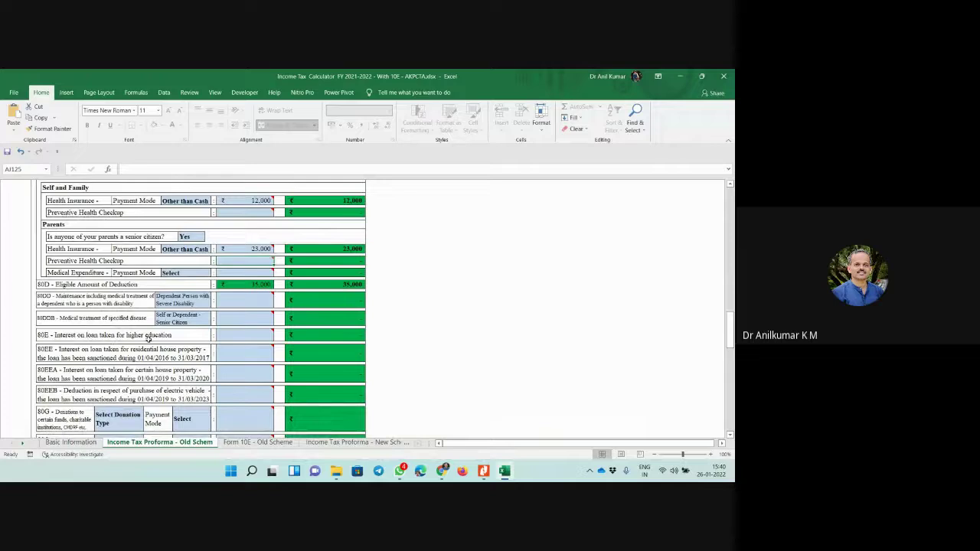
pyautogui.click(238, 338)
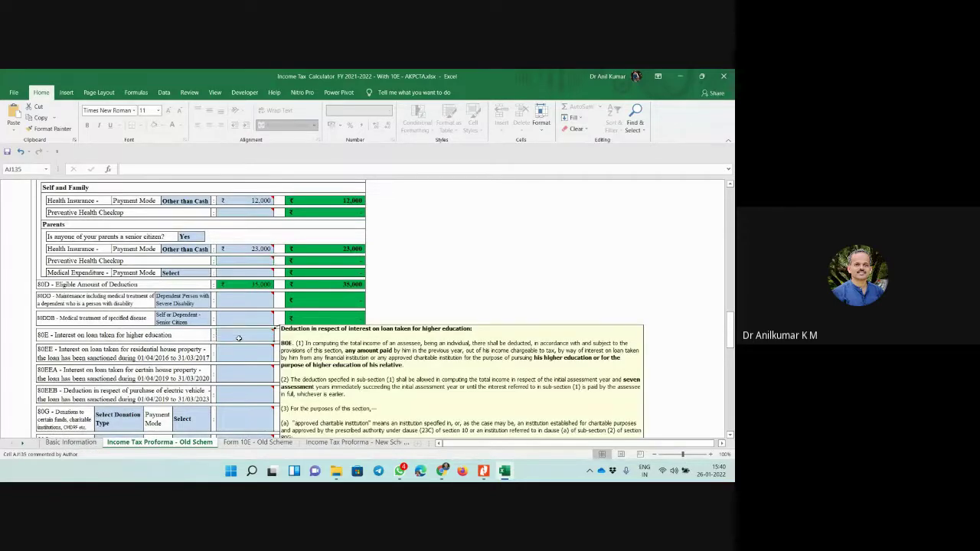
pyautogui.write('30000')
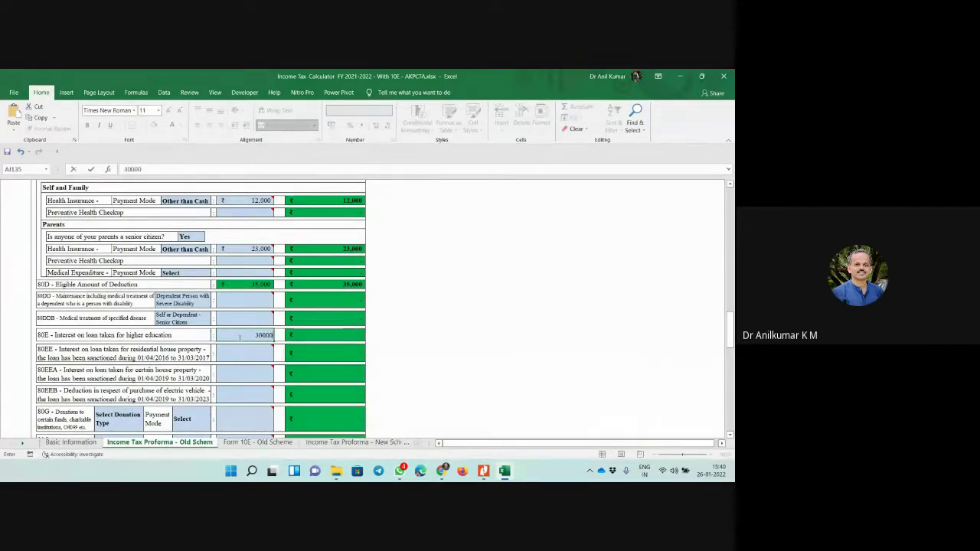
pyautogui.press('Return')
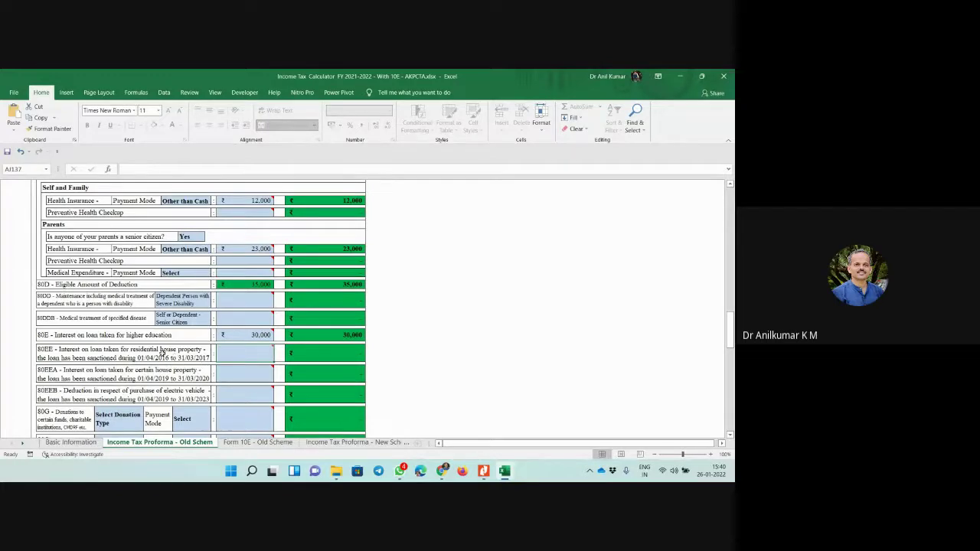
# Step: Set the interest payable on borrowed capital u/s 24(b) in the self-occupied House Property section to 200000
pyautogui.moveTo(270, 346)
pyautogui.scroll(4, 416, 321)
pyautogui.scroll(7, 416, 320)
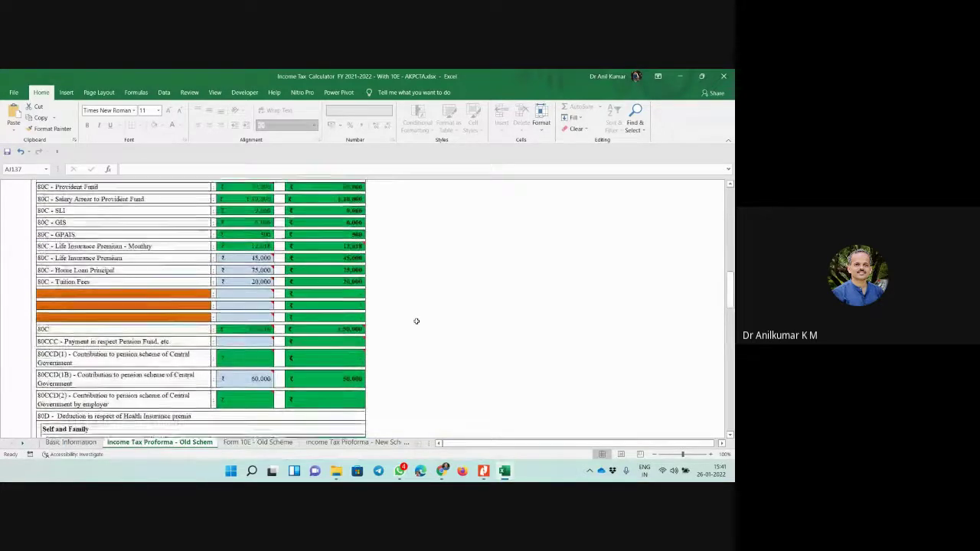
pyautogui.scroll(8, 417, 321)
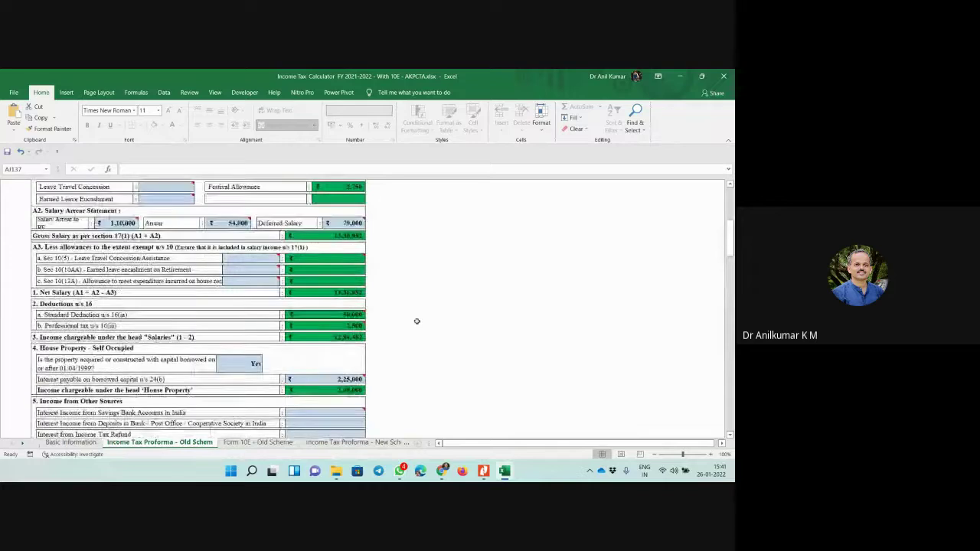
pyautogui.scroll(2, 416, 321)
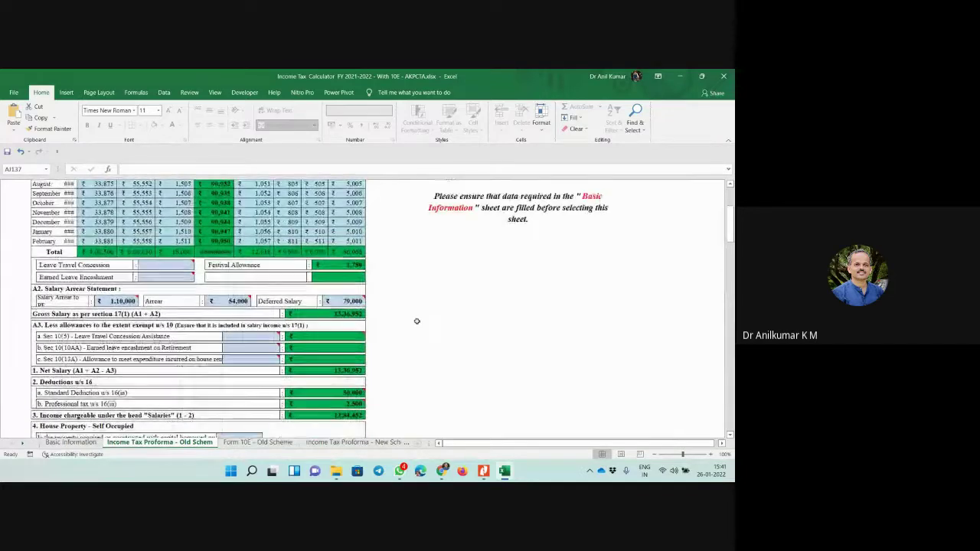
pyautogui.scroll(-3, 417, 321)
pyautogui.scroll(-1, 416, 321)
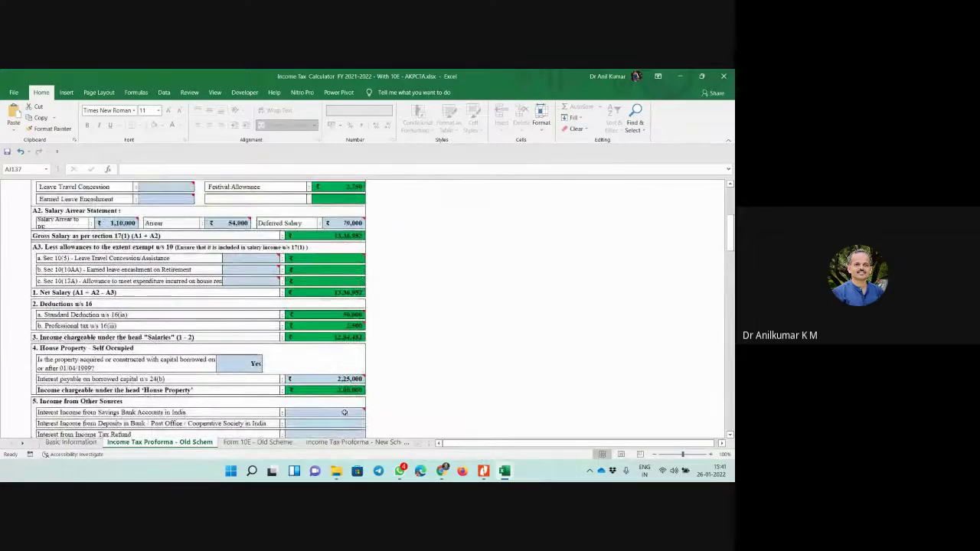
pyautogui.click(341, 381)
pyautogui.write('2,')
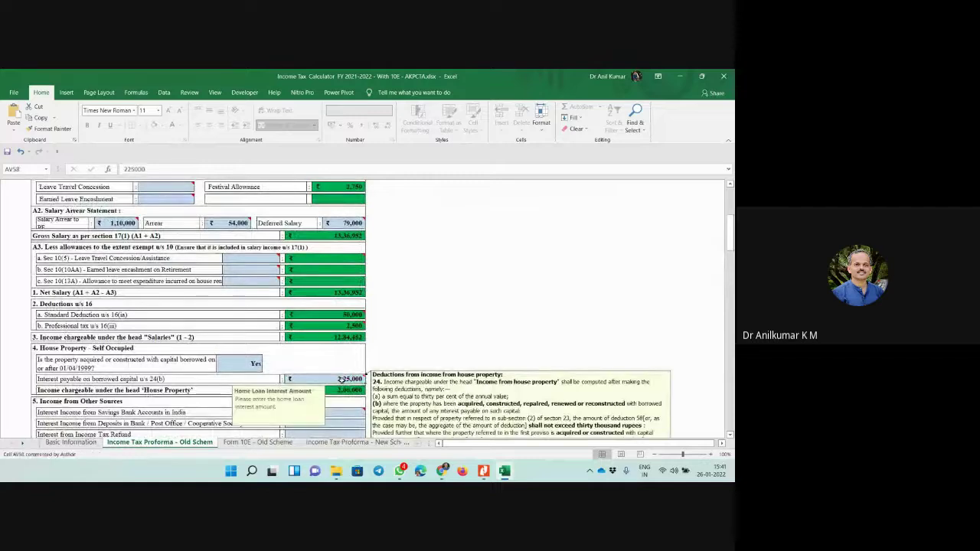
pyautogui.write('00,000')
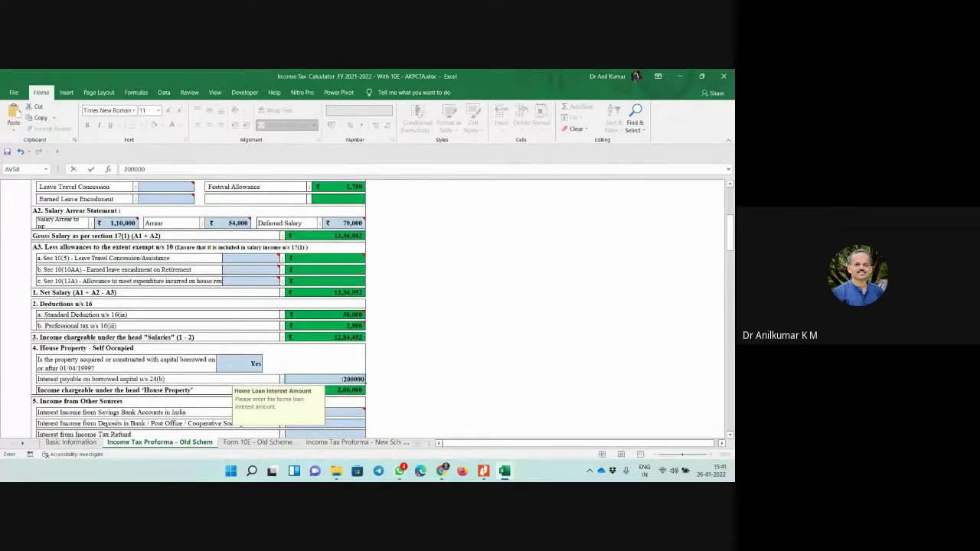
pyautogui.press('Return')
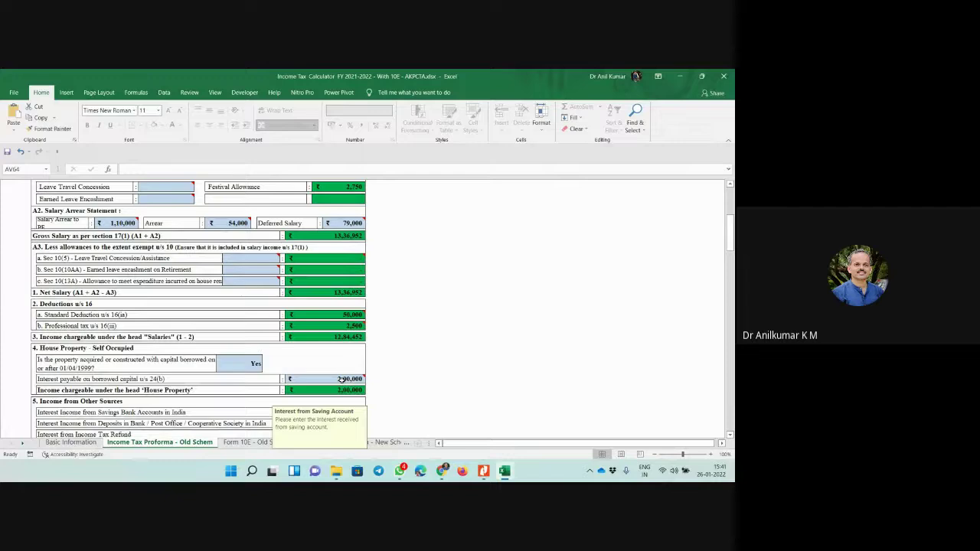
# Step: Enter 25000 as the 80EE interest on loan taken for residential house property
pyautogui.scroll(-7, 430, 368)
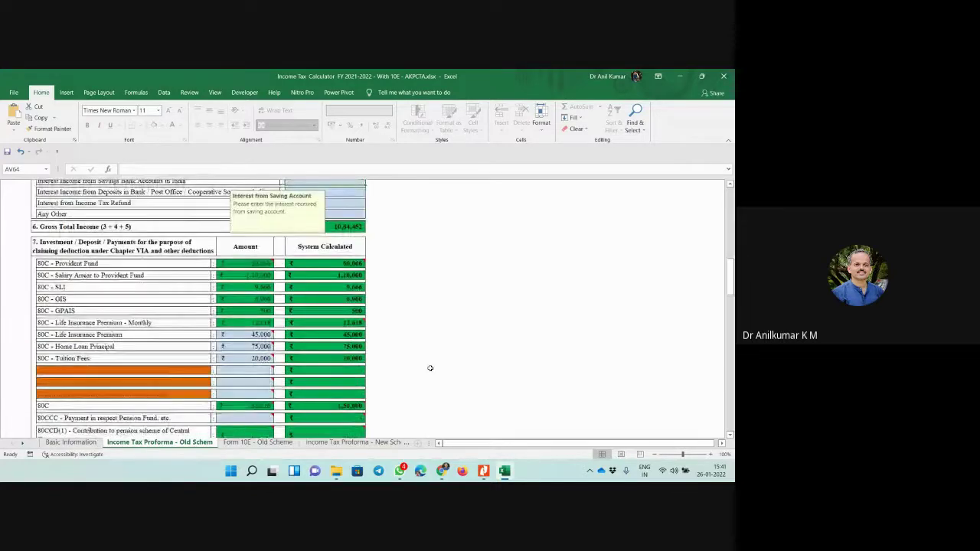
pyautogui.scroll(-10, 430, 368)
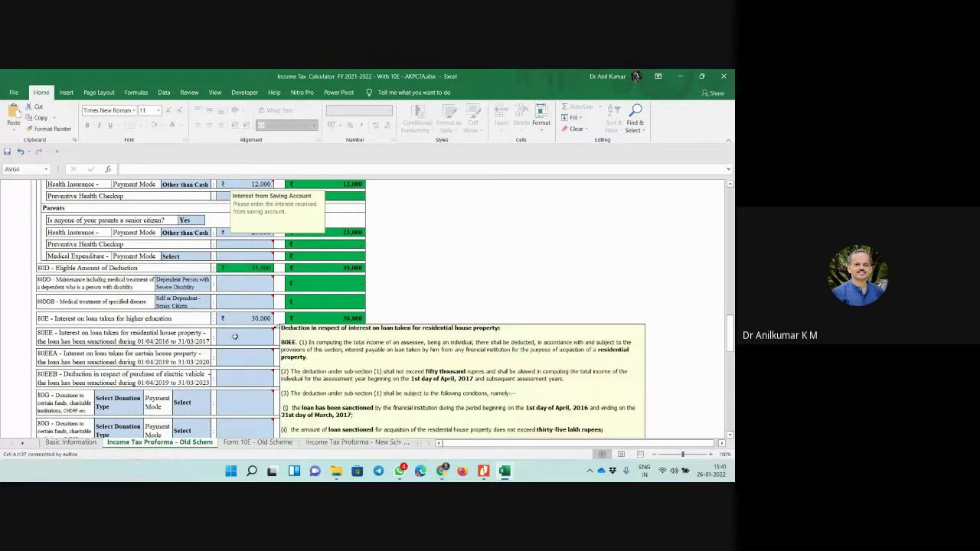
pyautogui.click(310, 360)
pyautogui.write('25000')
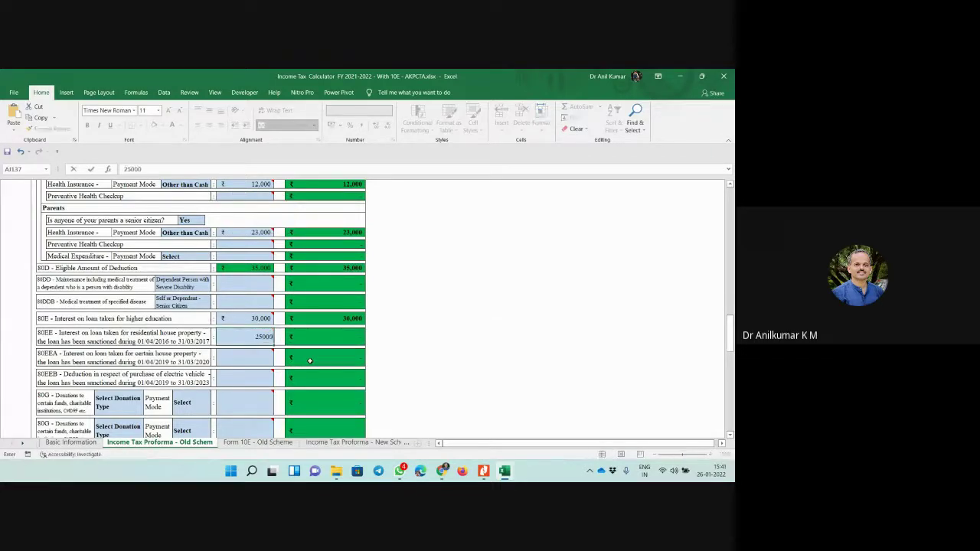
pyautogui.press('Return')
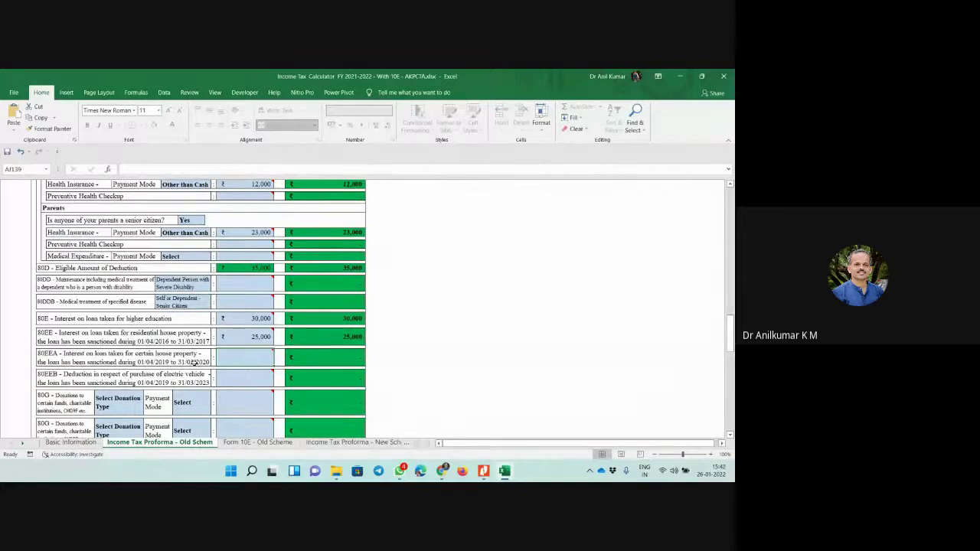
# Step: Enter 75000 as the 80EEA interest on loan taken for certain house property
pyautogui.moveTo(254, 362)
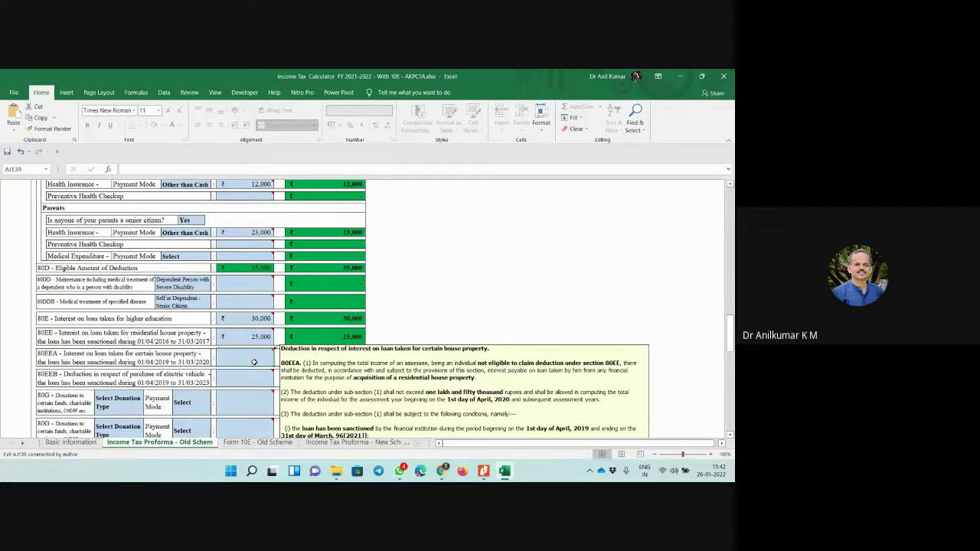
pyautogui.write('75000')
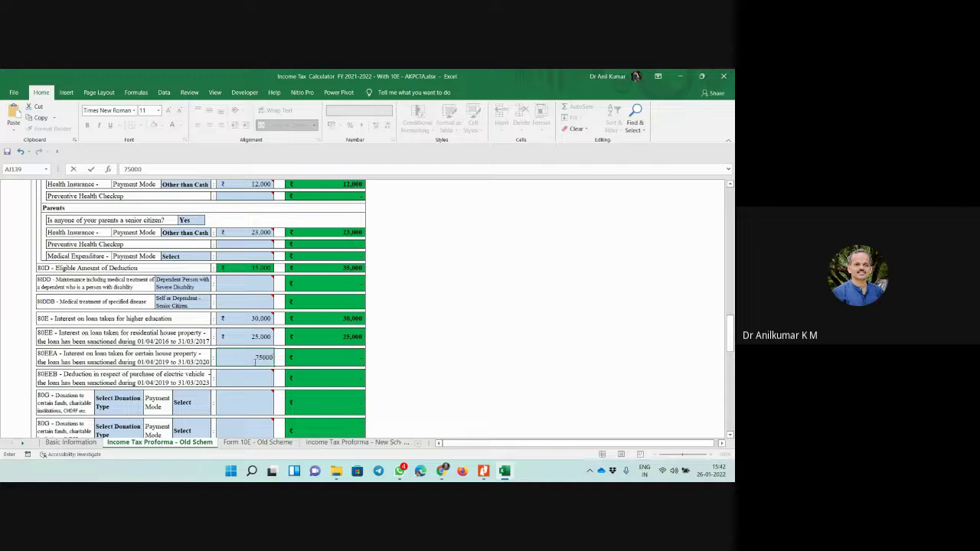
pyautogui.press('Return')
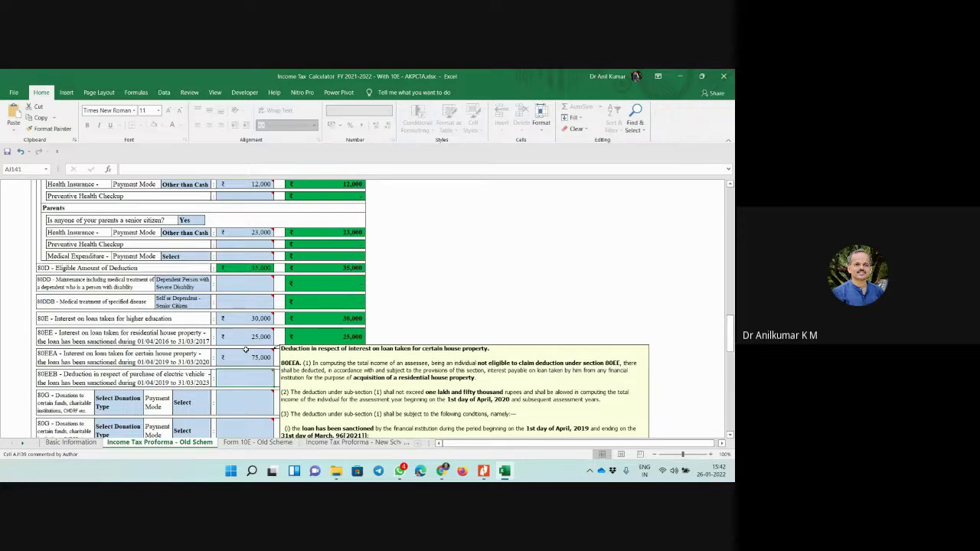
# Step: Clear the 80EE residential house property loan interest amount
pyautogui.click(247, 339)
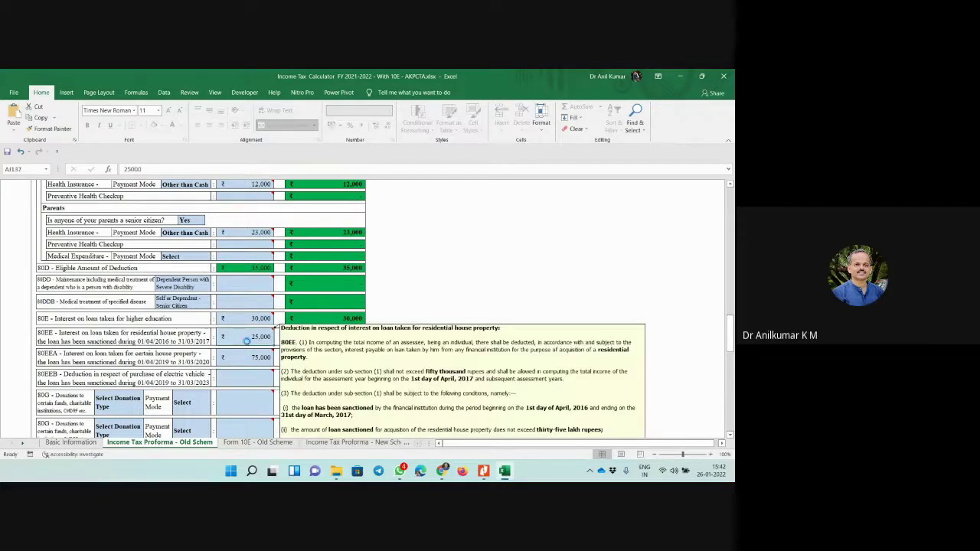
pyautogui.press('Delete')
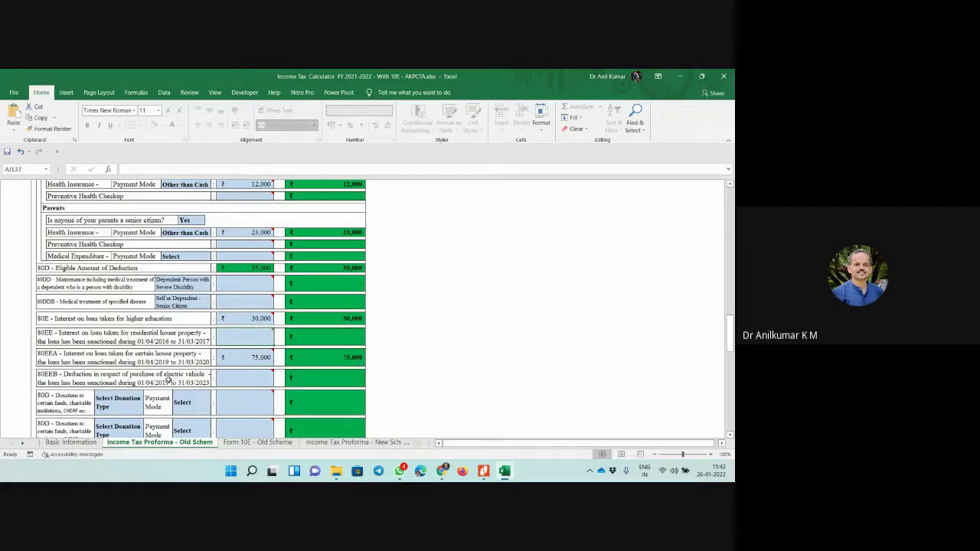
# Step: Set the donation type of the first 80G donations row to 100% deduction without limit
pyautogui.moveTo(234, 378)
pyautogui.scroll(2, 518, 367)
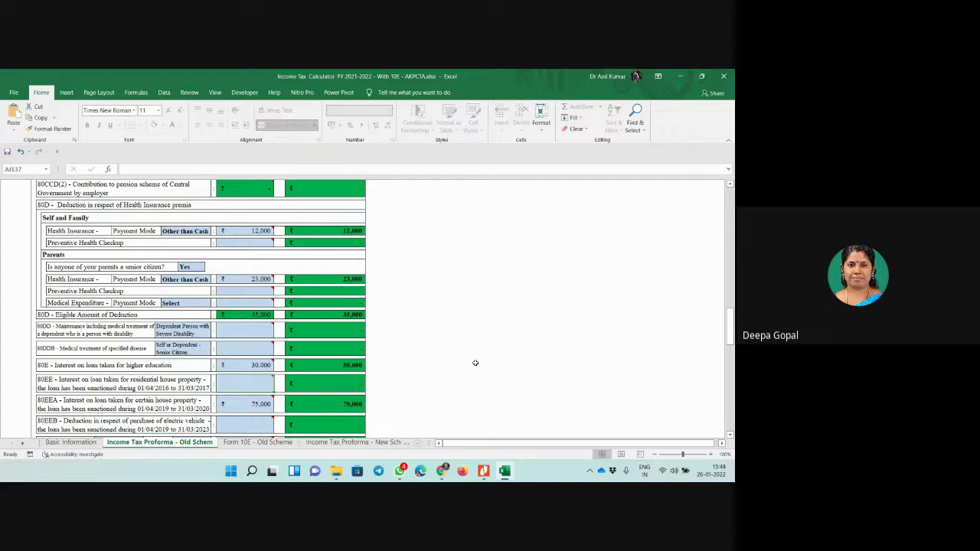
pyautogui.scroll(-2, 475, 363)
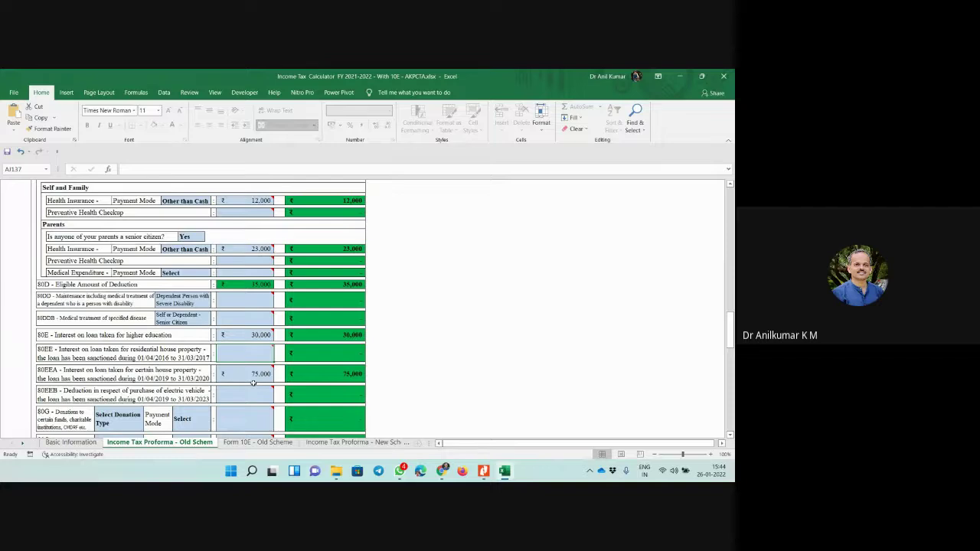
pyautogui.scroll(-1, 252, 382)
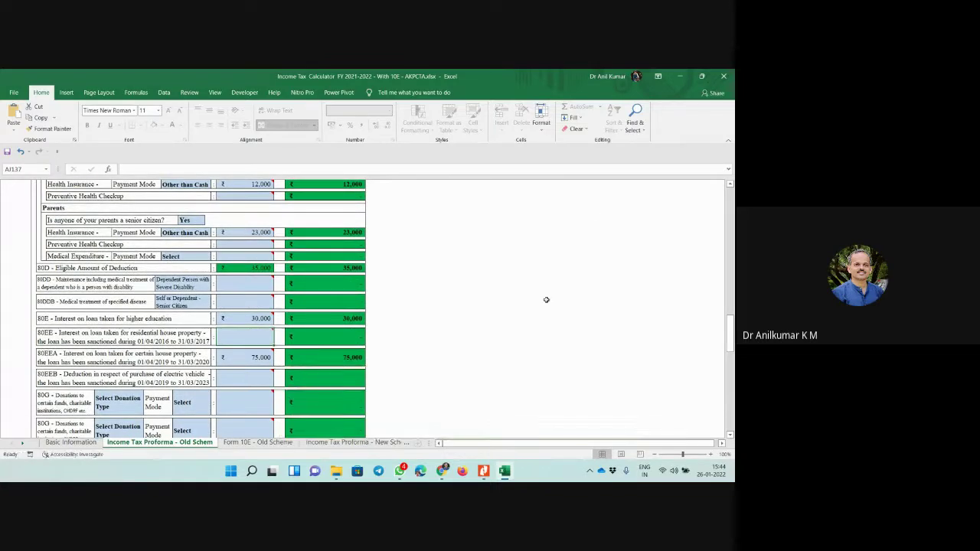
pyautogui.scroll(-2, 529, 303)
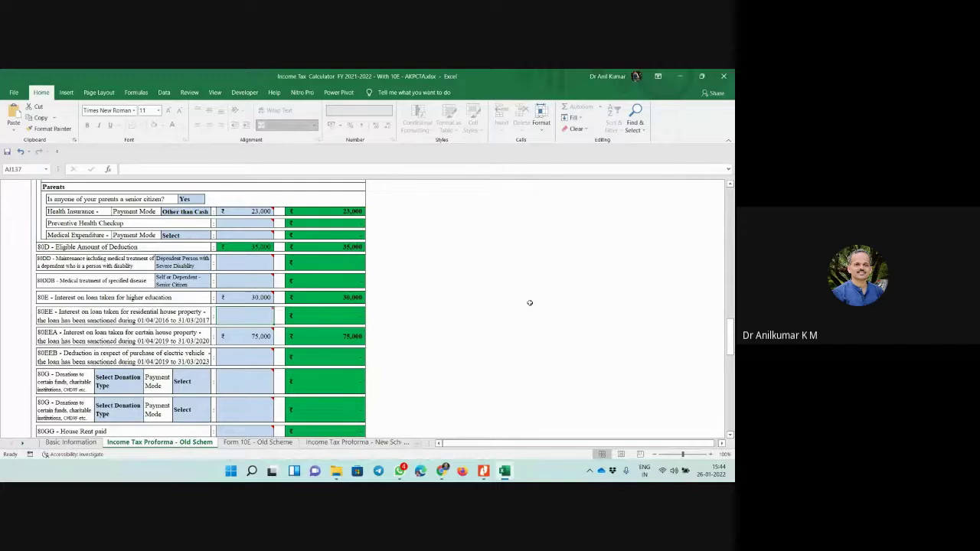
pyautogui.scroll(-1, 531, 300)
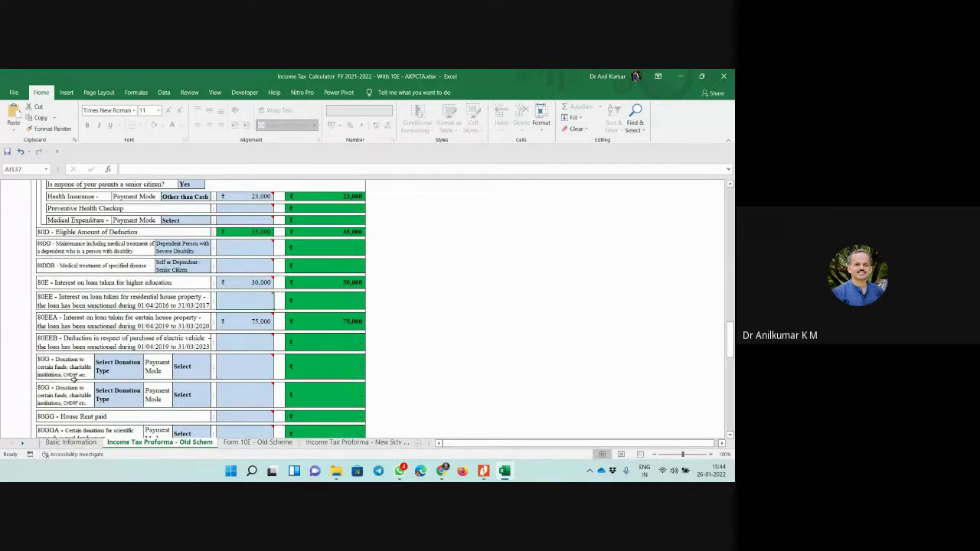
pyautogui.click(118, 370)
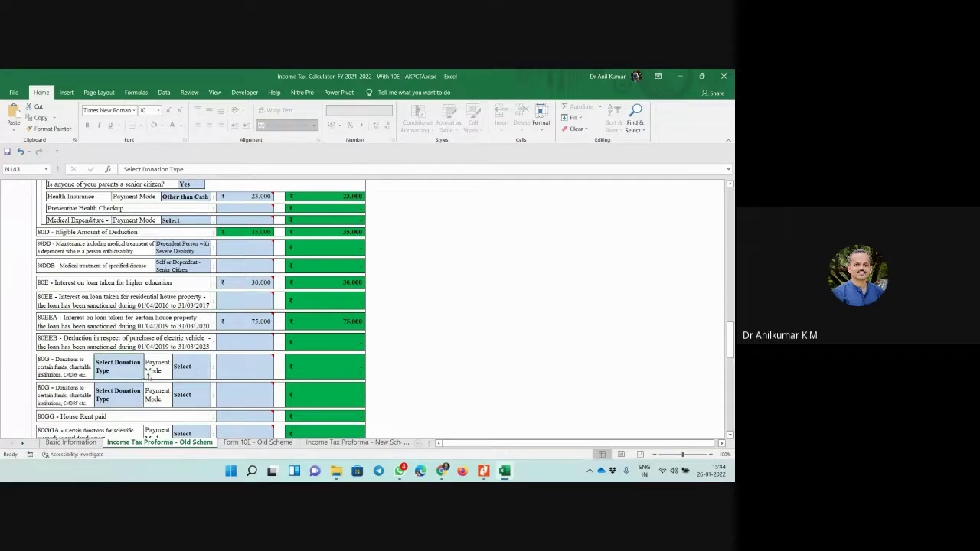
pyautogui.click(148, 374)
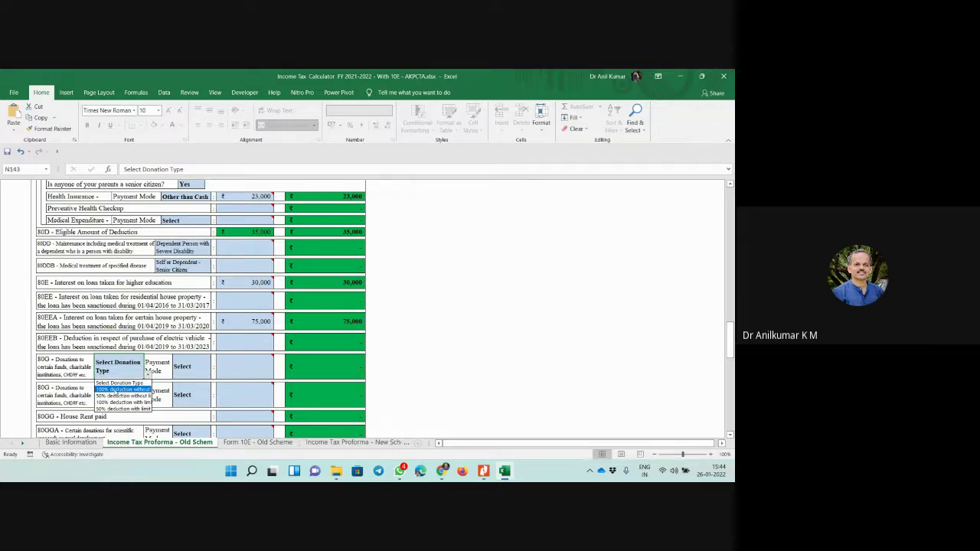
pyautogui.click(115, 390)
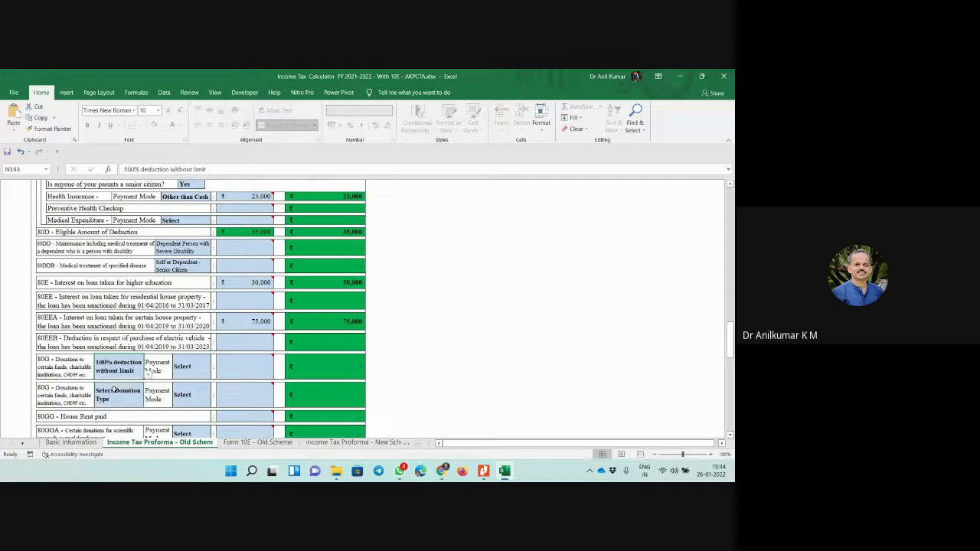
# Step: Set the first 80G donation's payment mode to Other than Cash and enter 17000 as its amount
pyautogui.click(197, 368)
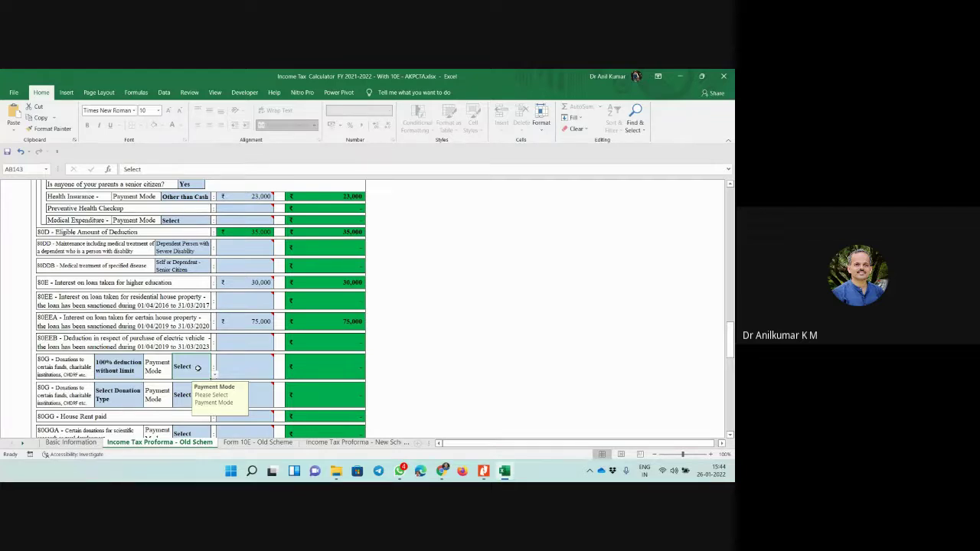
pyautogui.click(215, 375)
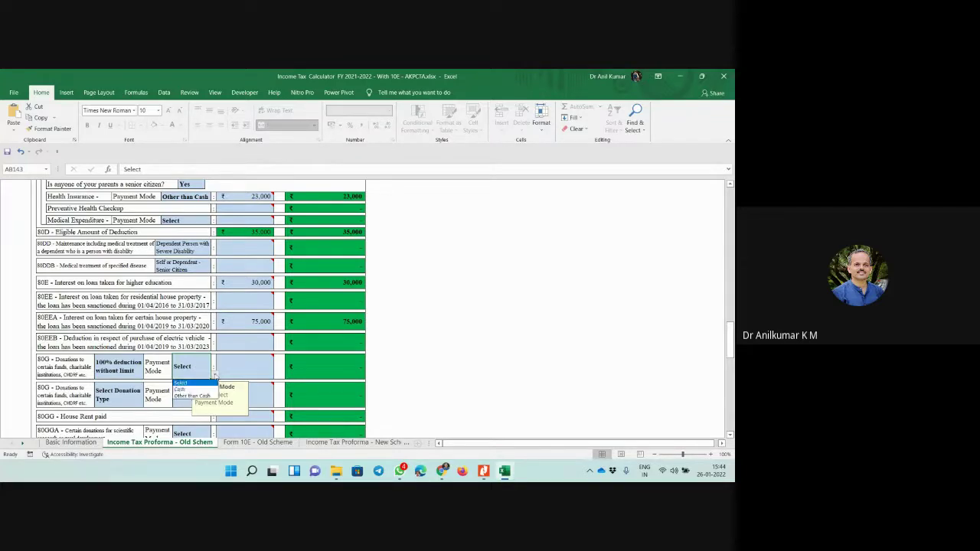
pyautogui.click(203, 400)
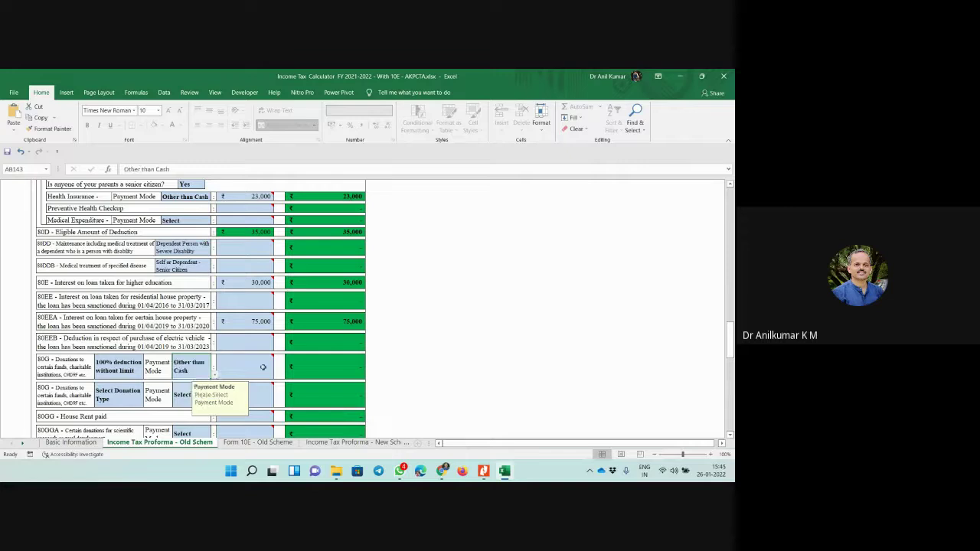
pyautogui.click(236, 365)
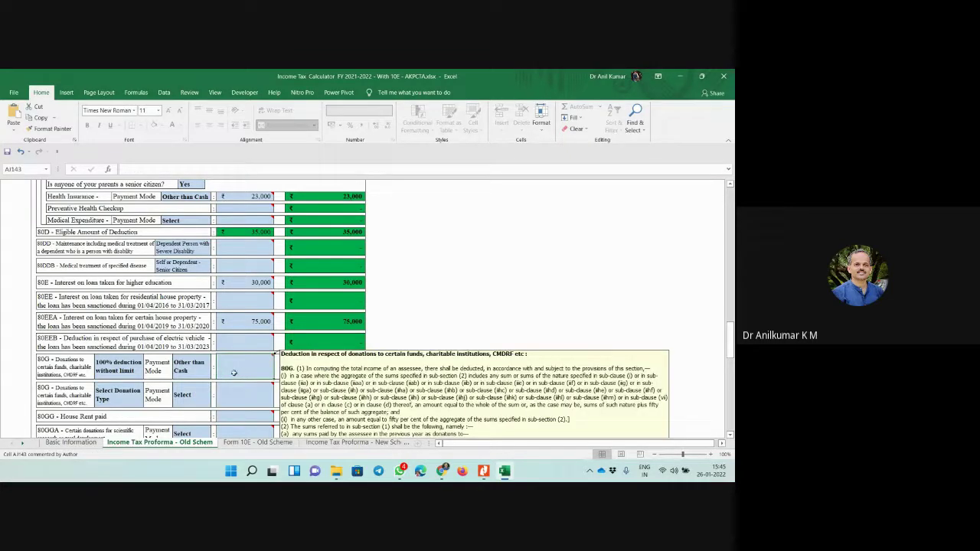
pyautogui.write('17000')
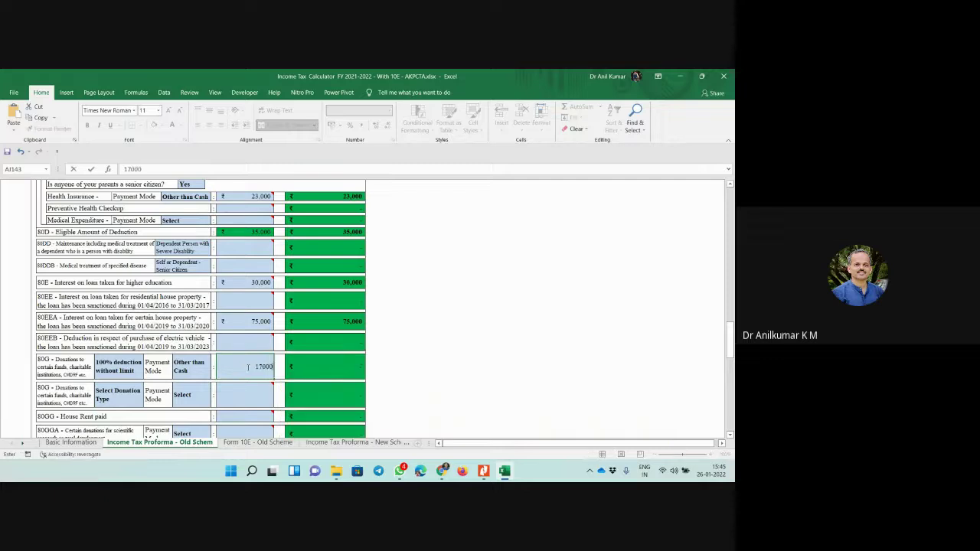
pyautogui.press('Return')
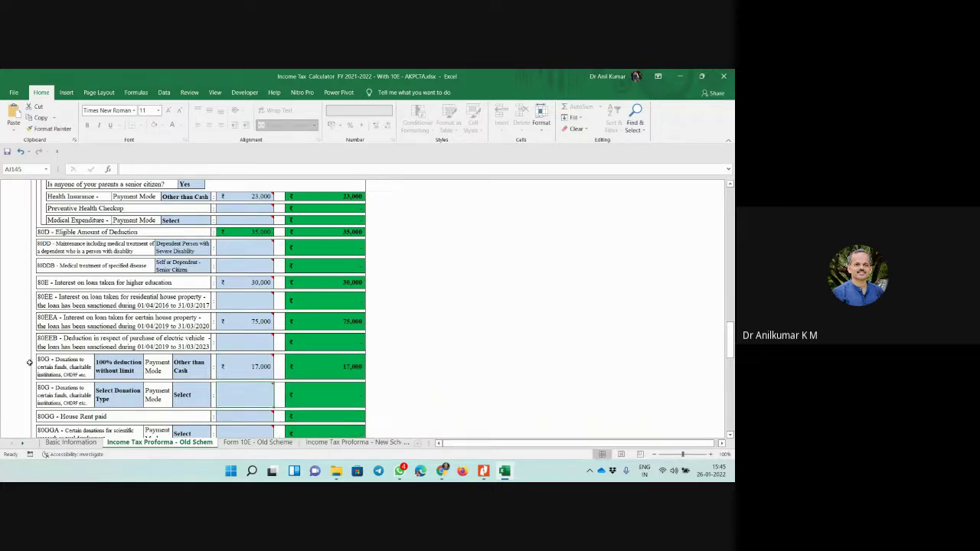
# Step: Try Cash as the first 80G donation's payment mode and set it back to Other than Cash
pyautogui.click(196, 370)
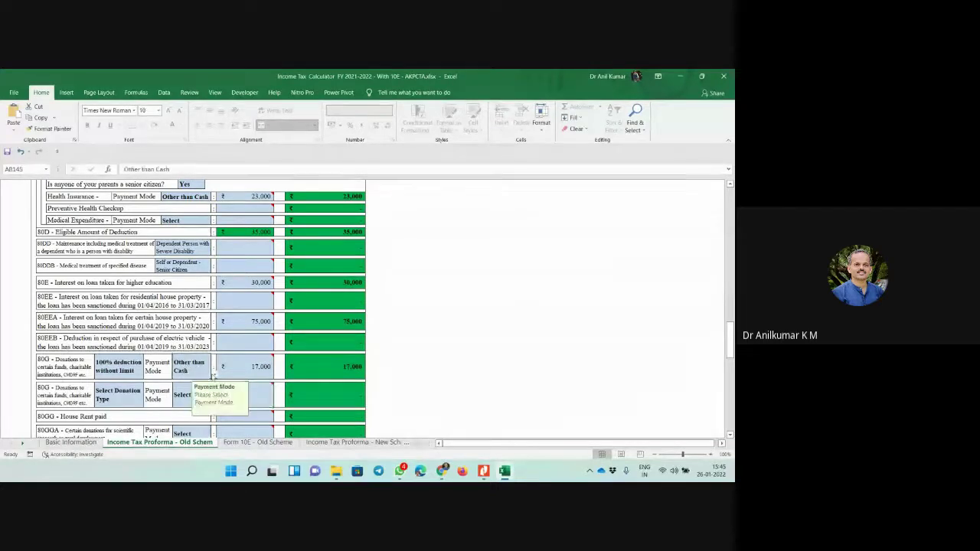
pyautogui.click(215, 376)
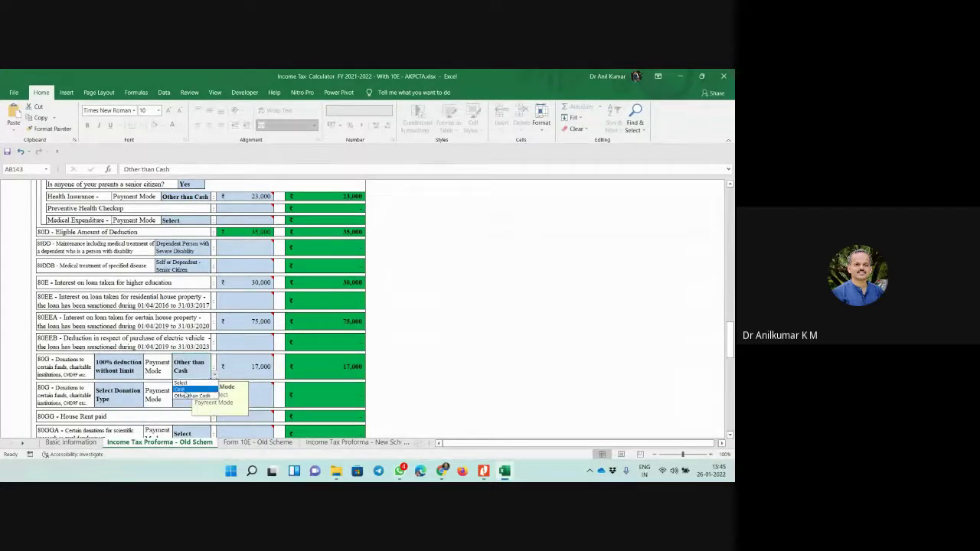
pyautogui.click(185, 391)
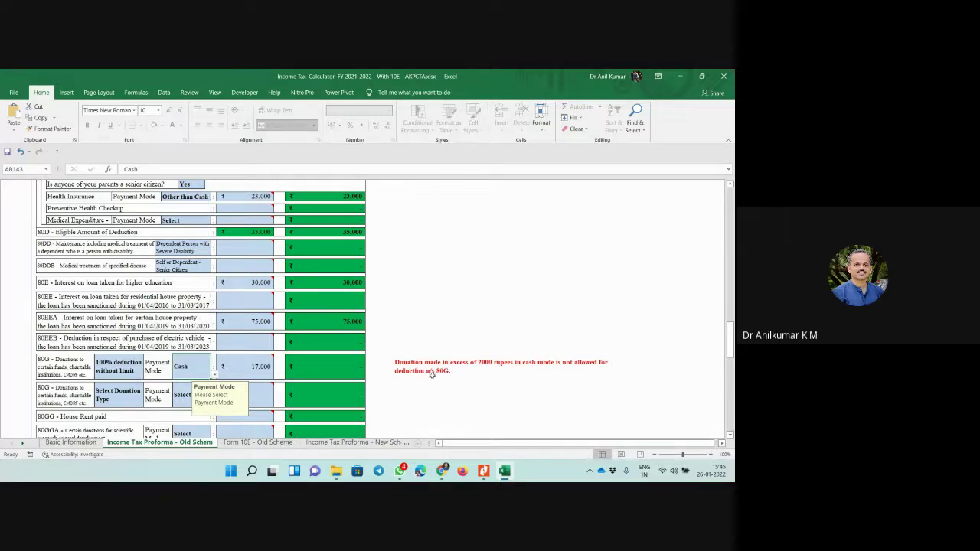
pyautogui.click(215, 373)
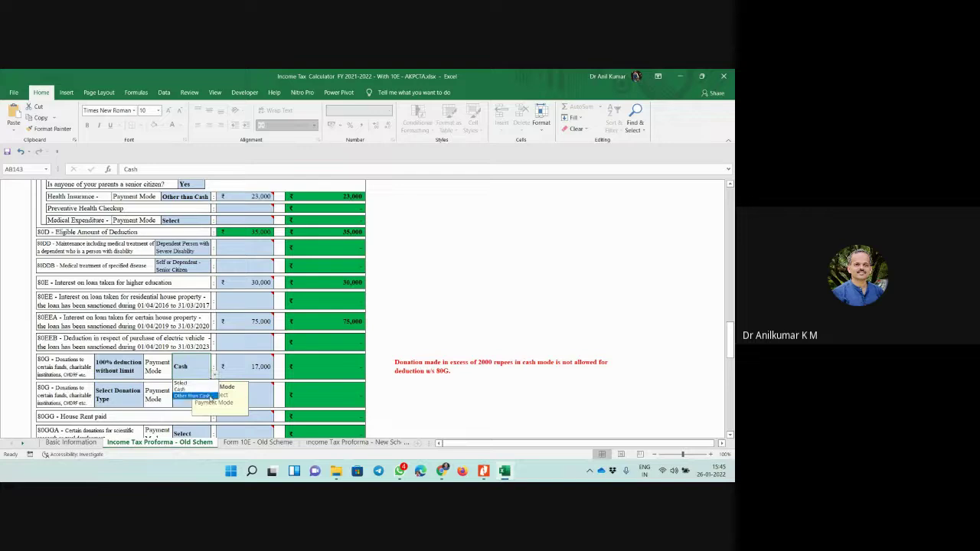
pyautogui.click(191, 396)
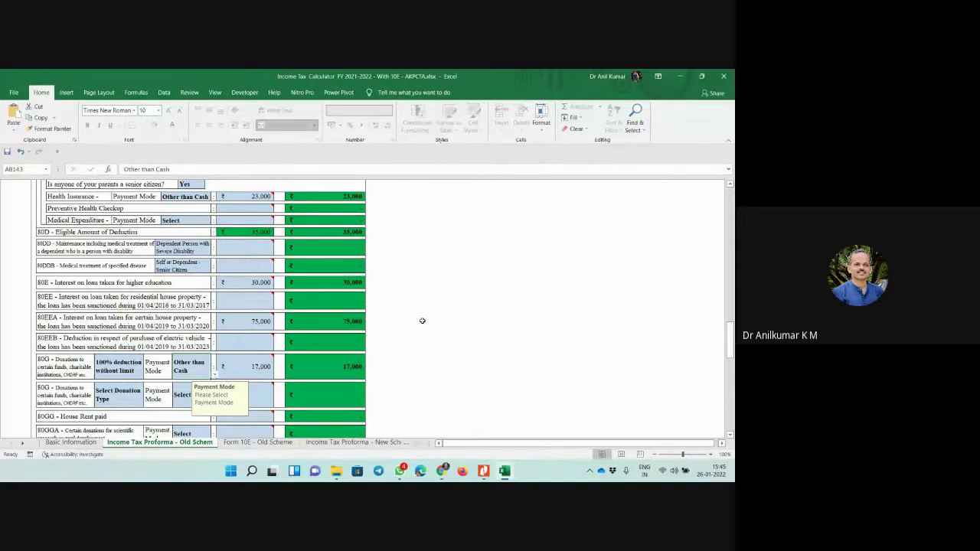
# Step: Review the remaining Chapter VIA deduction rows, the total income and the computation of tax payable down to the tax-deducted details
pyautogui.scroll(-1, 423, 322)
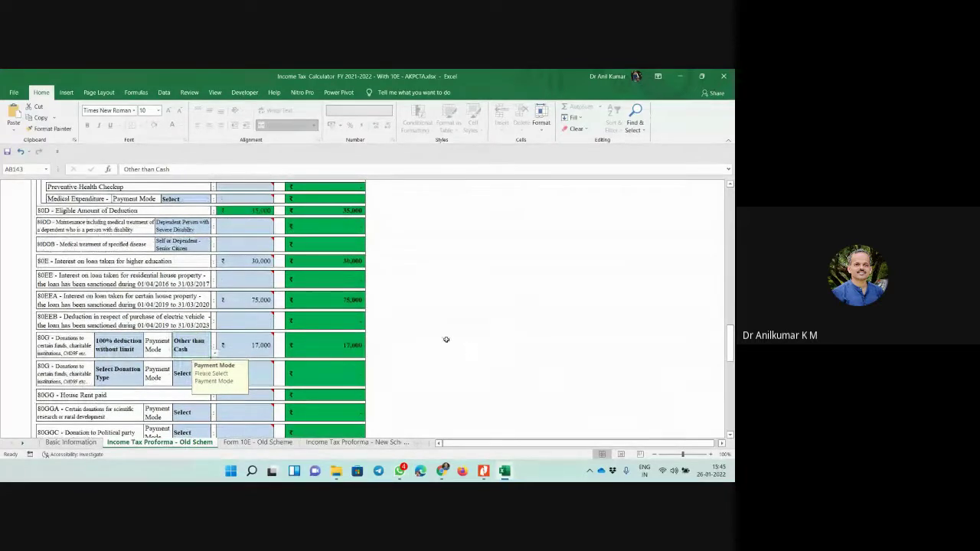
pyautogui.scroll(-2, 444, 317)
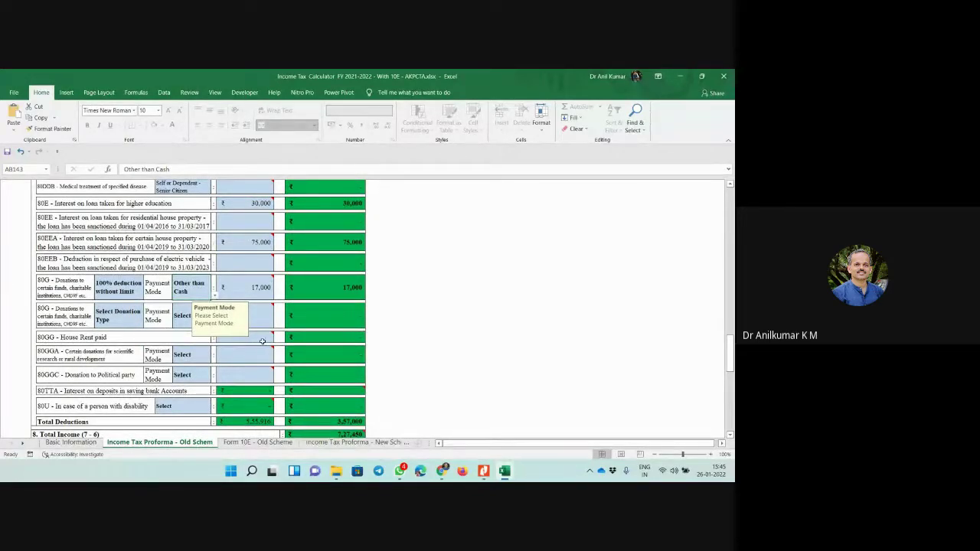
pyautogui.moveTo(259, 337)
pyautogui.scroll(-1, 197, 383)
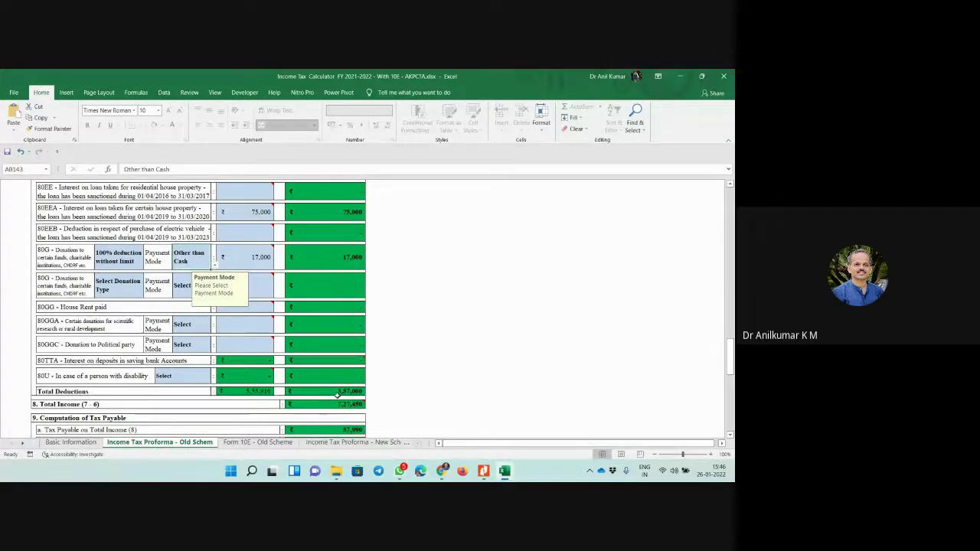
pyautogui.scroll(-2, 387, 395)
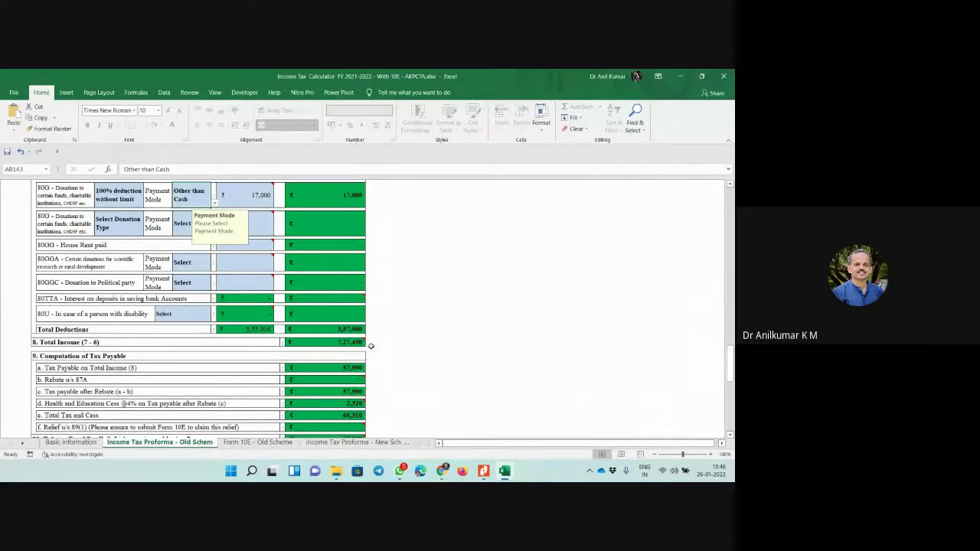
pyautogui.scroll(-1, 371, 346)
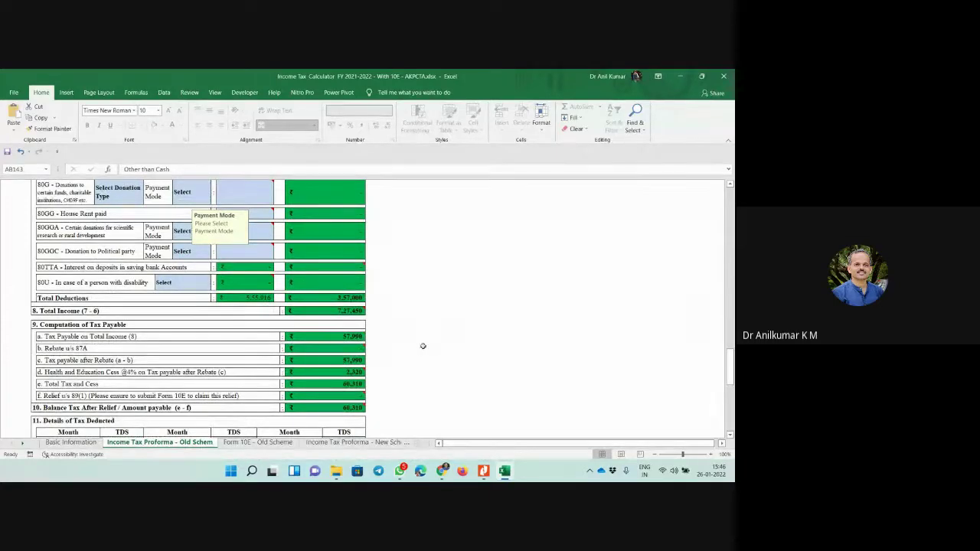
pyautogui.scroll(-1, 423, 347)
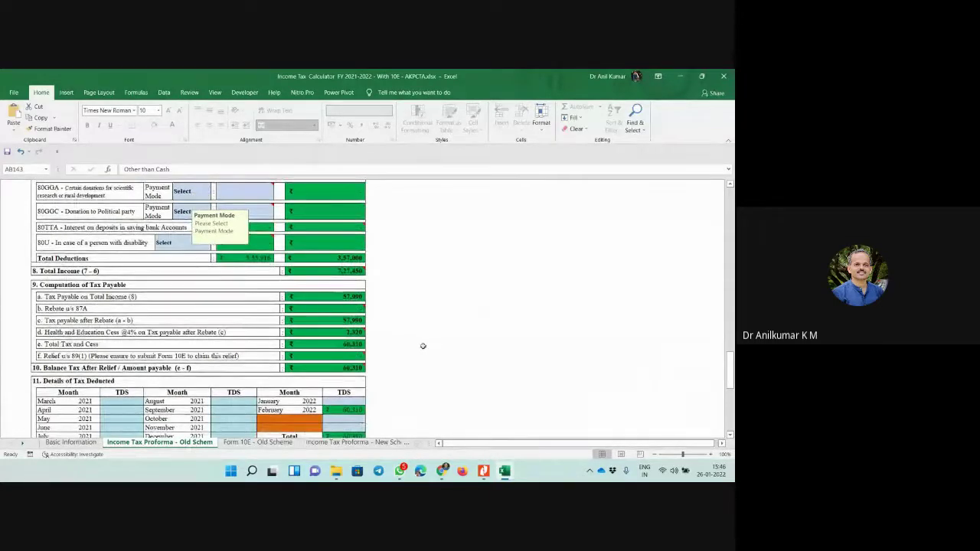
pyautogui.scroll(-1, 423, 346)
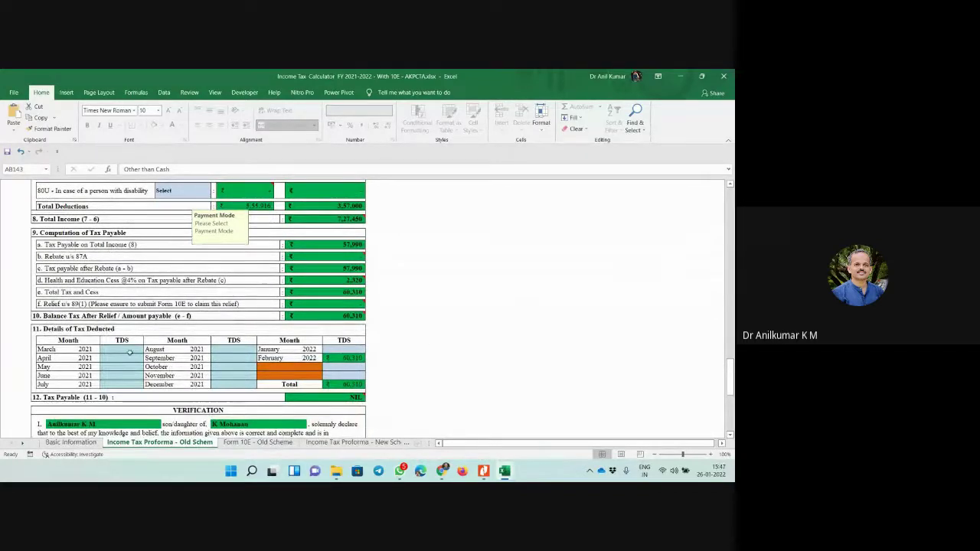
# Step: Enter 3000 as the TDS amount for both March 2021 and April 2021
pyautogui.click(127, 351)
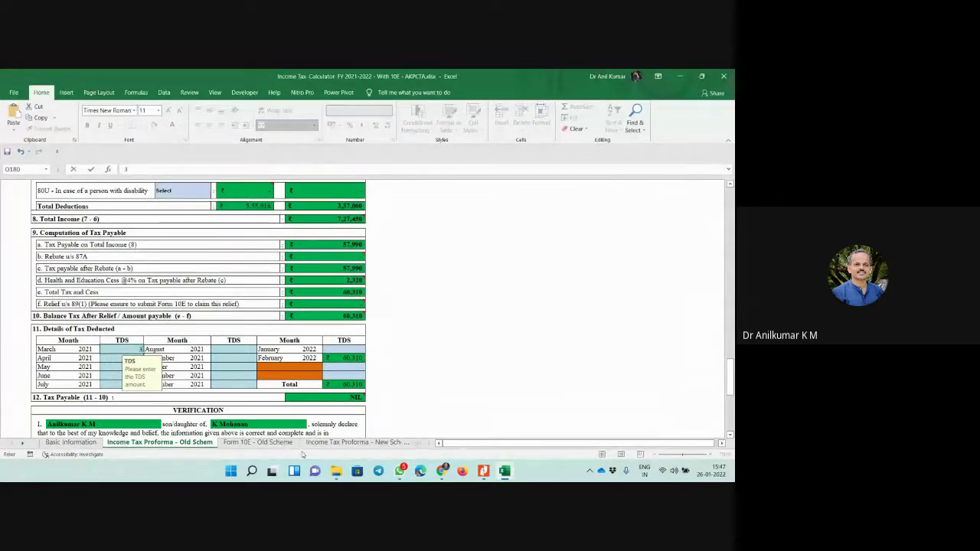
pyautogui.write('3000')
pyautogui.press('Return')
pyautogui.write('3000')
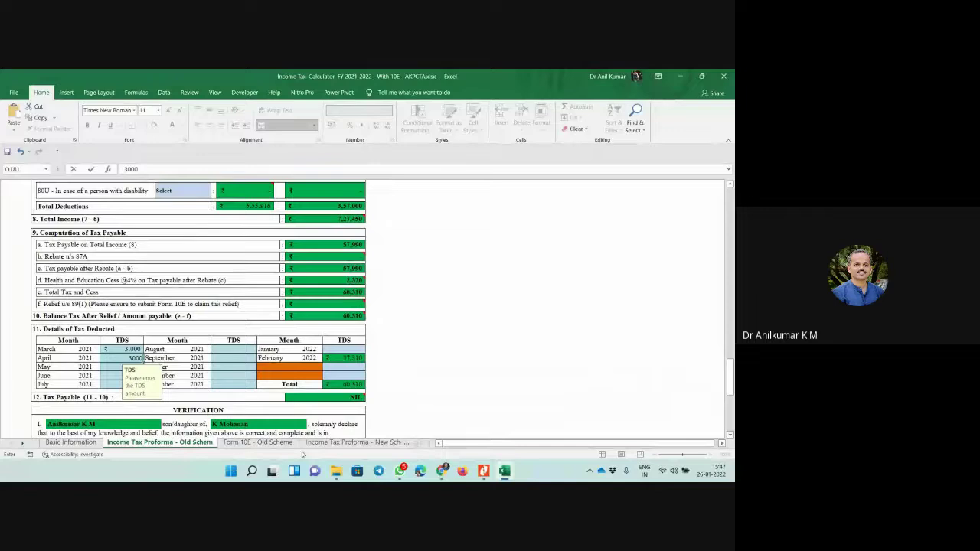
pyautogui.press('Return')
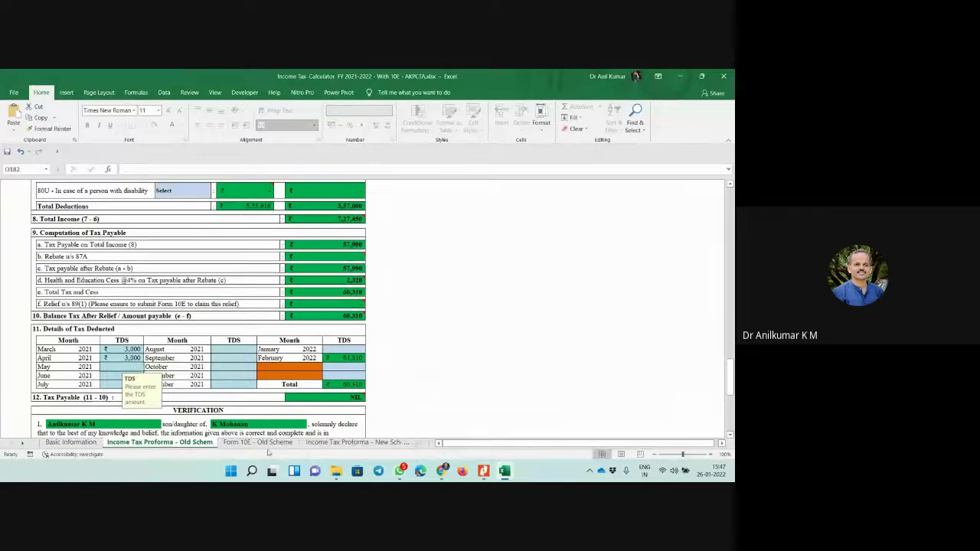
# Step: Fill the April 2021 TDS amount down as a series giving 3001, 3002 and 3003 for May to July 2021
pyautogui.moveTo(129, 351); pyautogui.dragTo(130, 354)
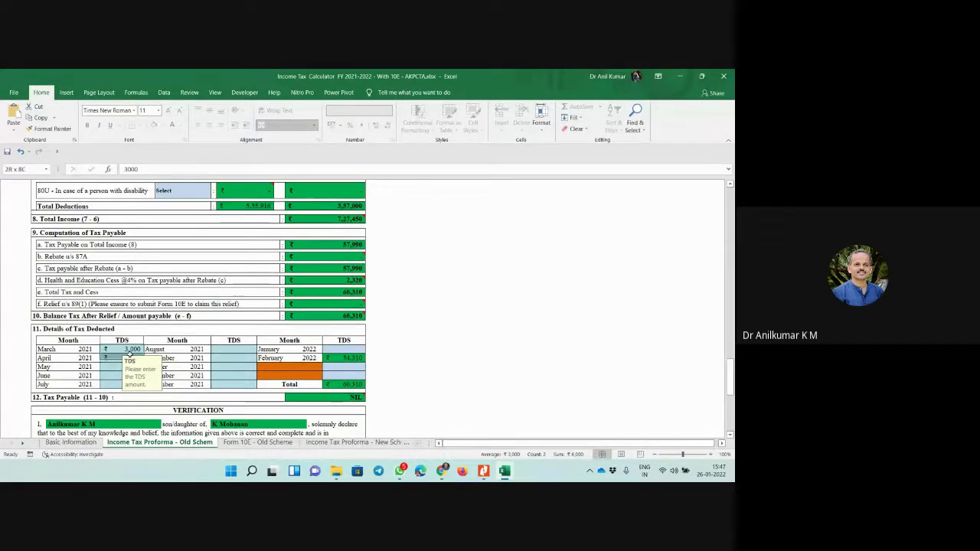
pyautogui.click(112, 359)
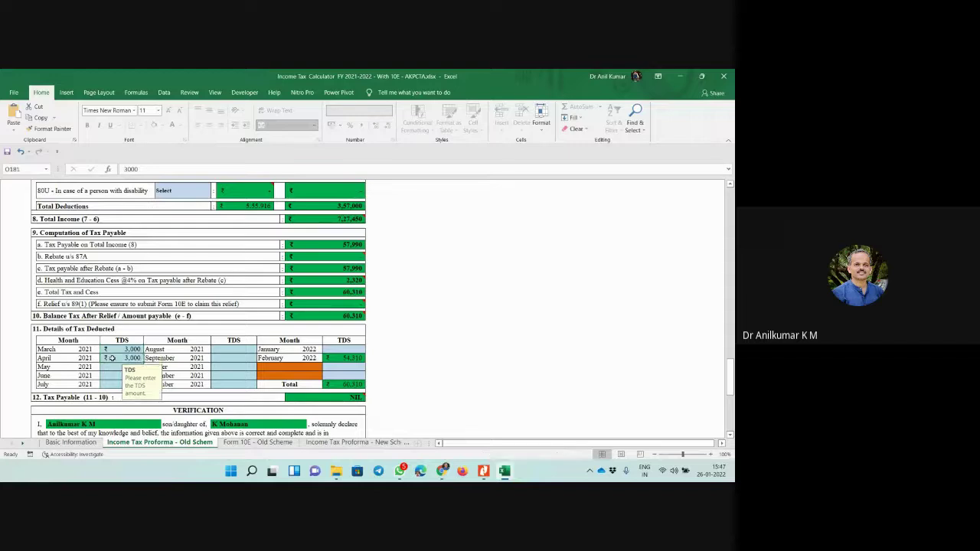
pyautogui.moveTo(142, 362); pyautogui.dragTo(136, 385)
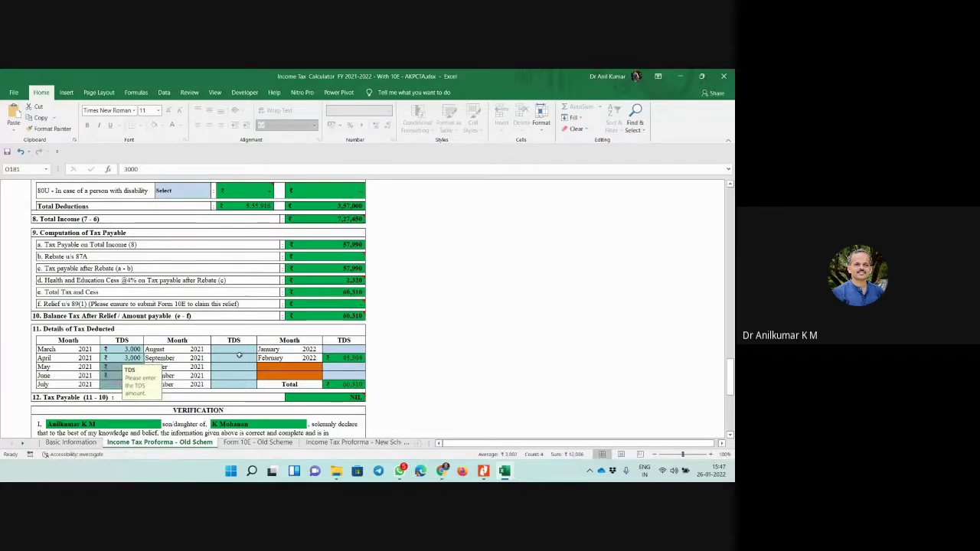
# Step: Enter 3000 as the August 2021 TDS and fill it down as a series from 3001 to 3004 for September to December
pyautogui.click(236, 350)
pyautogui.write('3,')
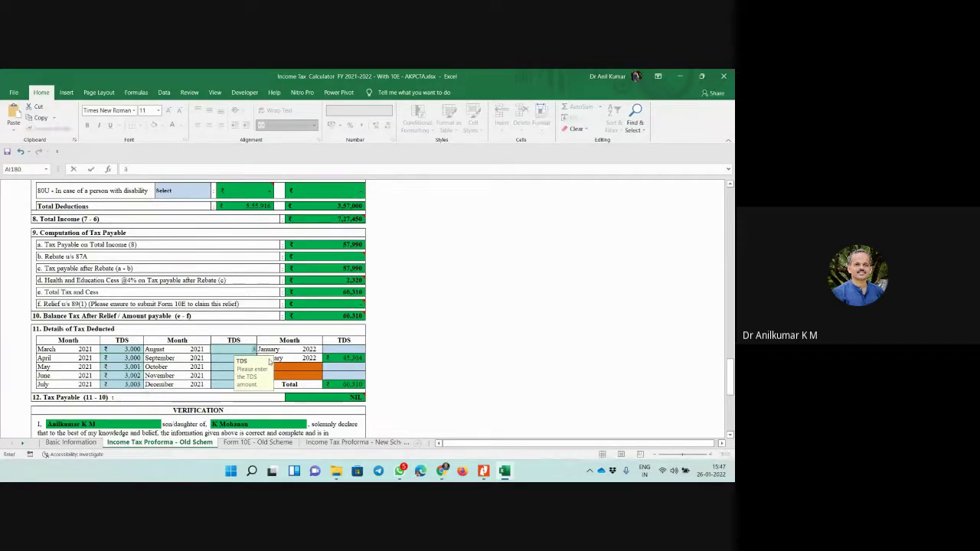
pyautogui.write('000')
pyautogui.press('Return')
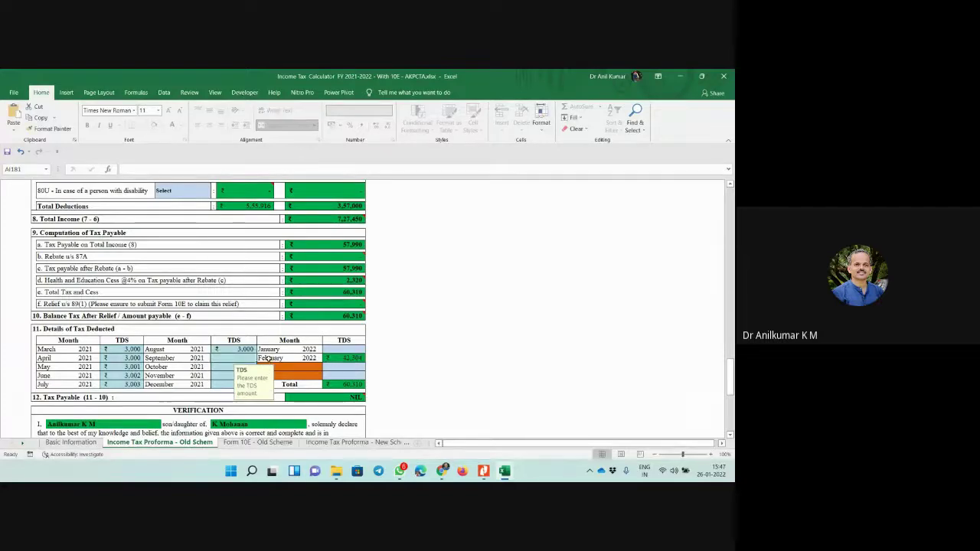
pyautogui.click(256, 351)
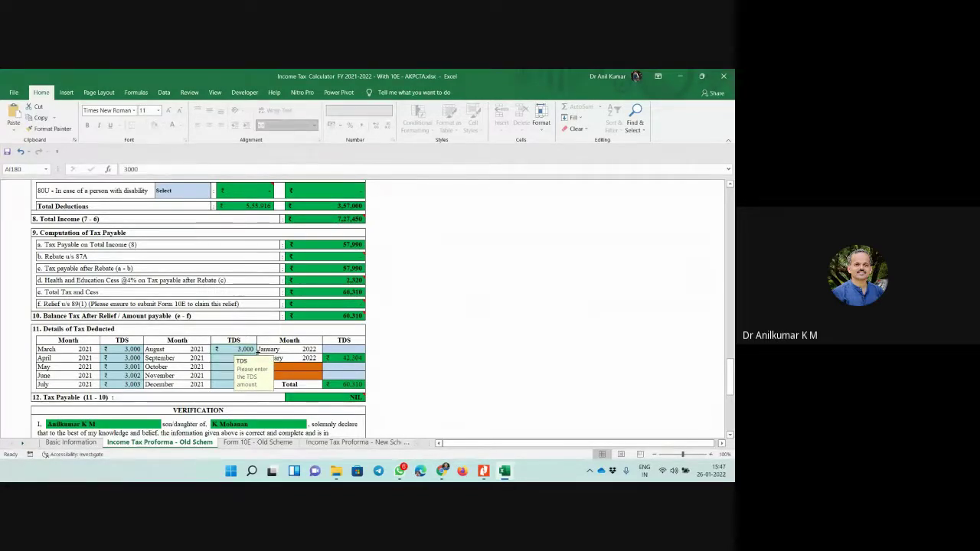
pyautogui.moveTo(256, 351); pyautogui.dragTo(253, 385)
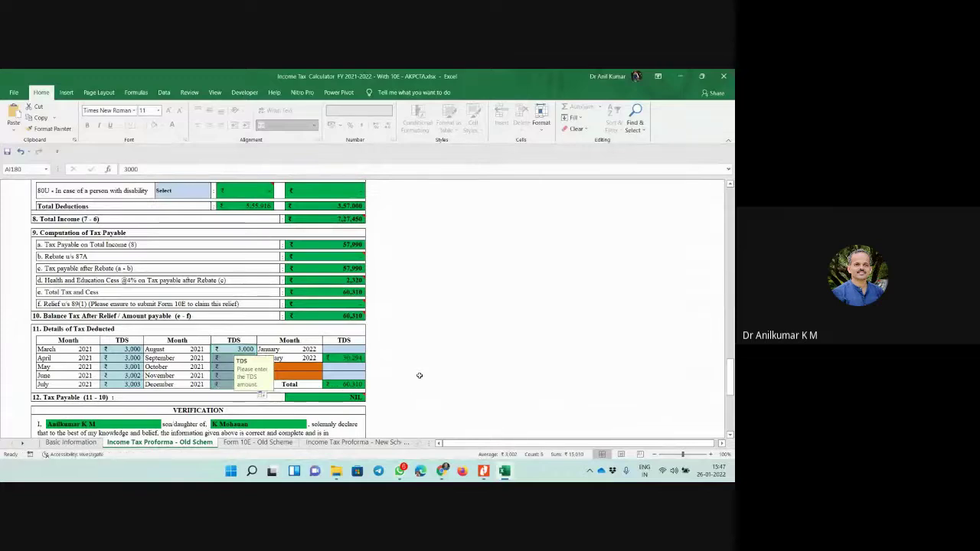
pyautogui.click(216, 370)
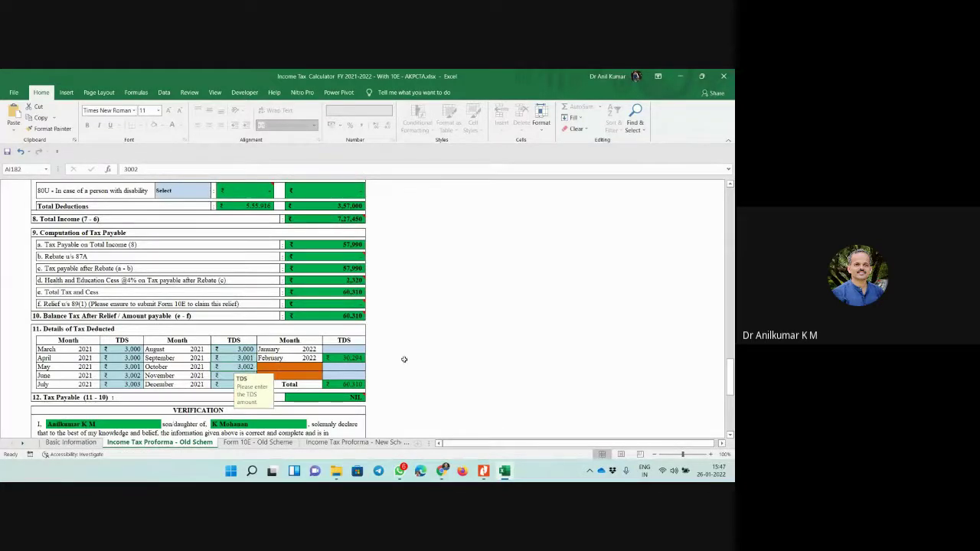
# Step: Enter 3000 as the January 2022 TDS amount
pyautogui.click(347, 353)
pyautogui.write('3000')
pyautogui.press('Return')
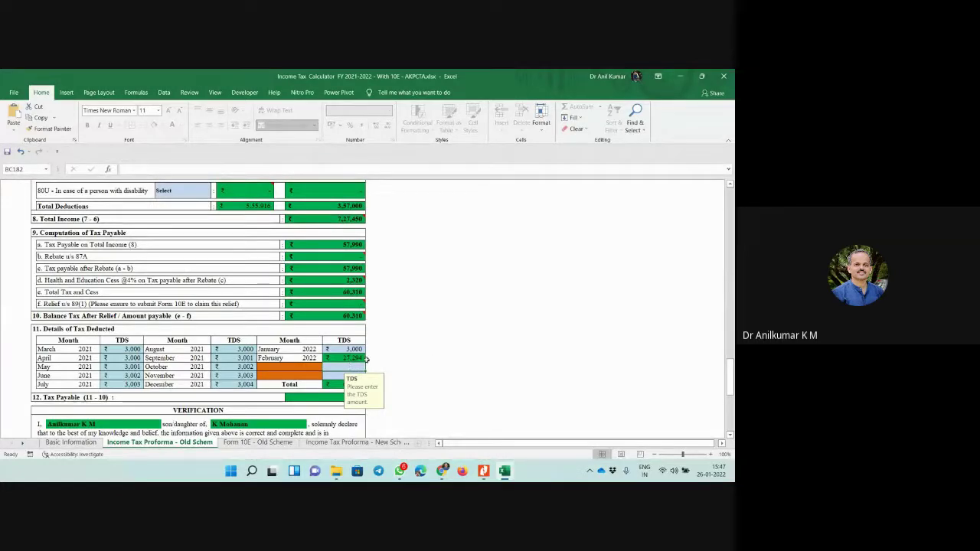
pyautogui.scroll(-1, 424, 356)
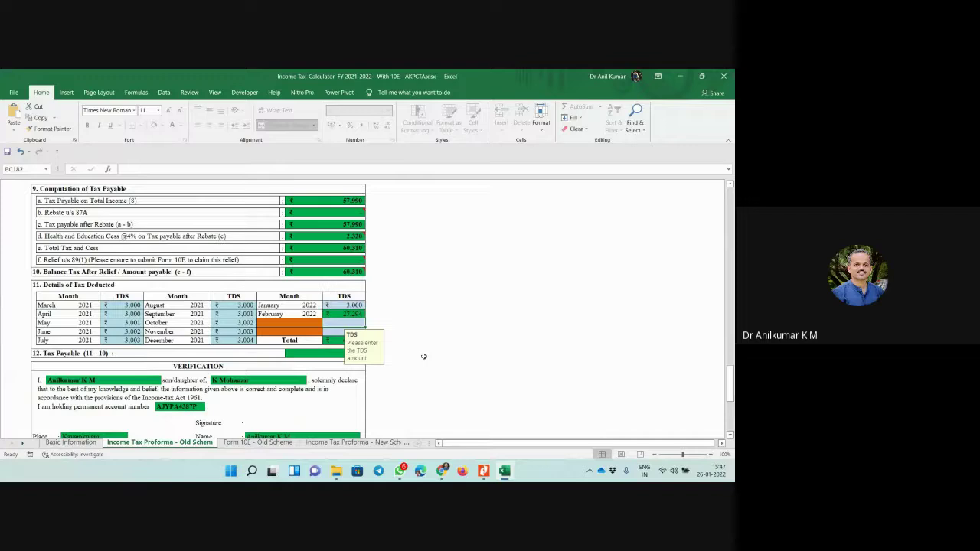
pyautogui.scroll(2, 424, 356)
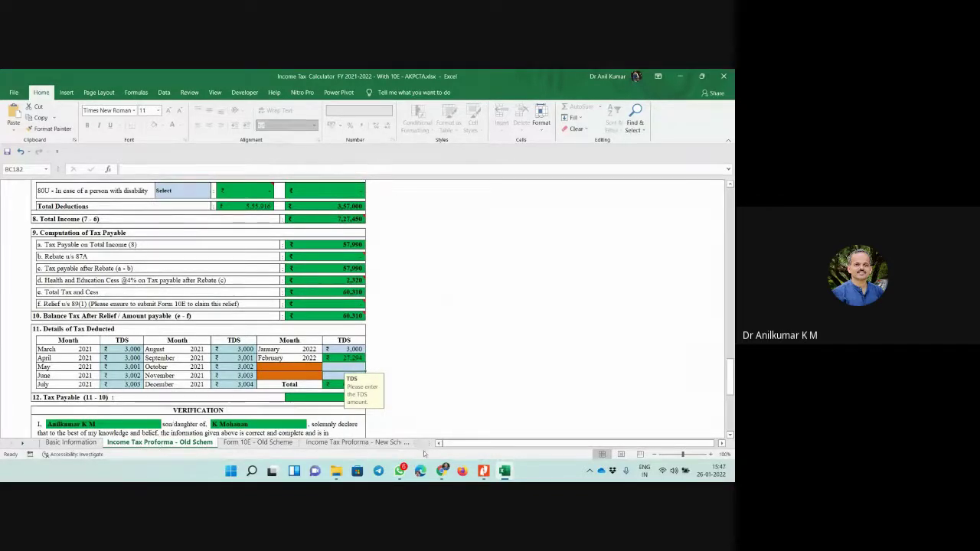
# Step: Examine the Income Tax Proforma - New Schem sheet from the salary statement through the tax computation, TDS details and verification
pyautogui.click(356, 442)
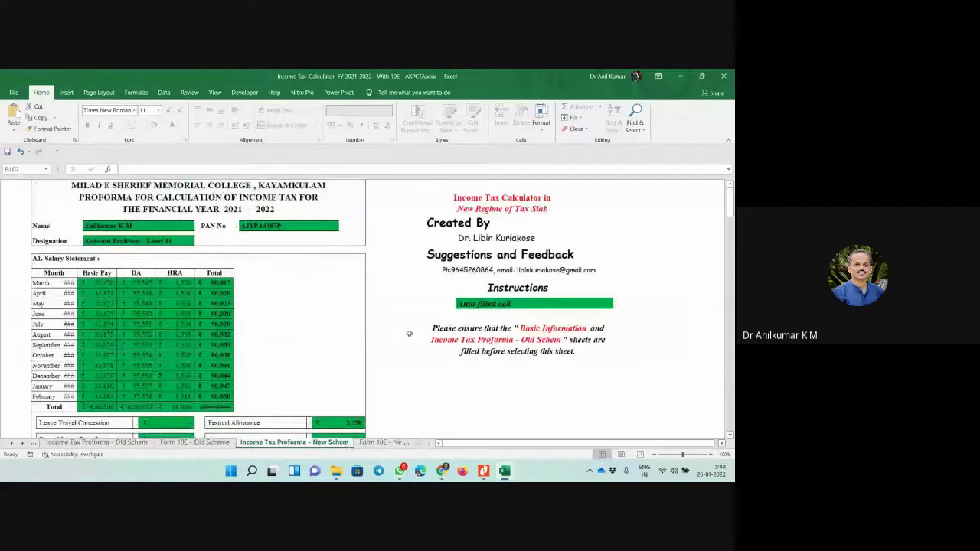
pyautogui.scroll(-8, 408, 334)
pyautogui.scroll(-6, 409, 335)
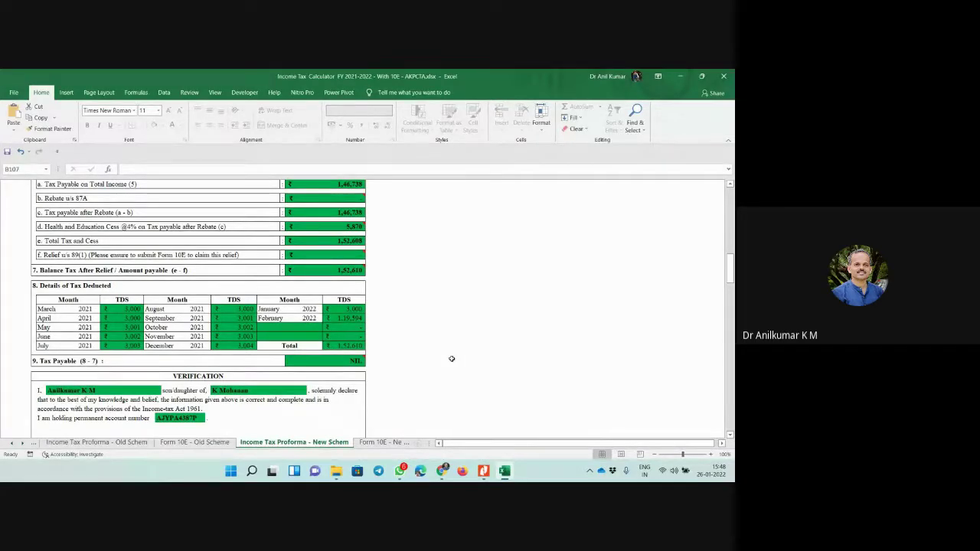
pyautogui.scroll(1, 452, 359)
pyautogui.scroll(15, 452, 358)
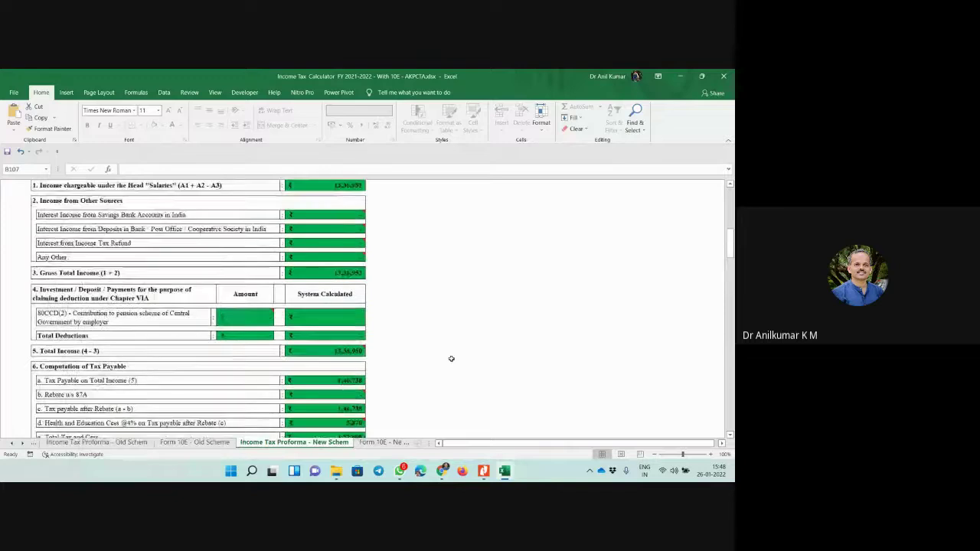
pyautogui.scroll(2, 451, 359)
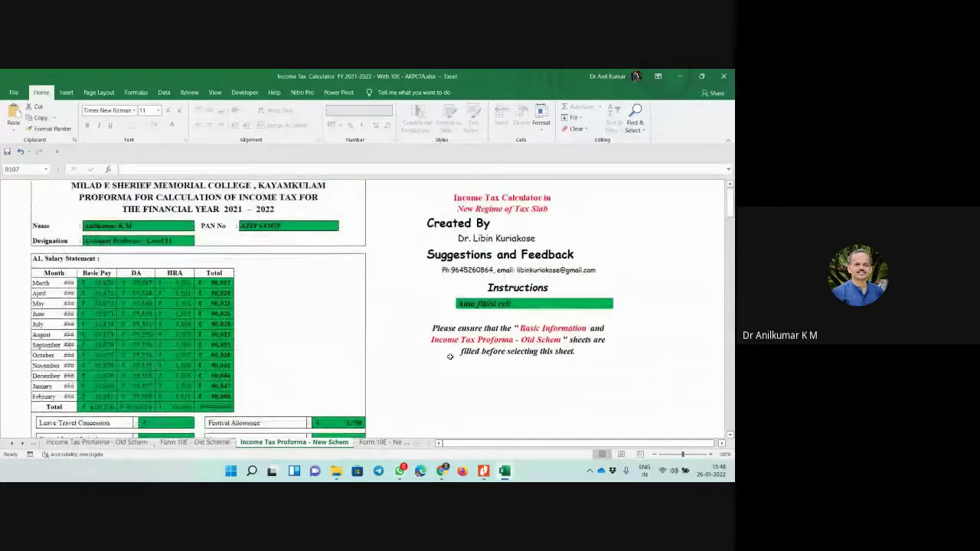
pyautogui.scroll(-3, 451, 358)
pyautogui.scroll(-2, 450, 357)
pyautogui.scroll(-10, 451, 357)
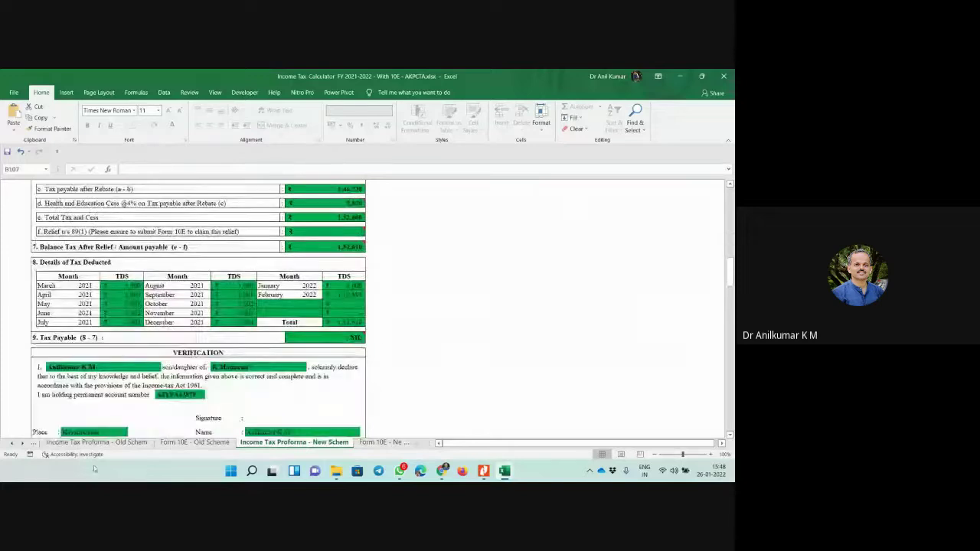
# Step: Return to the Income Tax Proforma - Old Schem sheet and review its deductions, tax computation, TDS details and verification section
pyautogui.click(96, 443)
pyautogui.scroll(-2, 528, 324)
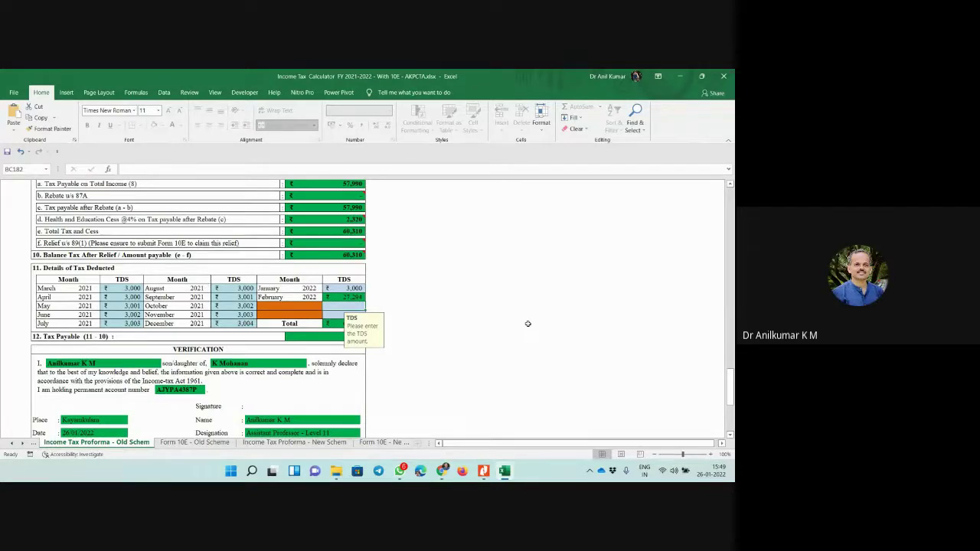
pyautogui.scroll(4, 292, 321)
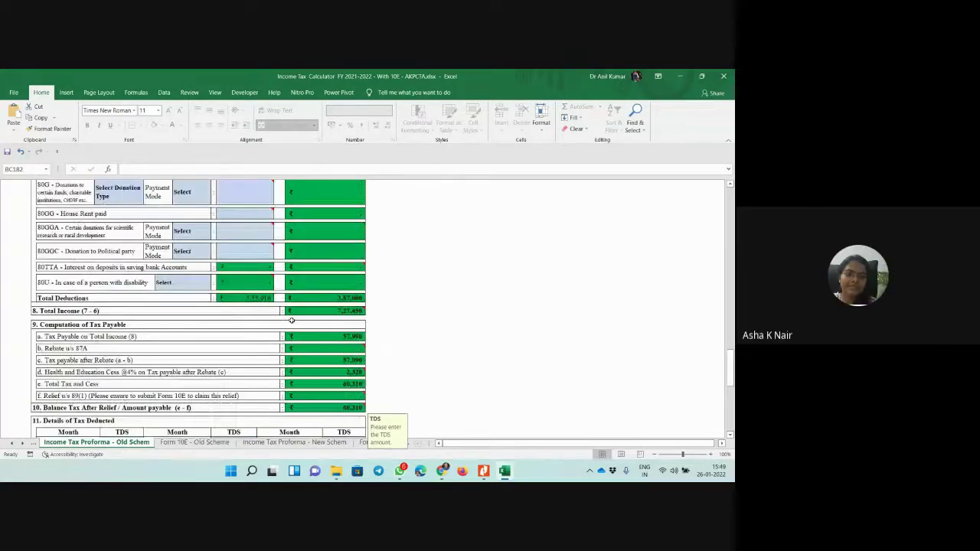
pyautogui.scroll(3, 292, 320)
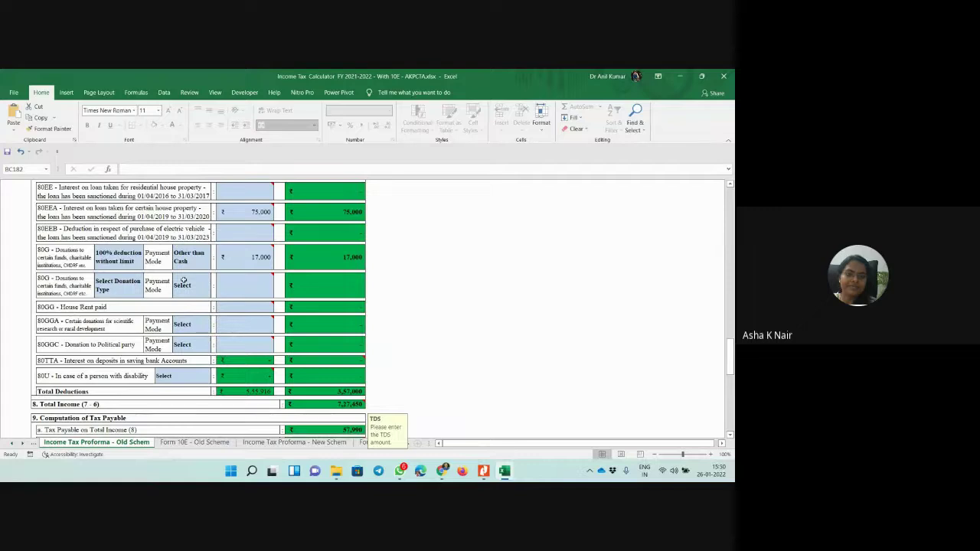
pyautogui.scroll(-3, 184, 280)
pyautogui.scroll(-3, 183, 280)
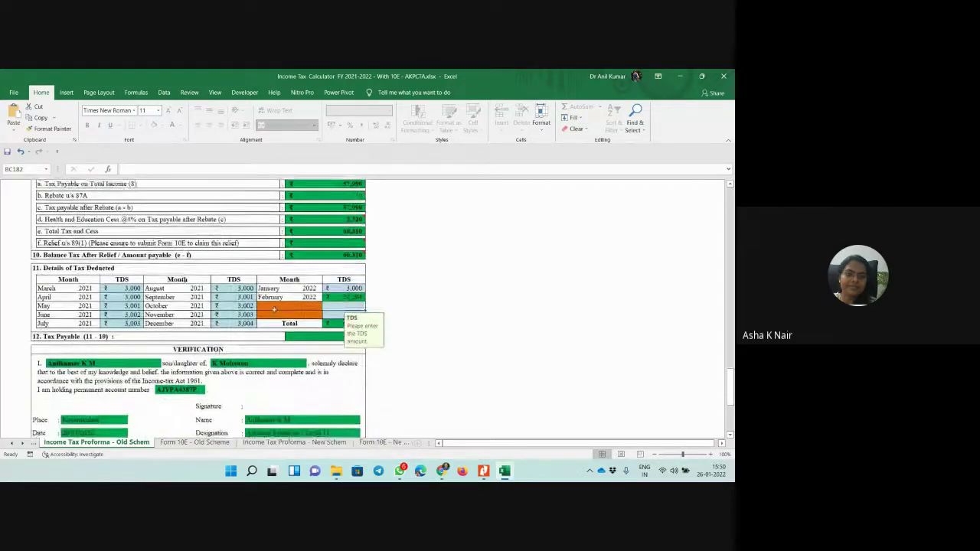
pyautogui.scroll(-1, 426, 332)
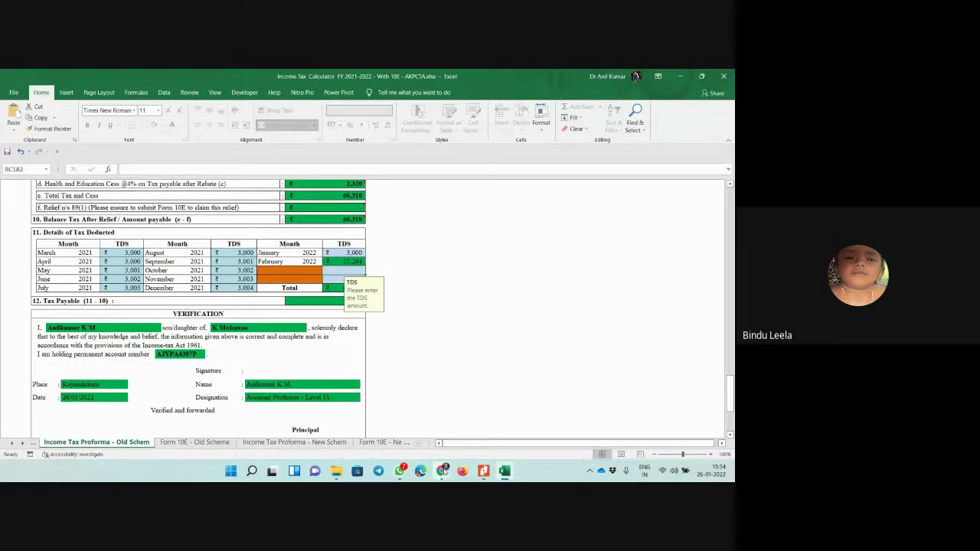
# Step: Check the Google Meet call window in Chrome and return to the Excel workbook
pyautogui.moveTo(443, 476)
pyautogui.click(387, 426)
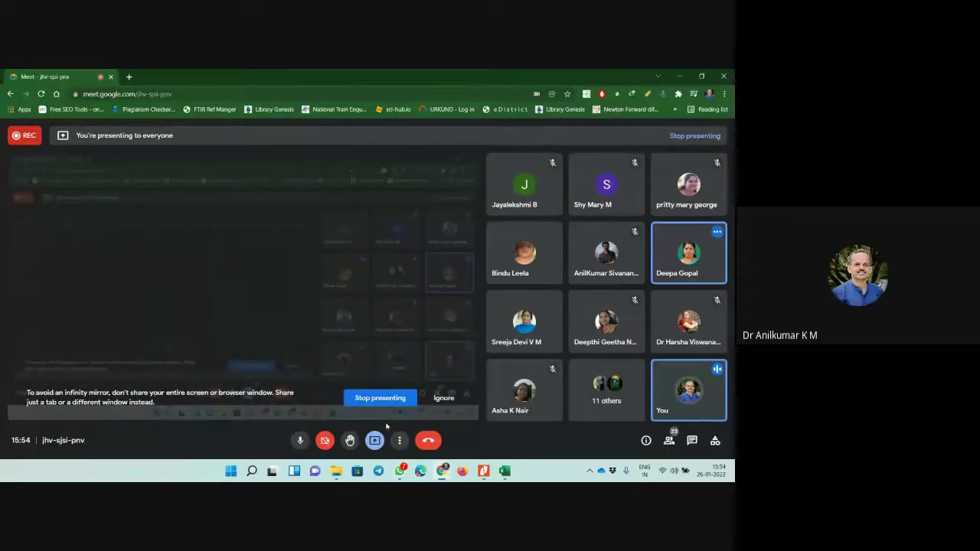
pyautogui.click(510, 473)
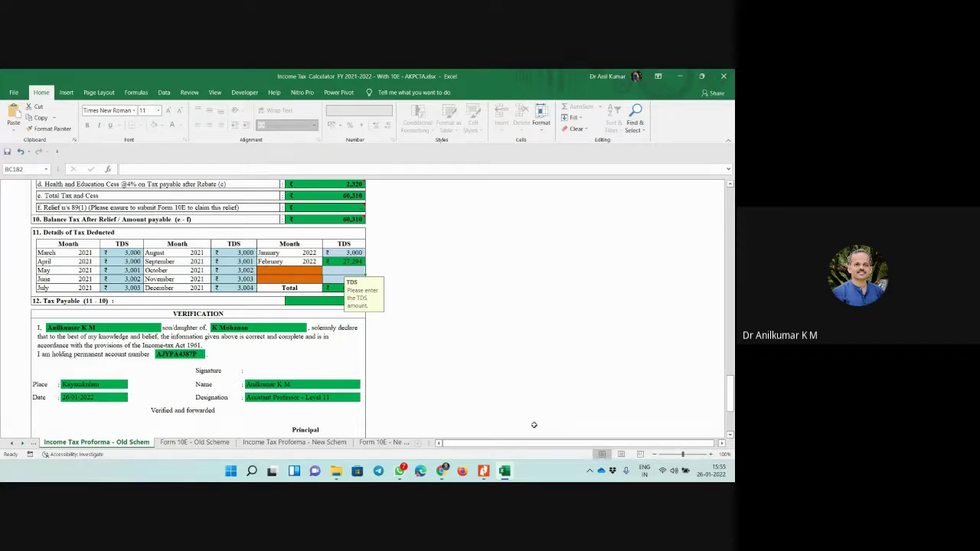
# Step: Switch to File Explorer and open the IT AY Basis folder inside Dropbox\IT\IT 2022
pyautogui.click(336, 471)
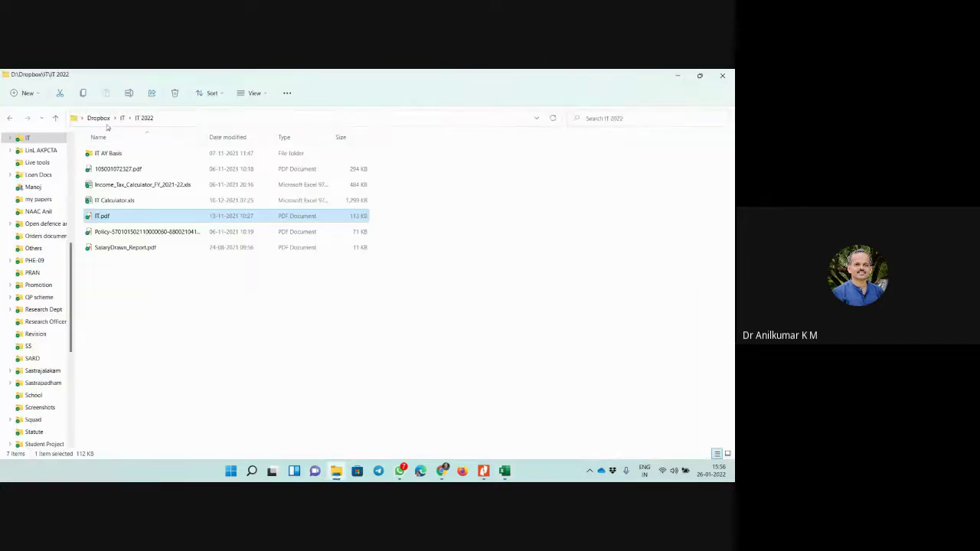
pyautogui.press('Return')
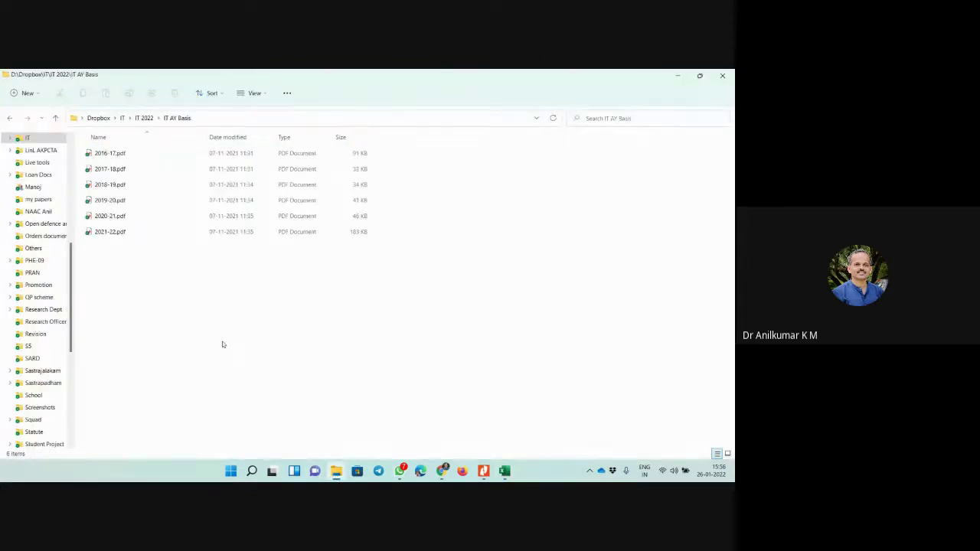
# Step: Open 2018-19.pdf from the IT AY Basis folder, view the return's first page and close the PDF
pyautogui.doubleClick(120, 187)
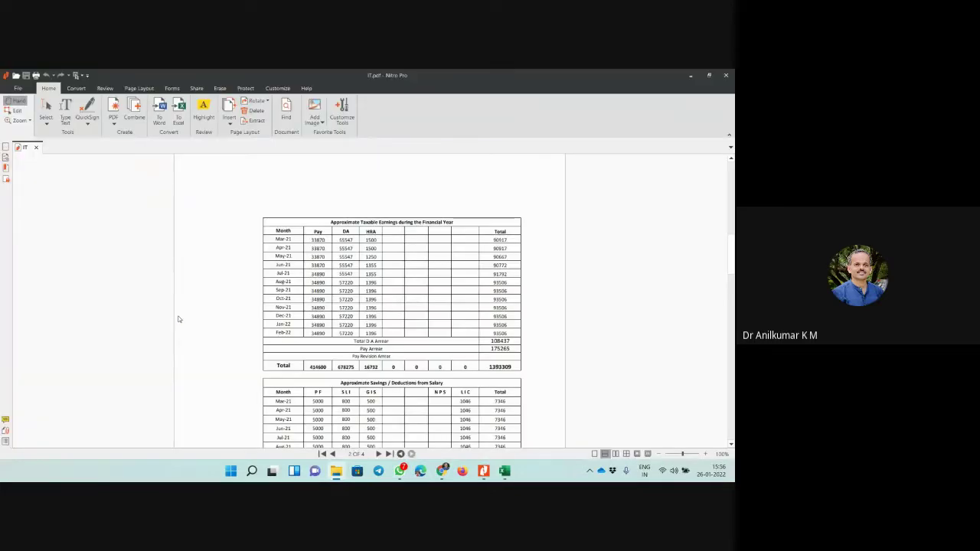
pyautogui.scroll(5, 182, 319)
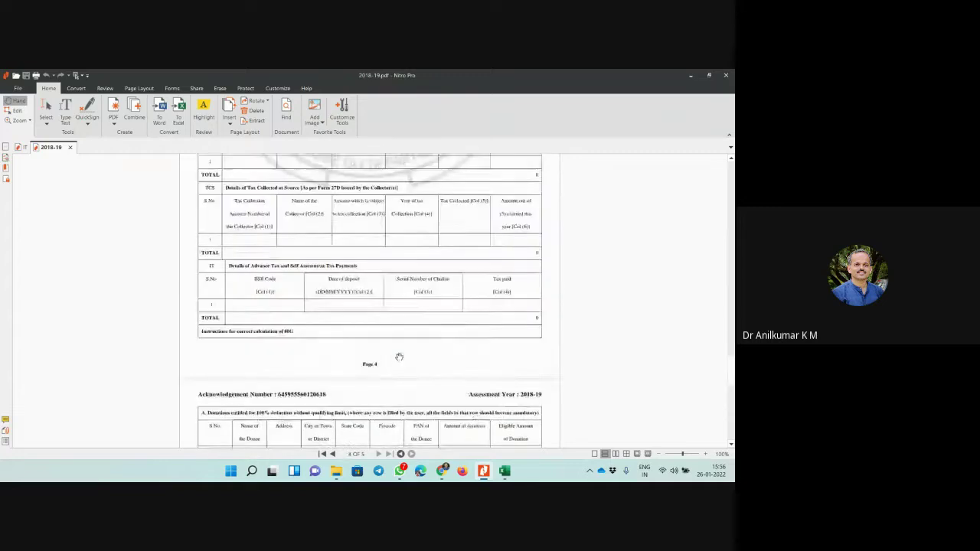
pyautogui.moveTo(731, 373); pyautogui.dragTo(731, 175)
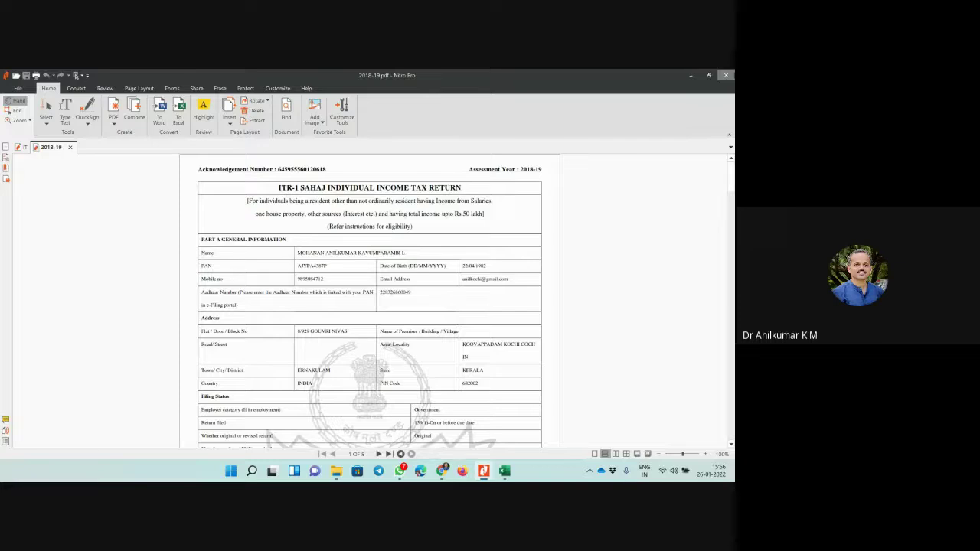
pyautogui.click(727, 78)
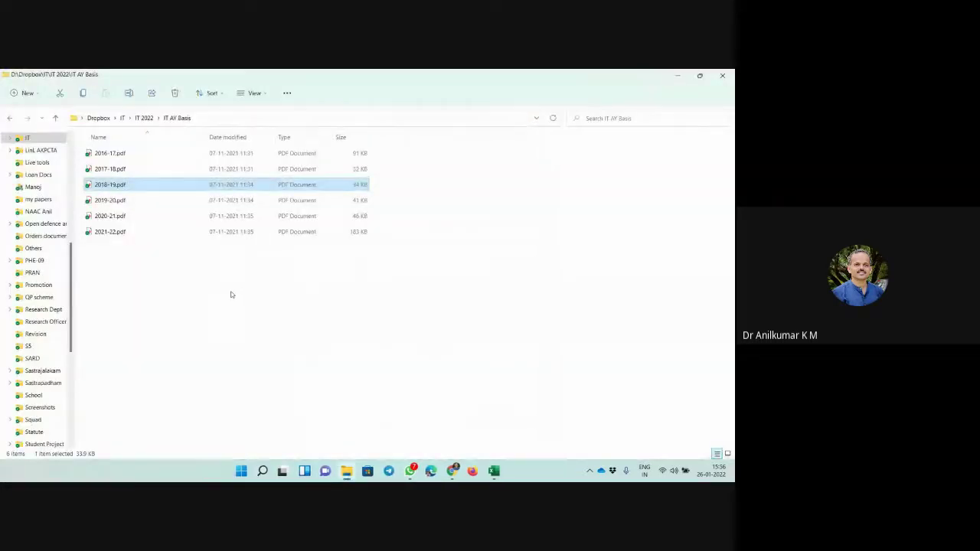
# Step: Open 2019-20.pdf and examine the return from general information through gross income, deductions and total income
pyautogui.click(104, 202)
pyautogui.doubleClick(103, 201)
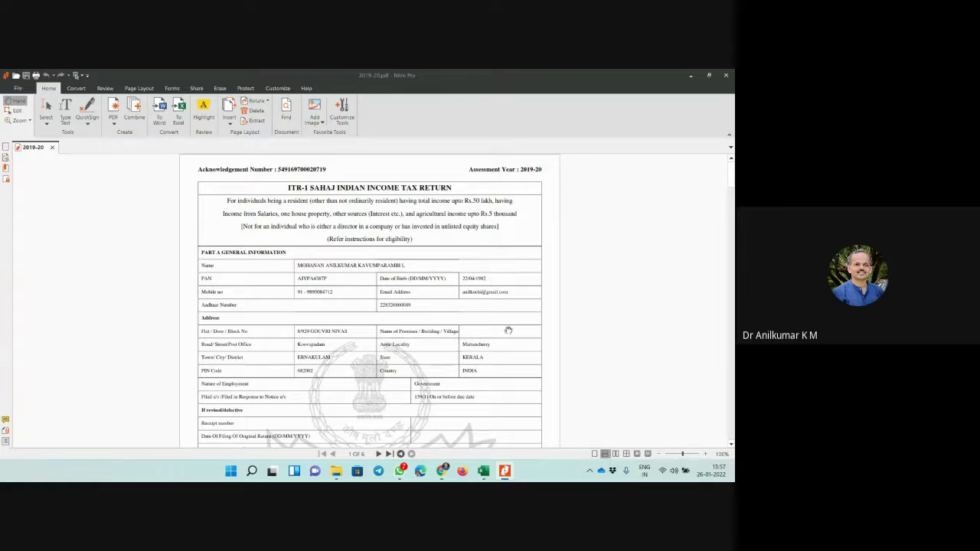
pyautogui.scroll(-3, 453, 311)
pyautogui.scroll(-12, 453, 311)
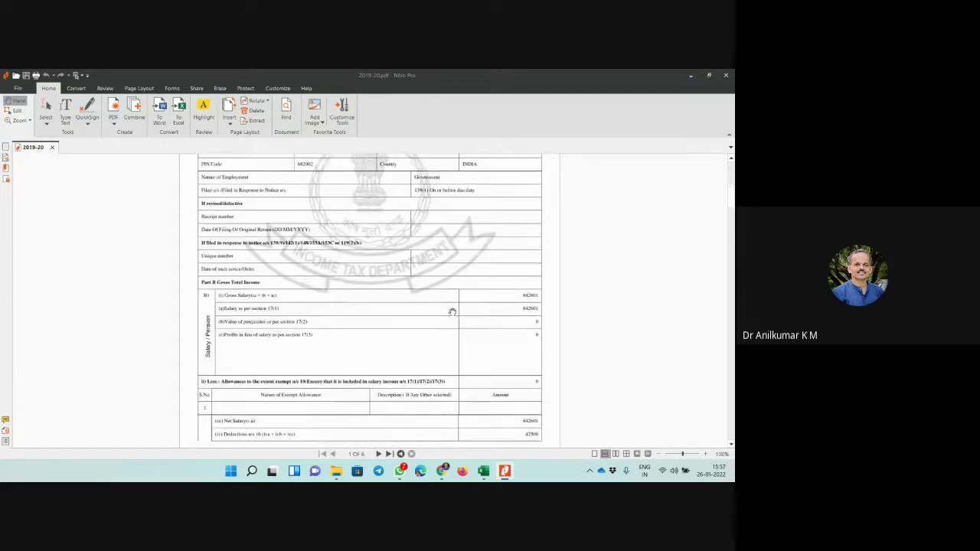
pyautogui.scroll(-8, 453, 312)
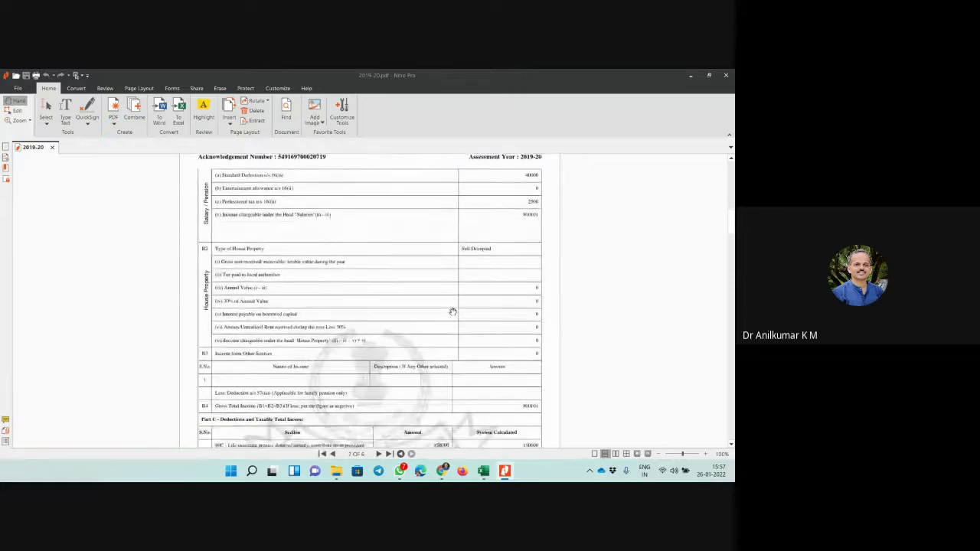
pyautogui.scroll(-10, 452, 312)
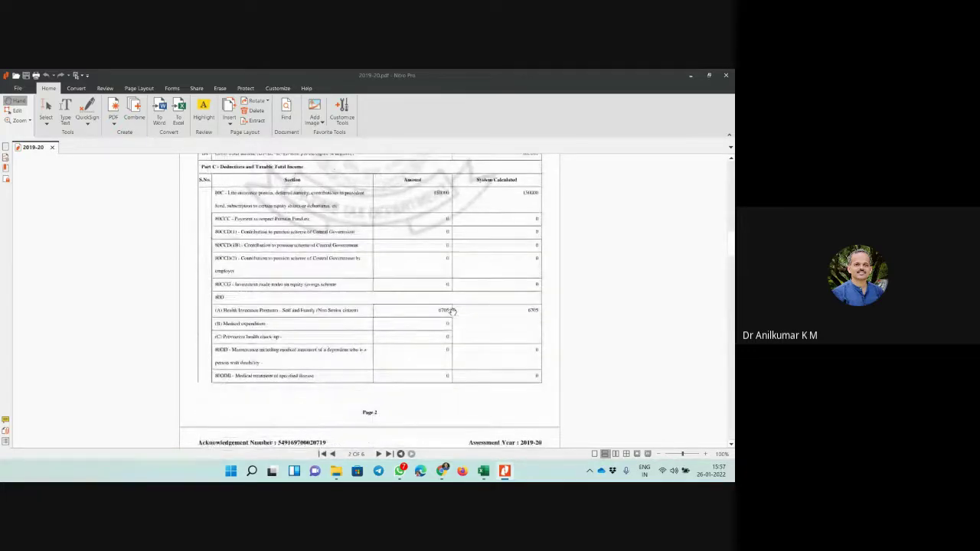
pyautogui.scroll(-4, 453, 312)
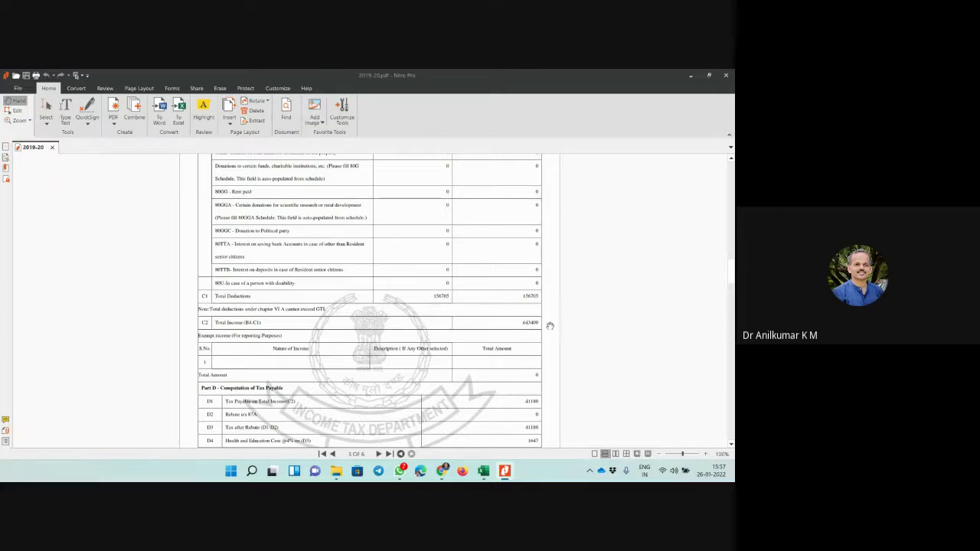
# Step: Recheck the 2019-20 return's gross total income, deductions and tax computation, and go back to the IT AY Basis folder
pyautogui.scroll(10, 553, 332)
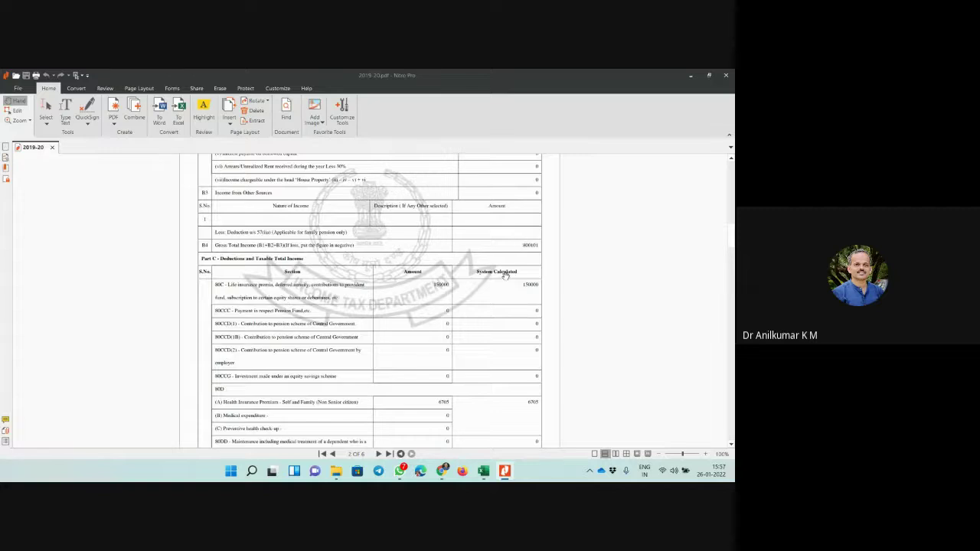
pyautogui.scroll(4, 505, 279)
pyautogui.scroll(-12, 505, 279)
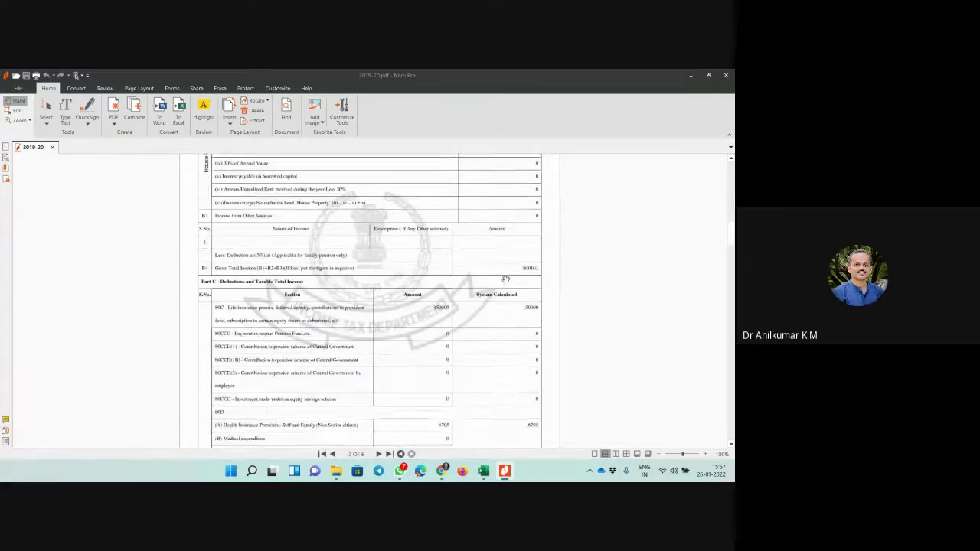
pyautogui.scroll(-5, 506, 279)
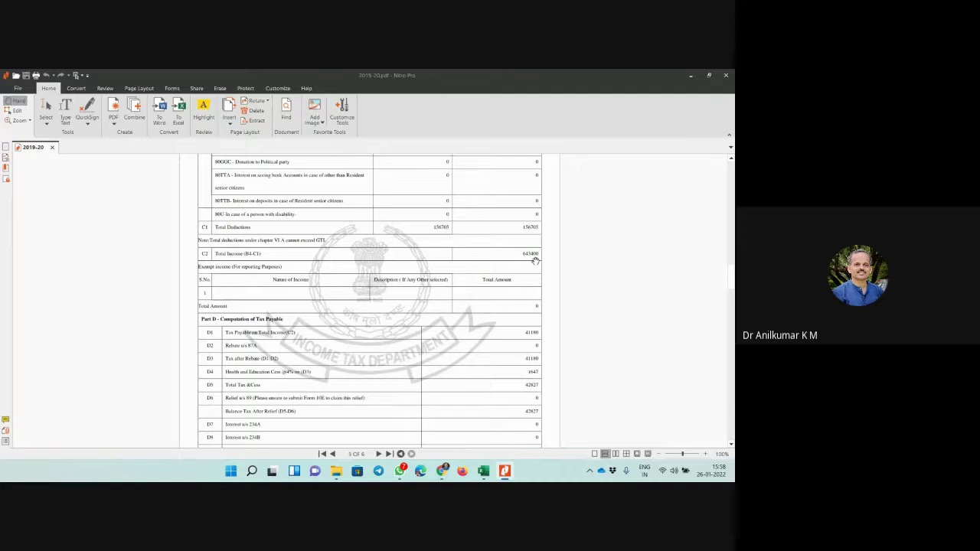
pyautogui.click(691, 75)
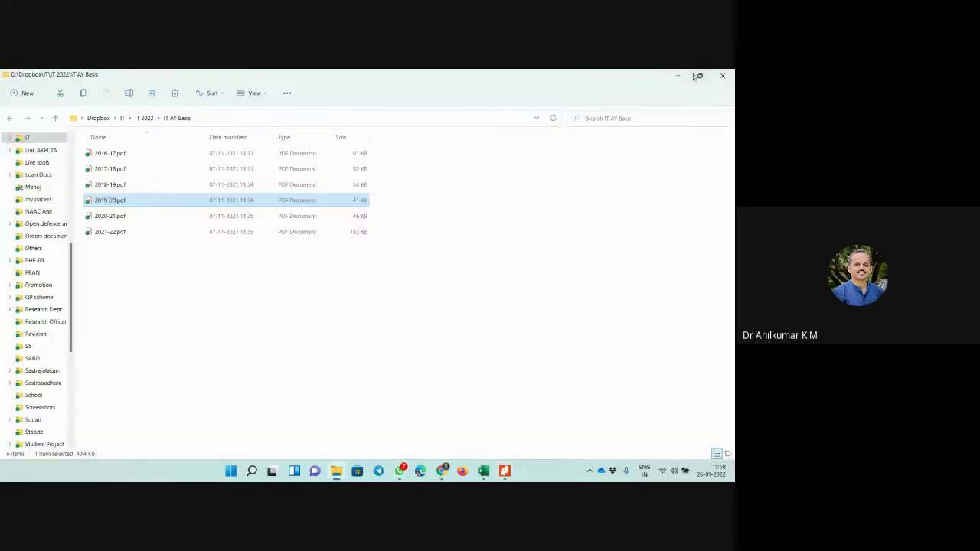
# Step: Open 2021-22.pdf, dismiss the fillable form fields notice and go to the return's first page
pyautogui.click(107, 232)
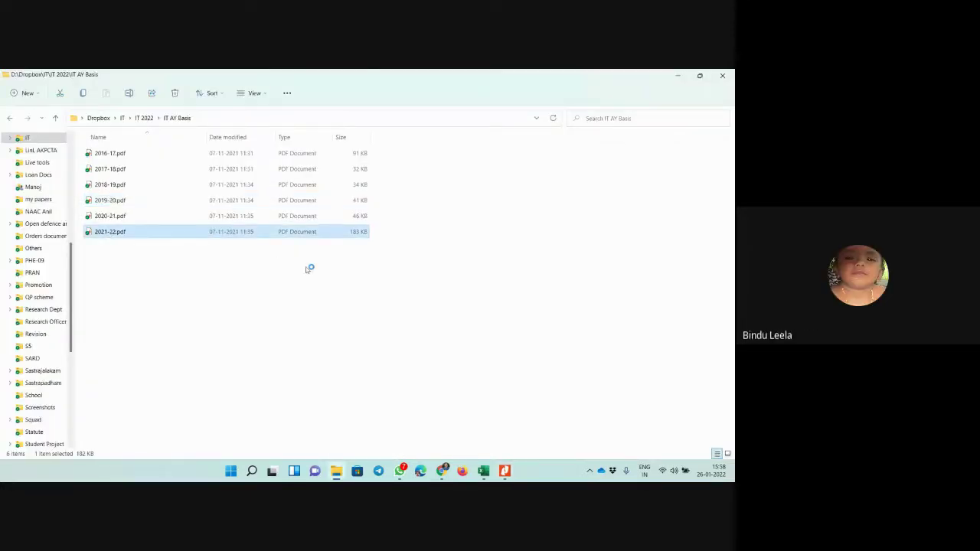
pyautogui.press('Return')
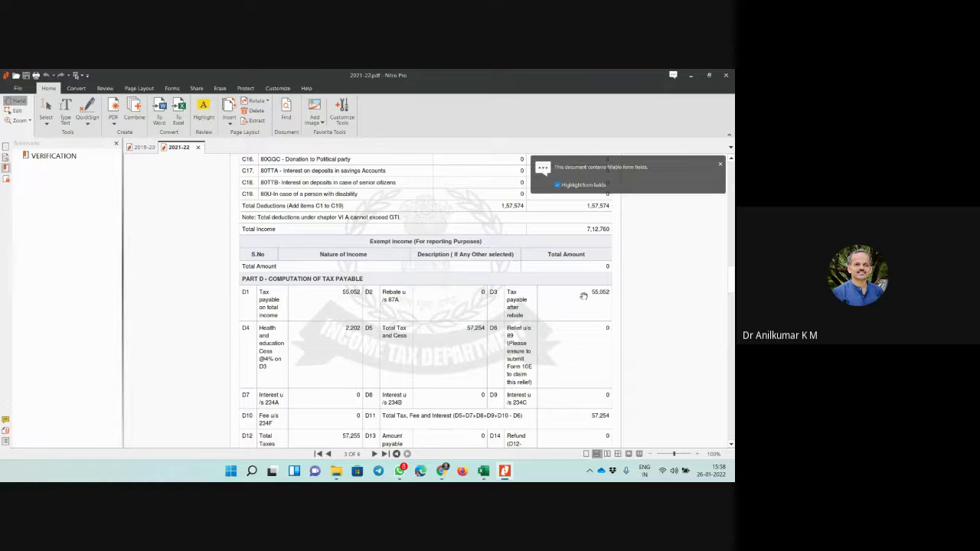
pyautogui.click(720, 164)
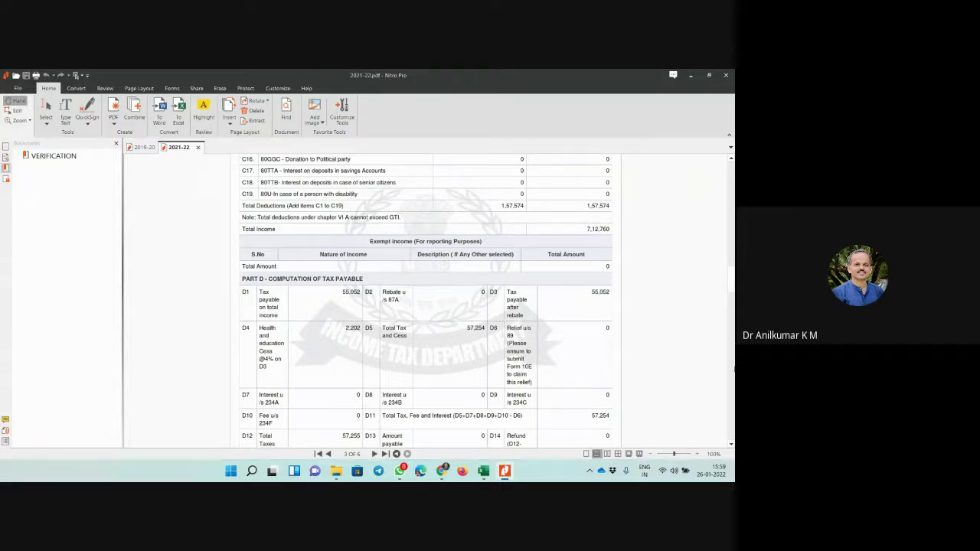
pyautogui.moveTo(730, 282); pyautogui.dragTo(731, 172)
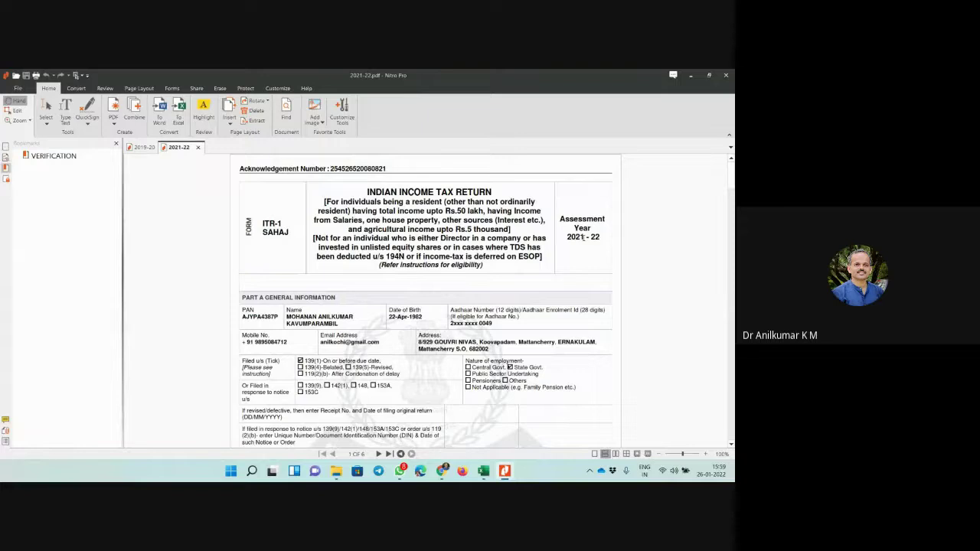
# Step: Examine the 2021-22 return from general information through salary, deductions and total income, and close the bookmarks list
pyautogui.scroll(-1, 469, 341)
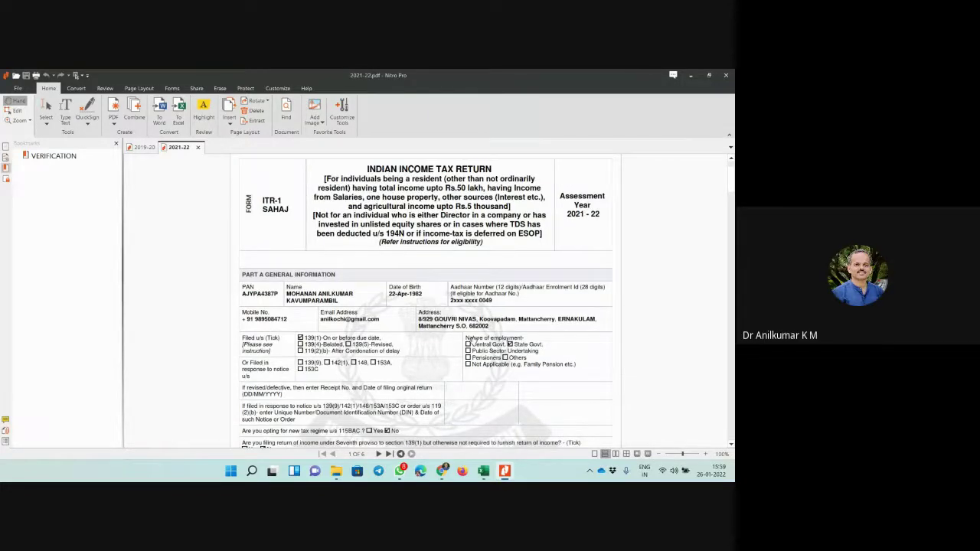
pyautogui.scroll(-15, 469, 341)
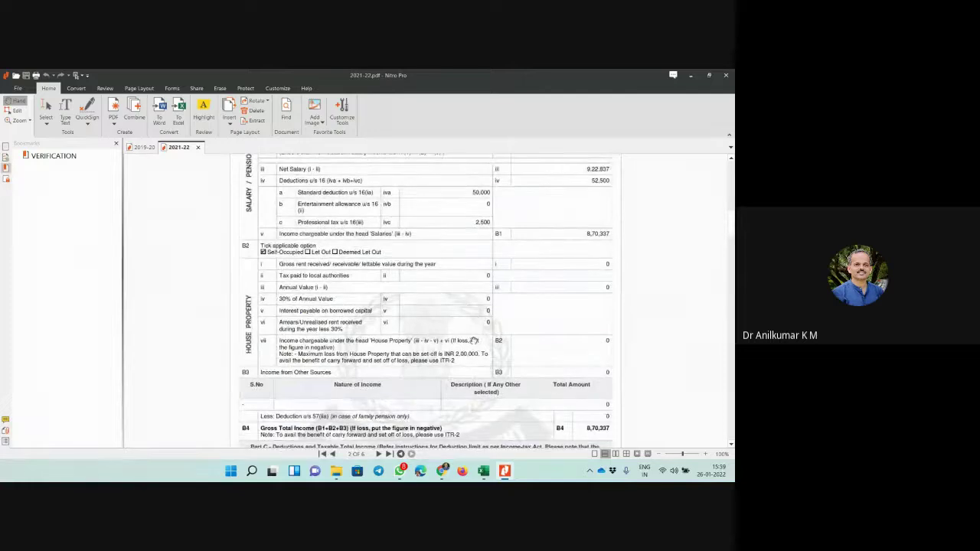
pyautogui.scroll(-10, 473, 340)
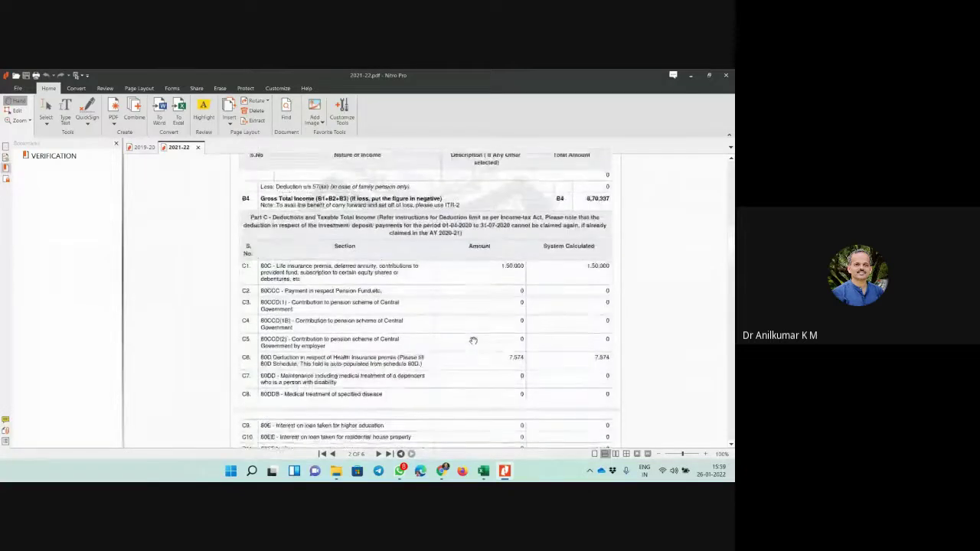
pyautogui.scroll(-3, 473, 340)
pyautogui.scroll(-5, 582, 337)
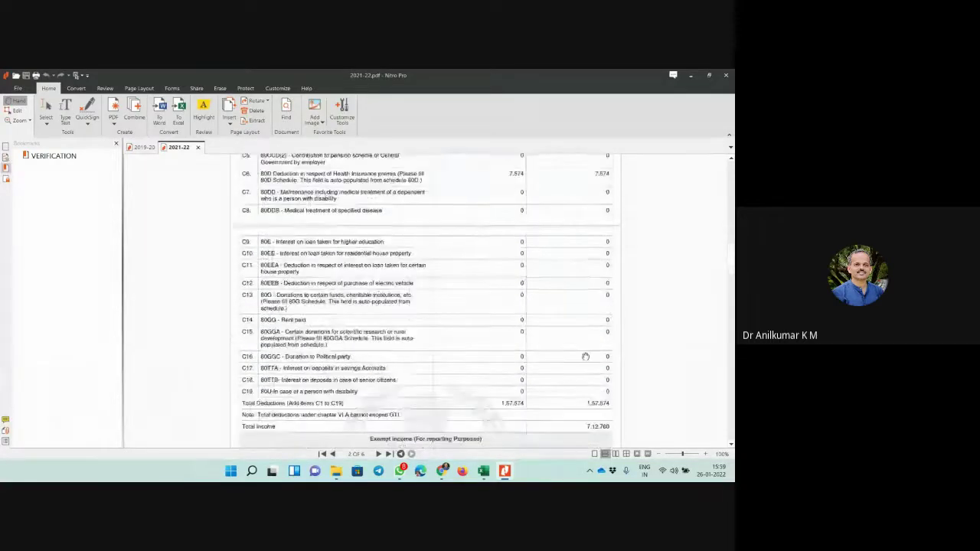
pyautogui.scroll(-3, 586, 356)
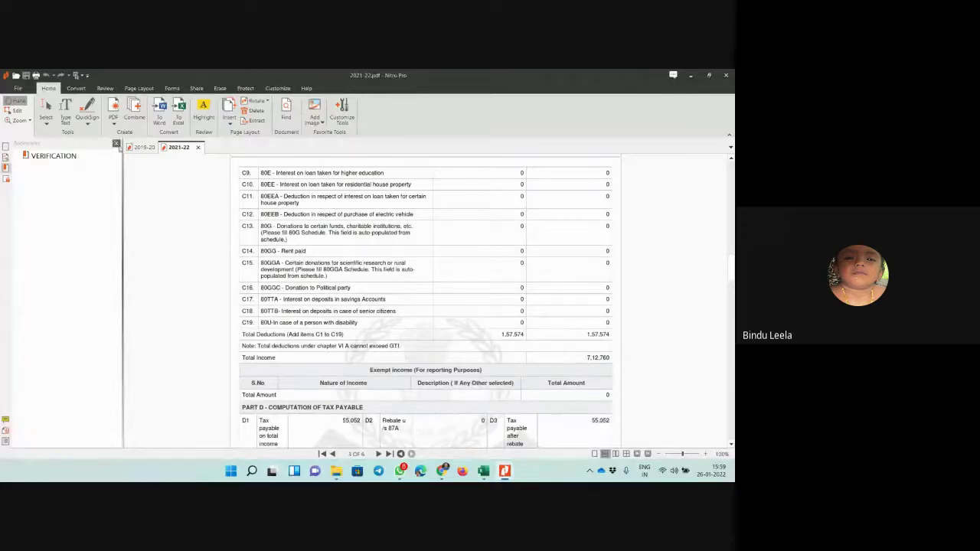
pyautogui.click(116, 144)
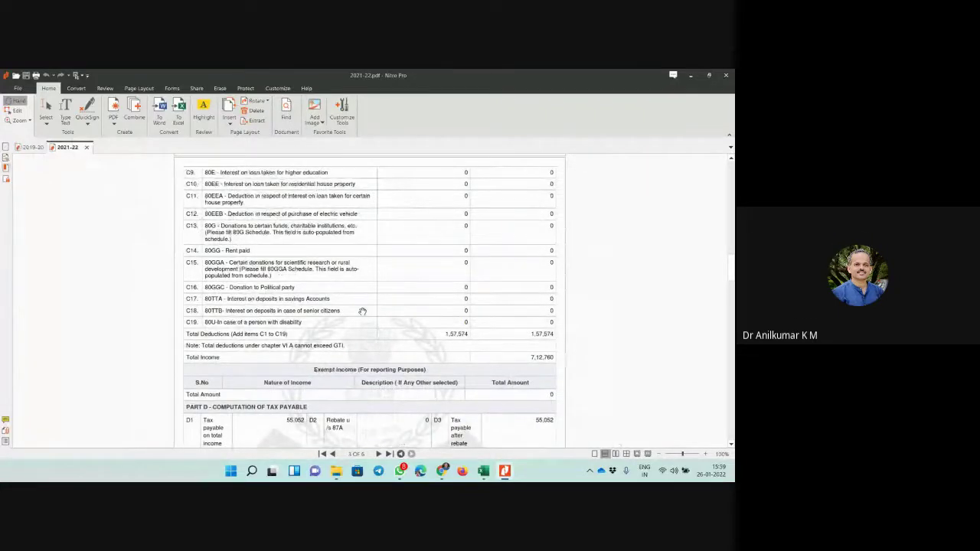
# Step: Switch back to the Excel income tax calculator workbook and open the Form 10E - Old Scheme sheet
pyautogui.click(691, 77)
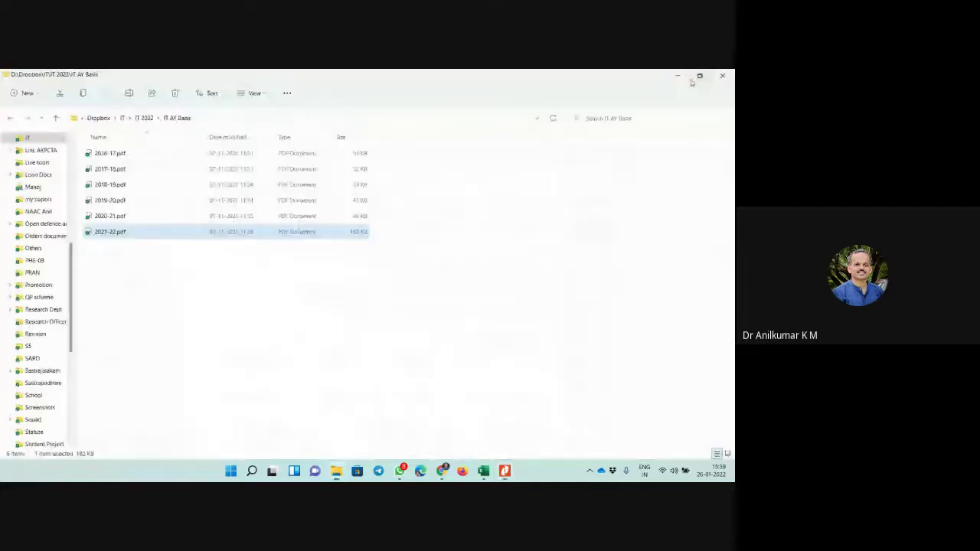
pyautogui.click(678, 78)
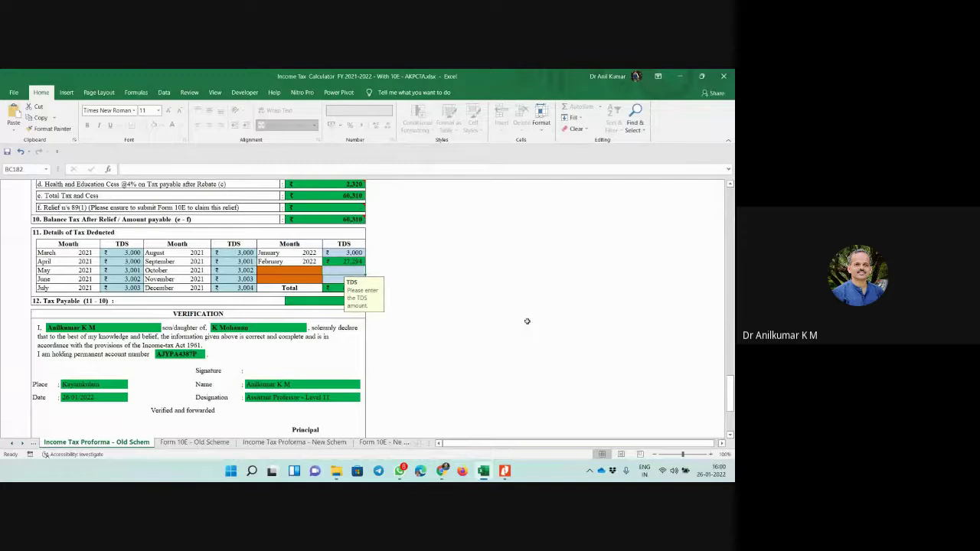
pyautogui.click(195, 444)
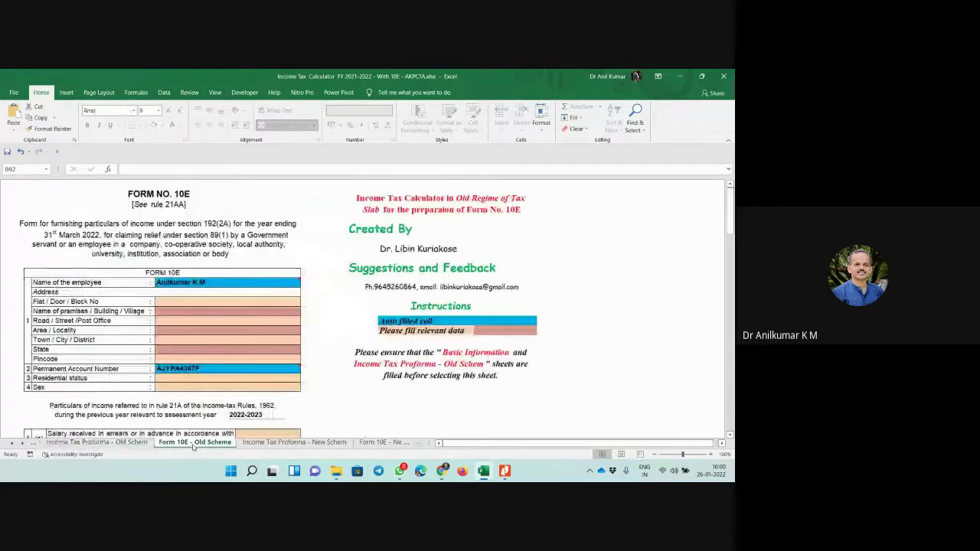